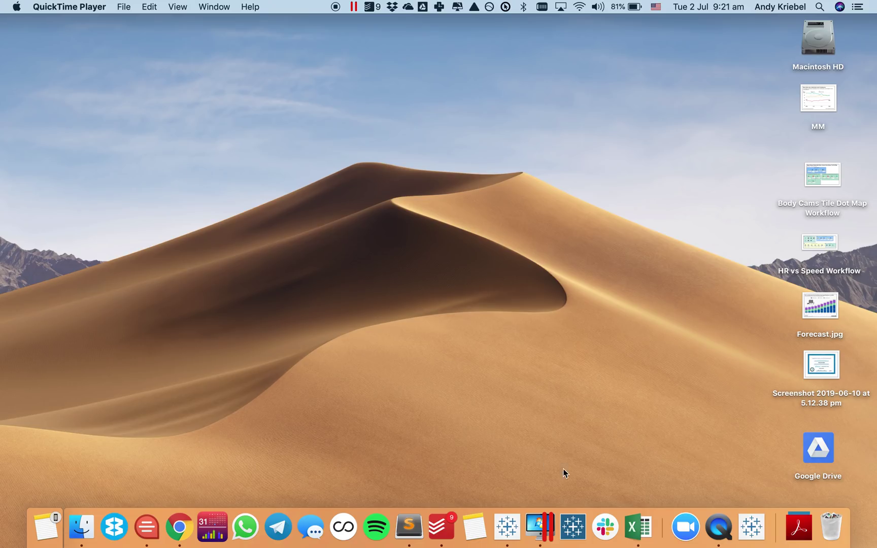
# Switch to Excel and examine the Rat_Sightings column headers, including the Latitude and Longitude columns at the far end
pyautogui.click(638, 528)
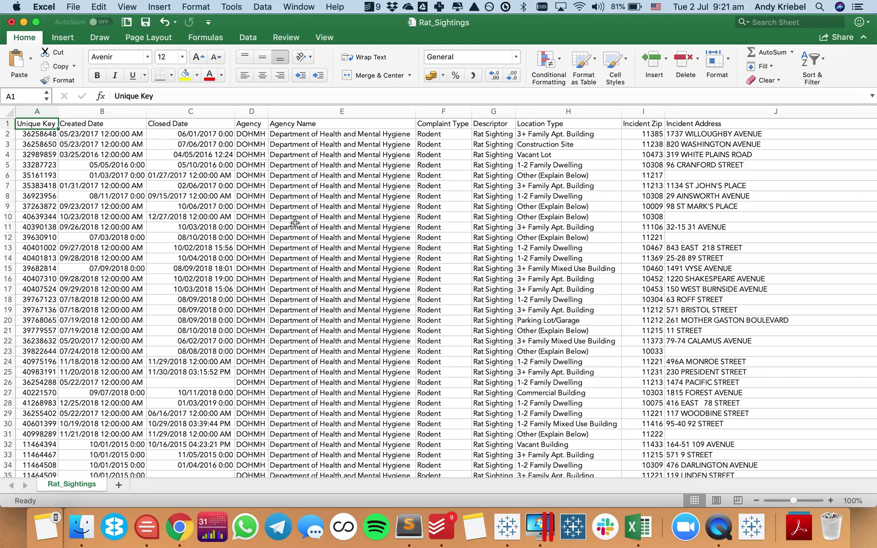
pyautogui.press('Right')
pyautogui.press('Right')
pyautogui.press('Right')
pyautogui.press('Right')
pyautogui.press('Right')
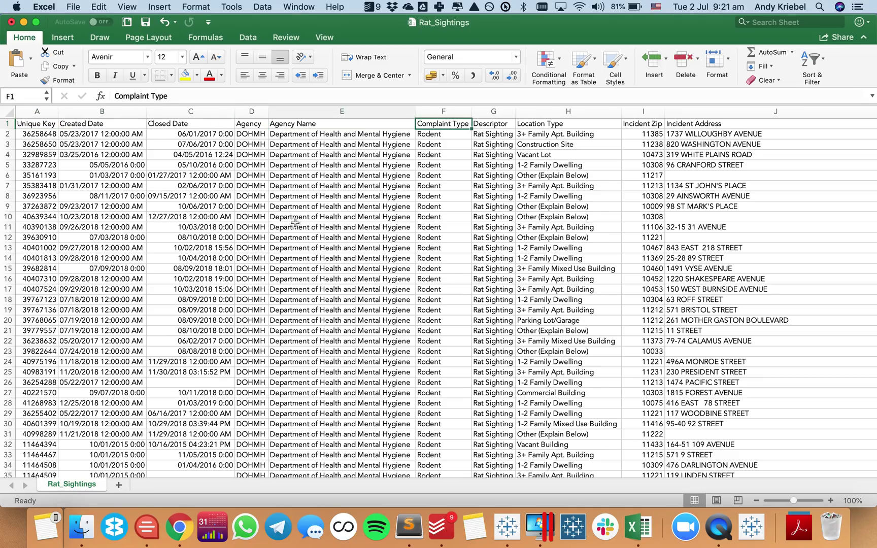
pyautogui.hotkey('ctrl', 'Right')
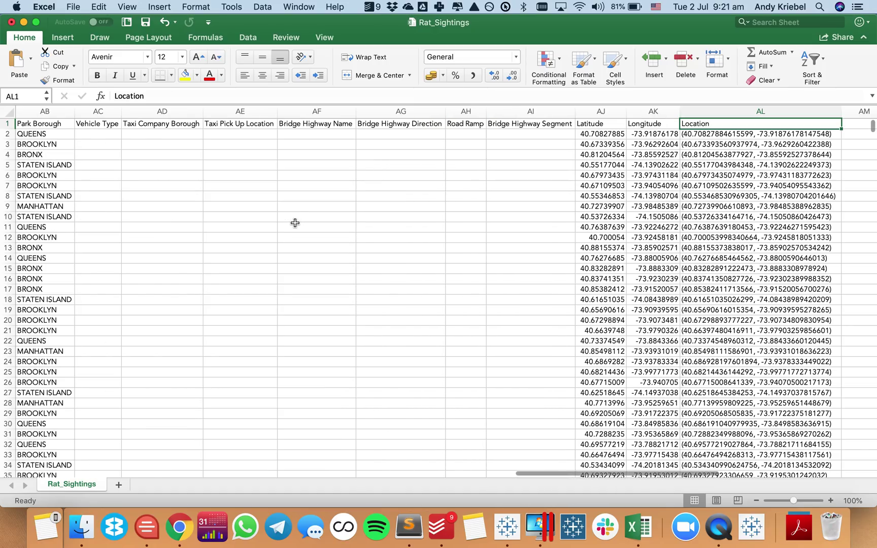
pyautogui.press('Left')
pyautogui.press('Left')
pyautogui.hotkey('shift', 'Right')
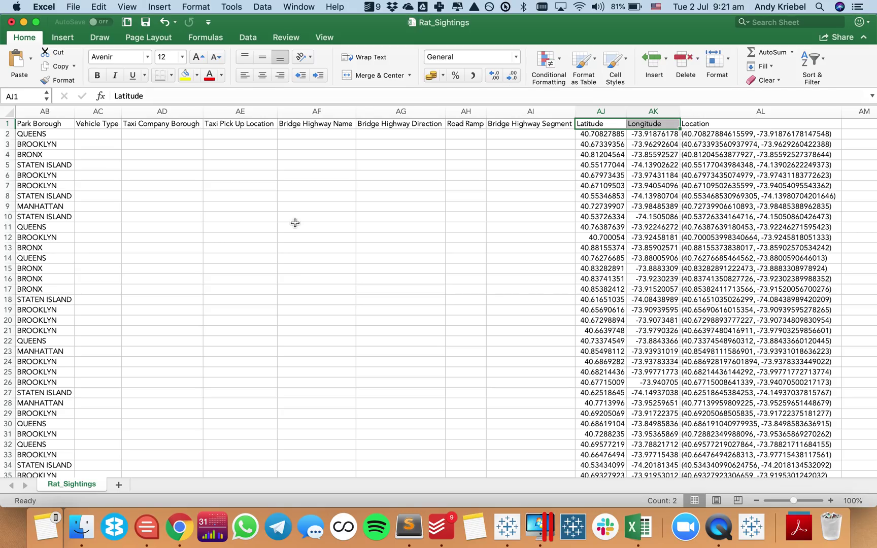
pyautogui.hotkey('ctrl', 'Home')
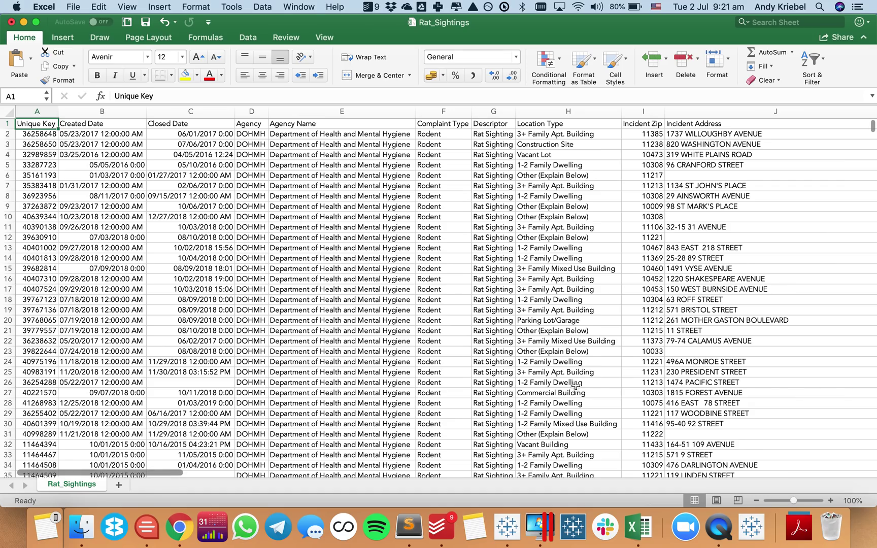
# Switch to Tableau, connect to the text file Rat_Sightings.csv and open Sheet 1
pyautogui.press('super+Tab')
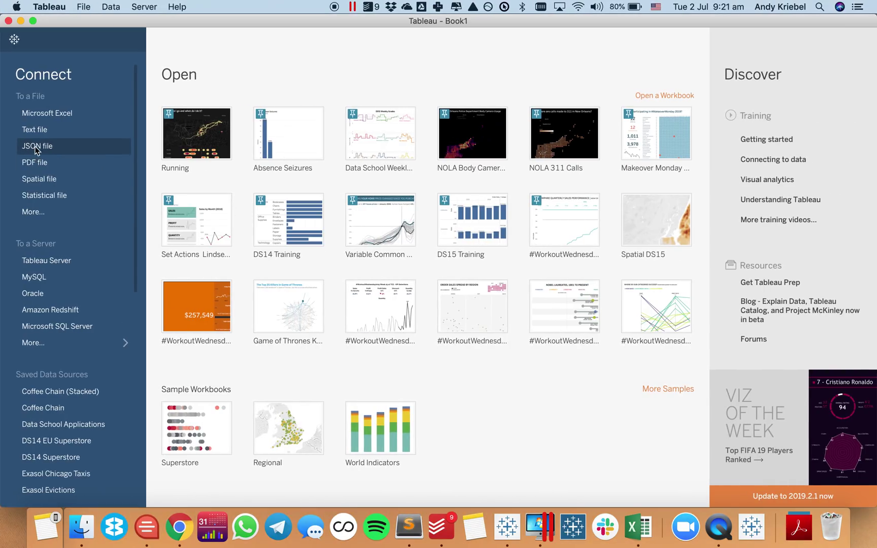
pyautogui.click(34, 129)
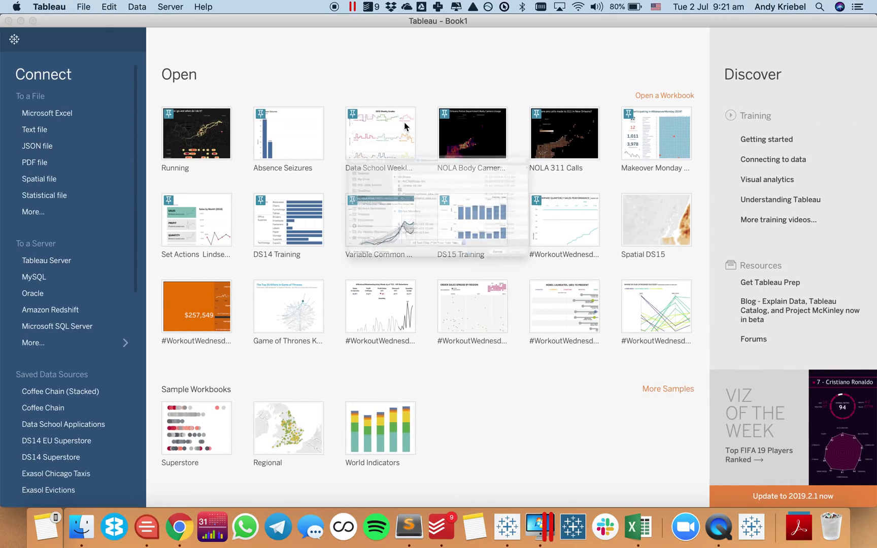
pyautogui.click(366, 140)
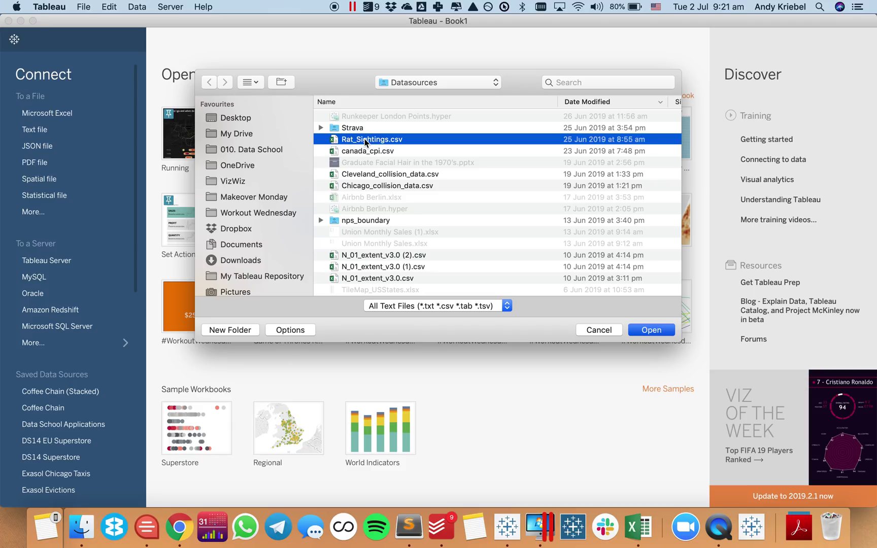
pyautogui.doubleClick(365, 141)
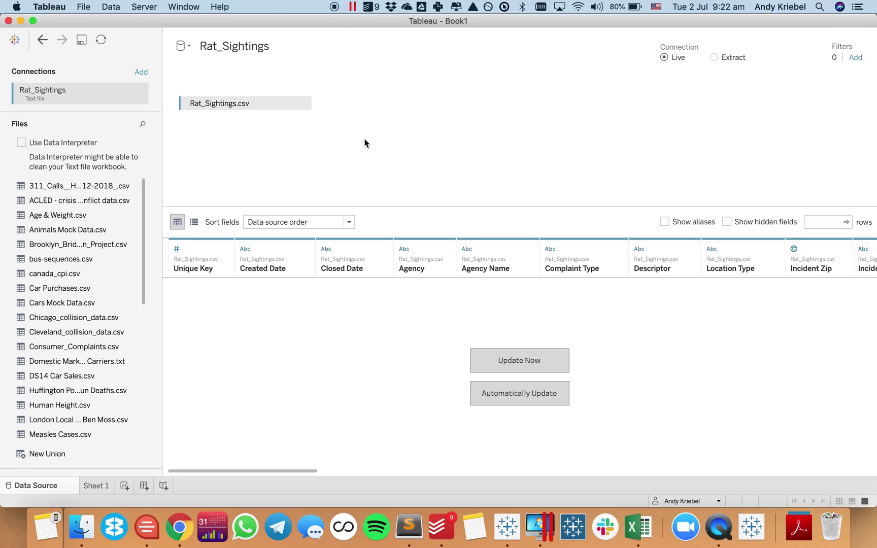
pyautogui.click(99, 484)
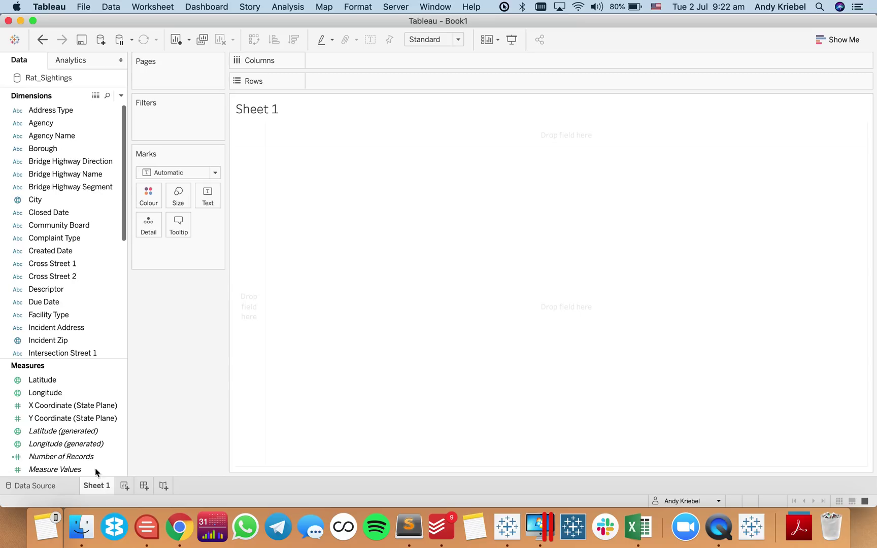
# Hide the dimensions from Address Type to Agency Name and from Bridge Highway Direction to Complaint Type
pyautogui.click(59, 113)
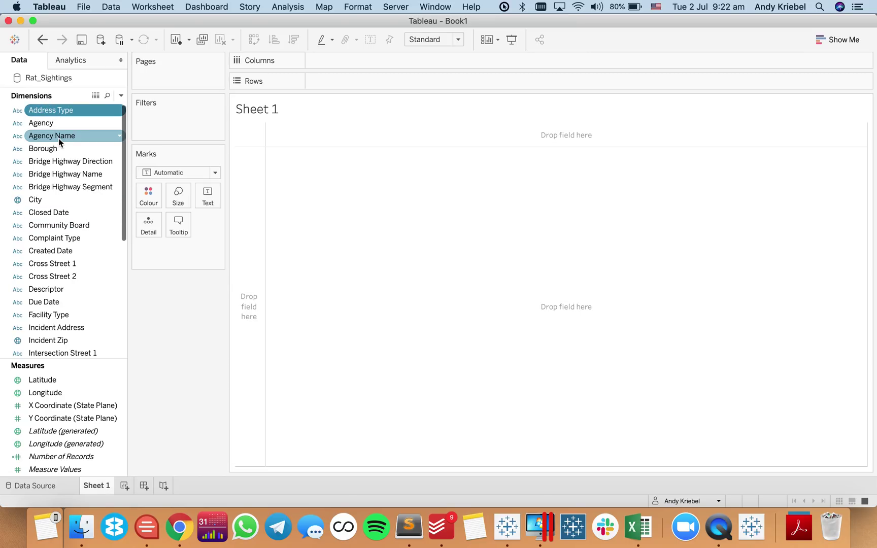
pyautogui.keyDown('shift'); pyautogui.click(58, 137); pyautogui.keyUp('shift')
pyautogui.rightClick(58, 137)
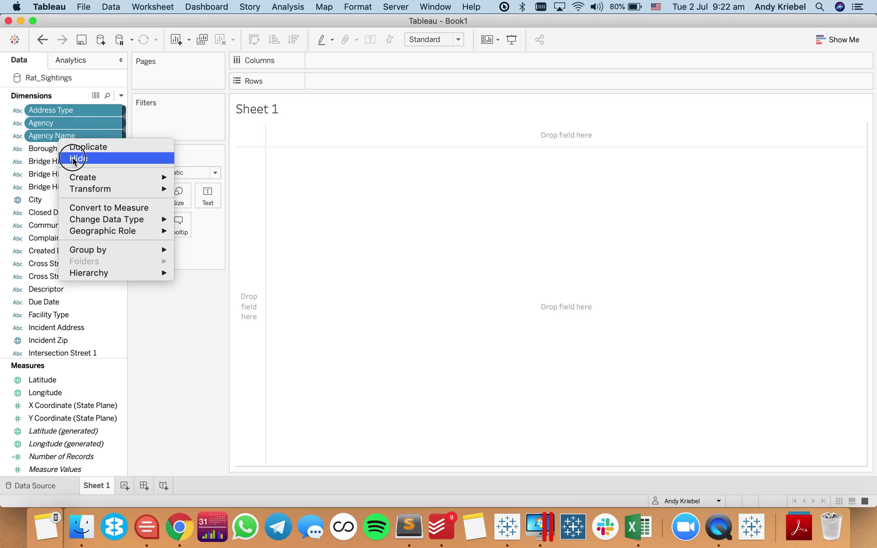
pyautogui.click(73, 157)
pyautogui.click(49, 123)
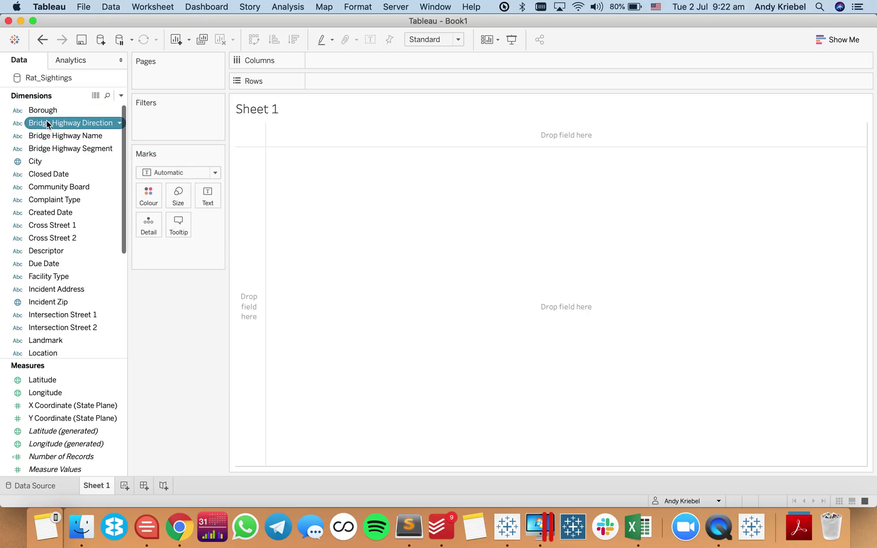
pyautogui.keyDown('shift'); pyautogui.click(57, 199); pyautogui.keyUp('shift')
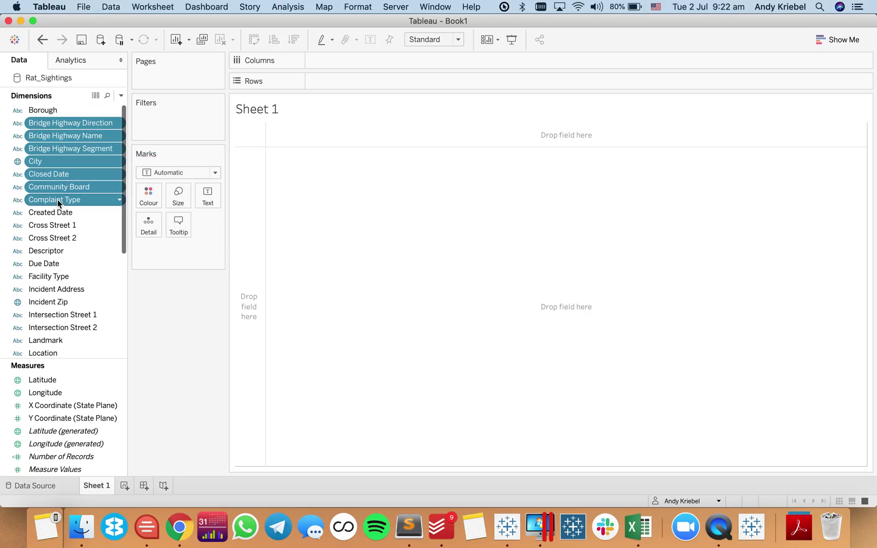
pyautogui.rightClick(57, 200)
pyautogui.click(76, 221)
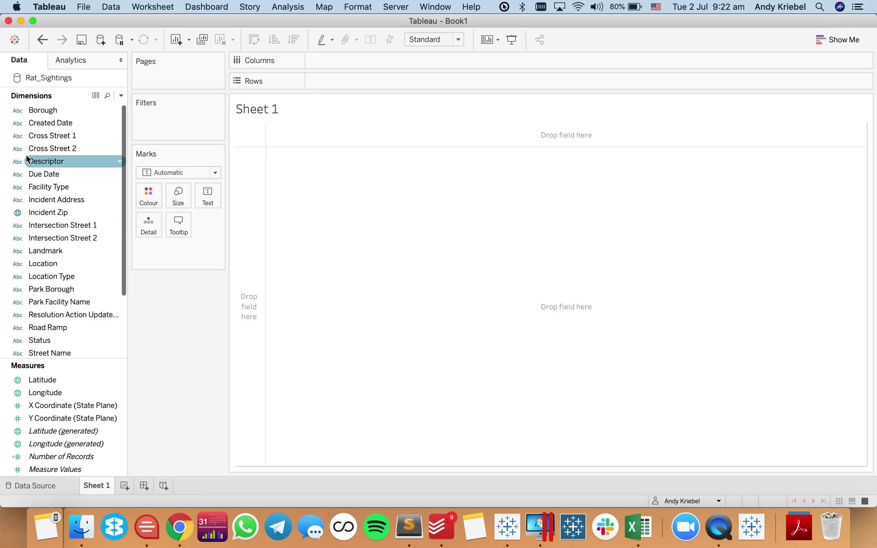
# Change the data type of Created Date to Date and hide all dimensions from Cross Street 1 to Vehicle Type
pyautogui.click(17, 123)
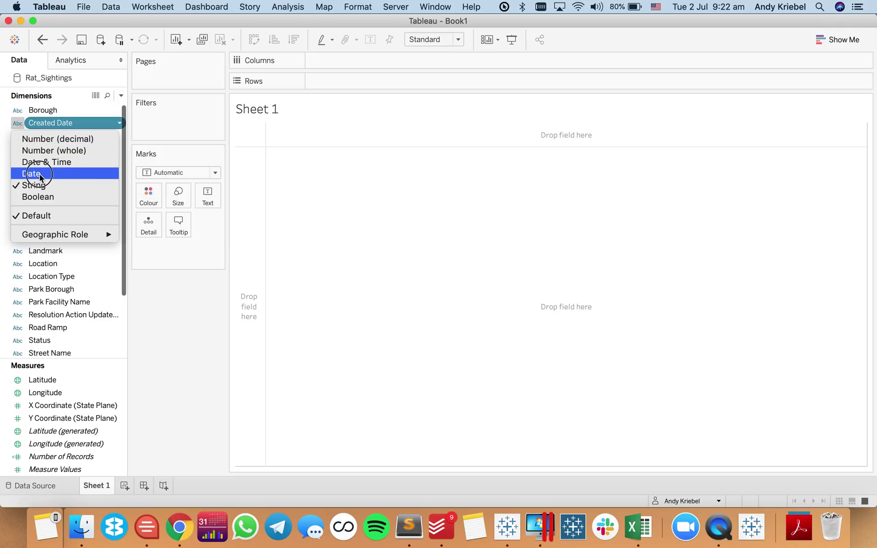
pyautogui.click(38, 172)
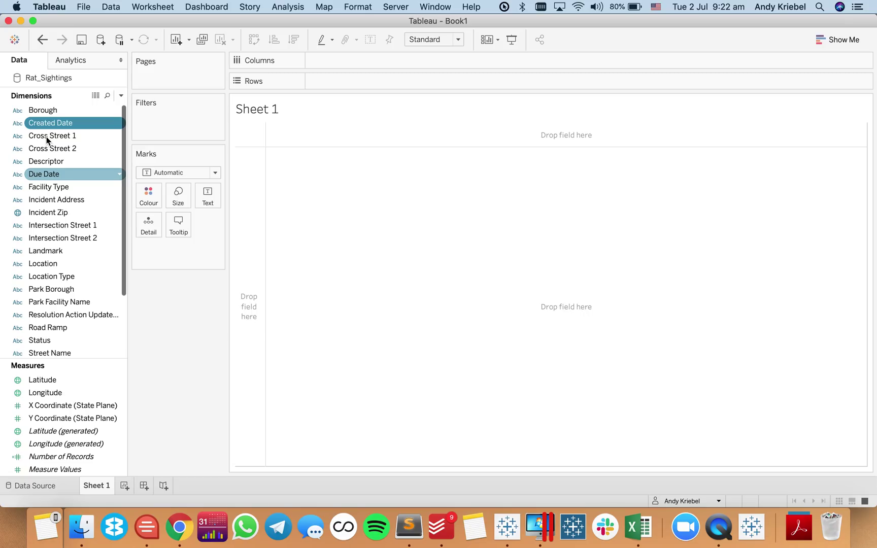
pyautogui.click(47, 137)
pyautogui.keyDown('super'); pyautogui.click(56, 226); pyautogui.keyUp('super')
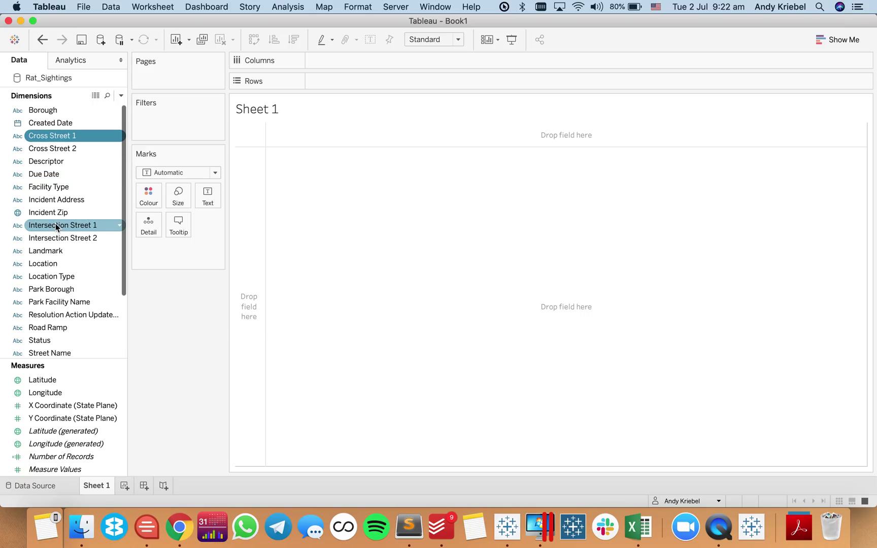
pyautogui.scroll(-5, 56, 226)
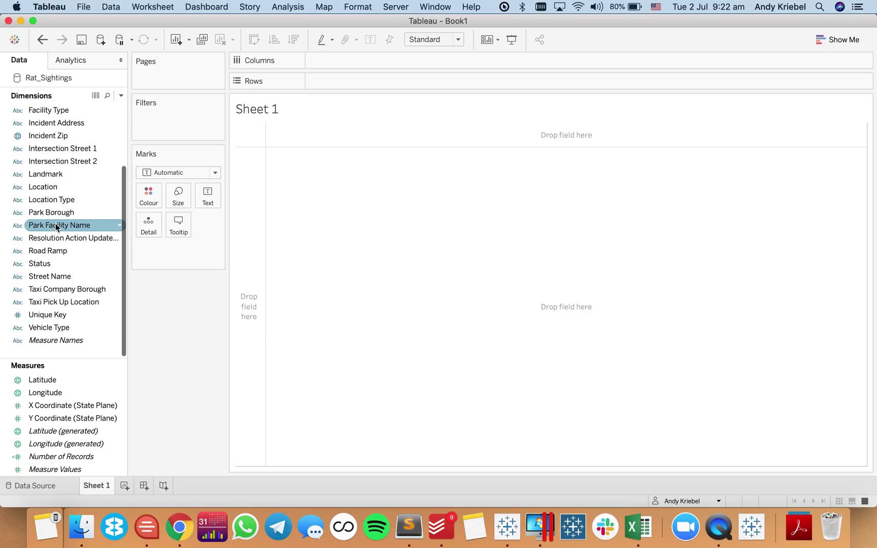
pyautogui.keyDown('shift'); pyautogui.click(57, 328); pyautogui.keyUp('shift')
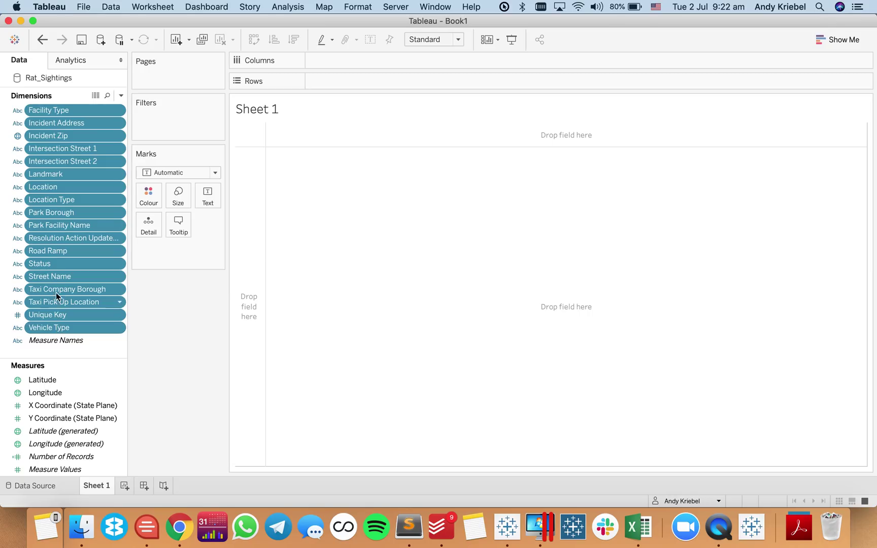
pyautogui.rightClick(57, 249)
pyautogui.click(78, 269)
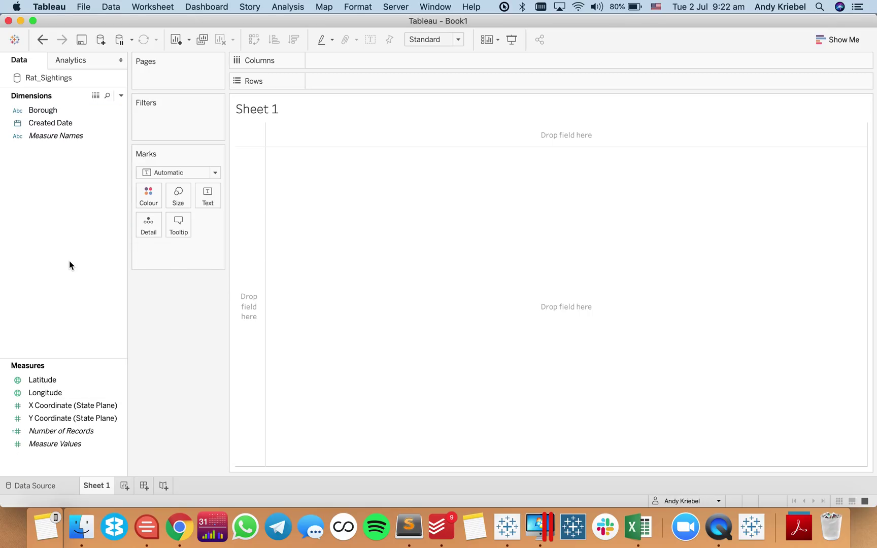
# Hide the X Coordinate (State Plane) and Y Coordinate (State Plane) measures
pyautogui.click(55, 405)
pyautogui.keyDown('shift'); pyautogui.click(55, 416); pyautogui.keyUp('shift')
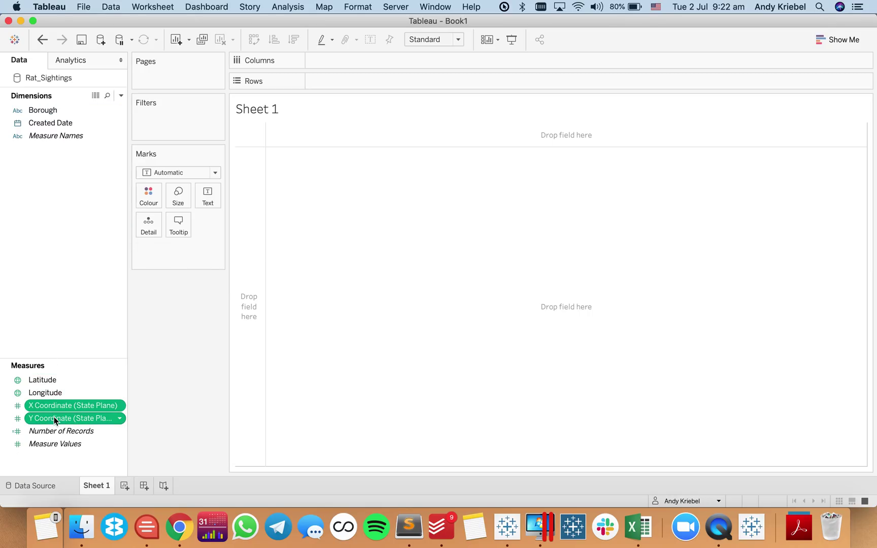
pyautogui.rightClick(54, 419)
pyautogui.click(84, 280)
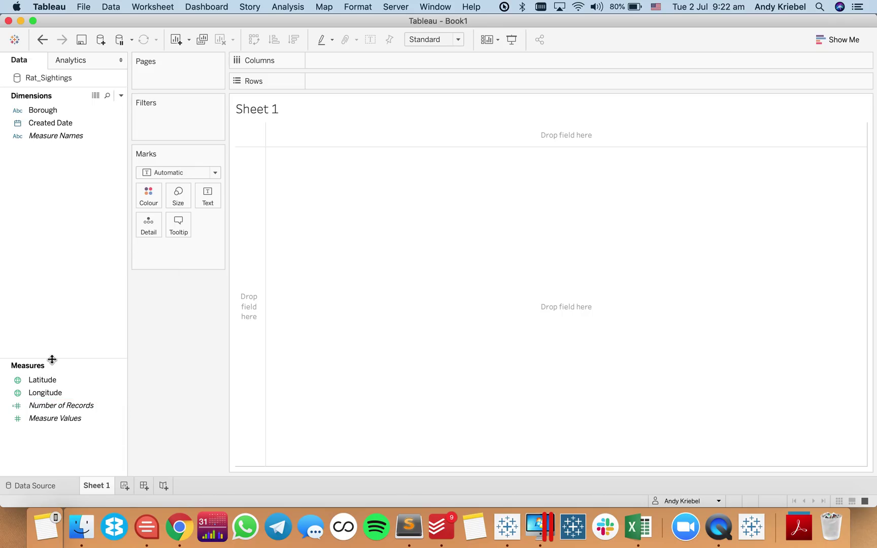
# Build a map from Latitude and Longitude and turn off measure aggregation so every sighting is plotted
pyautogui.click(49, 382)
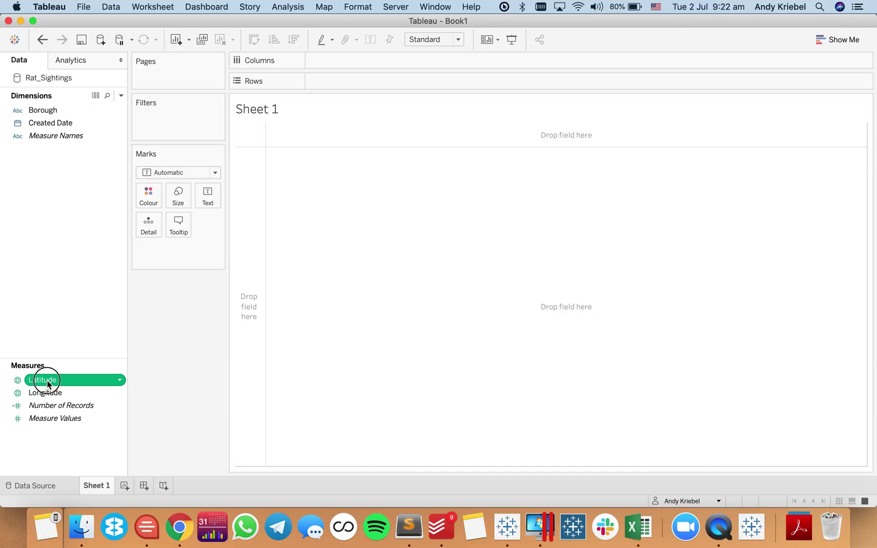
pyautogui.doubleClick(48, 382)
pyautogui.doubleClick(50, 393)
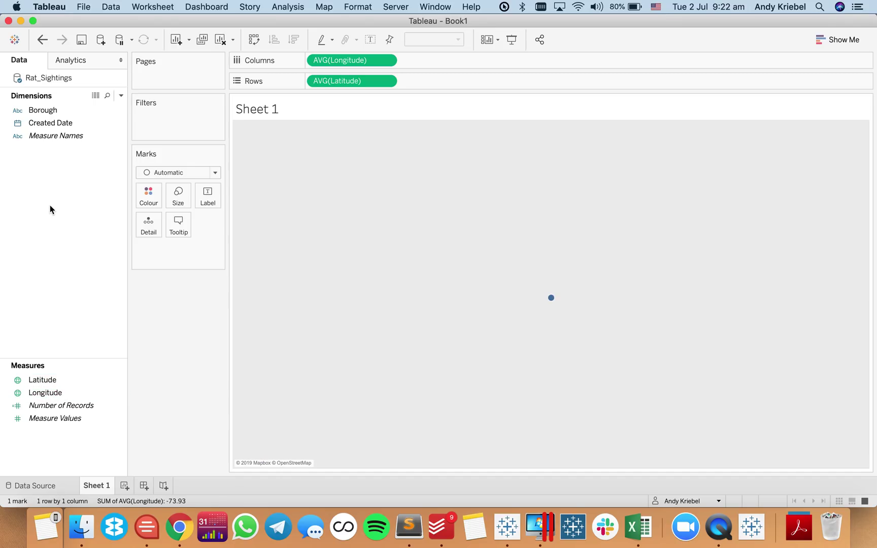
pyautogui.click(282, 7)
pyautogui.click(294, 33)
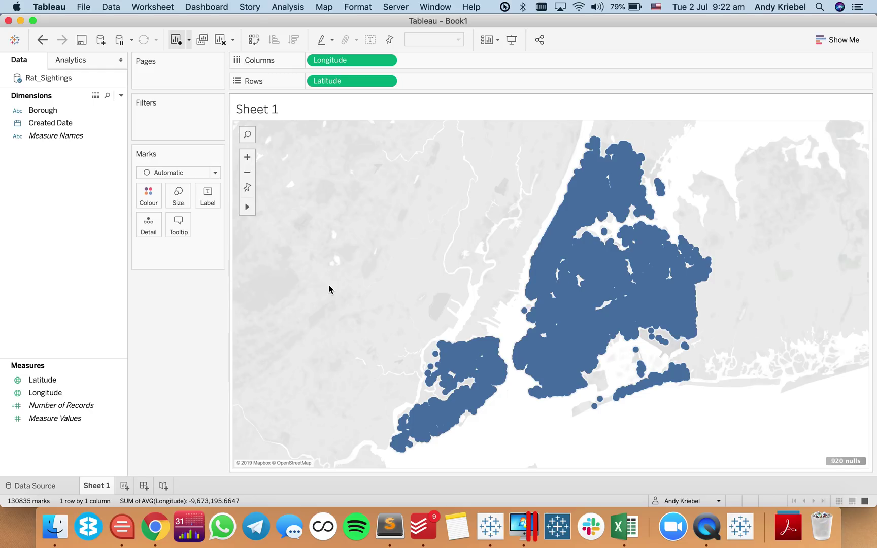
# Colour the map marks dark brown and set their opacity to 19%
pyautogui.click(154, 194)
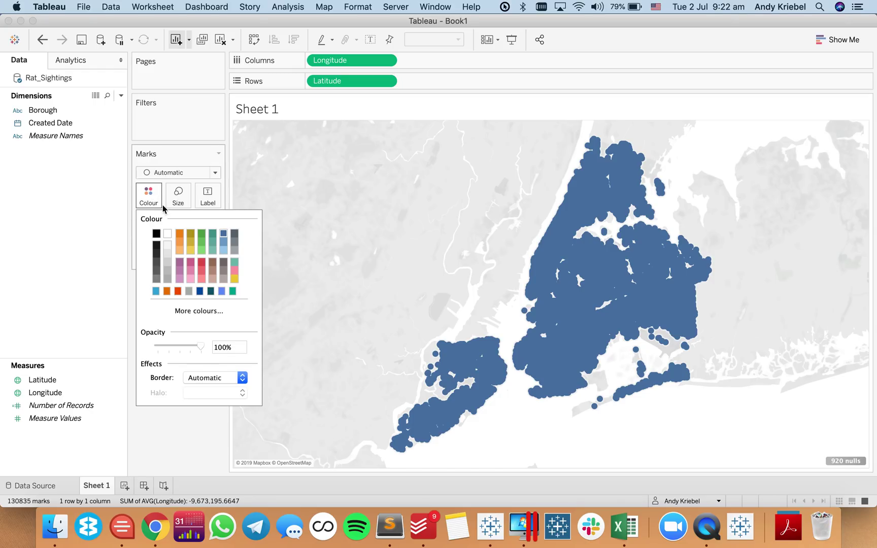
pyautogui.click(213, 263)
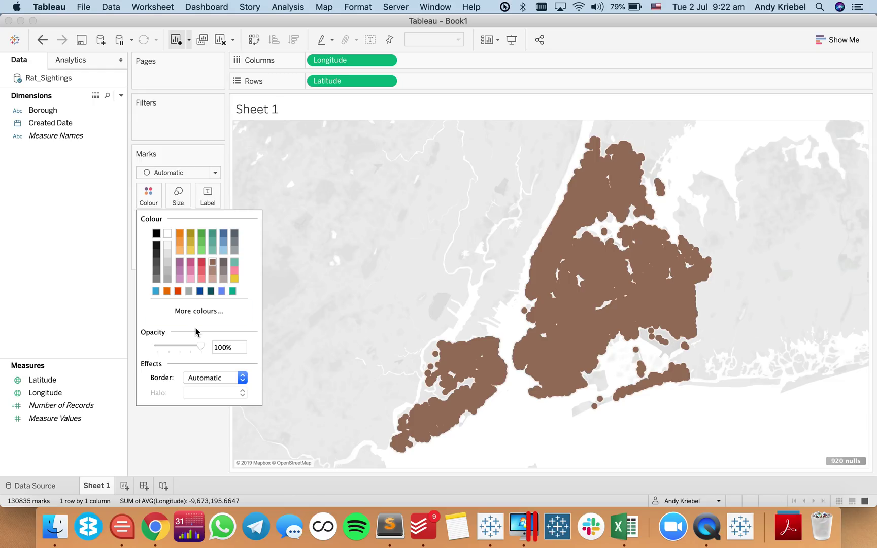
pyautogui.moveTo(200, 347); pyautogui.dragTo(167, 346)
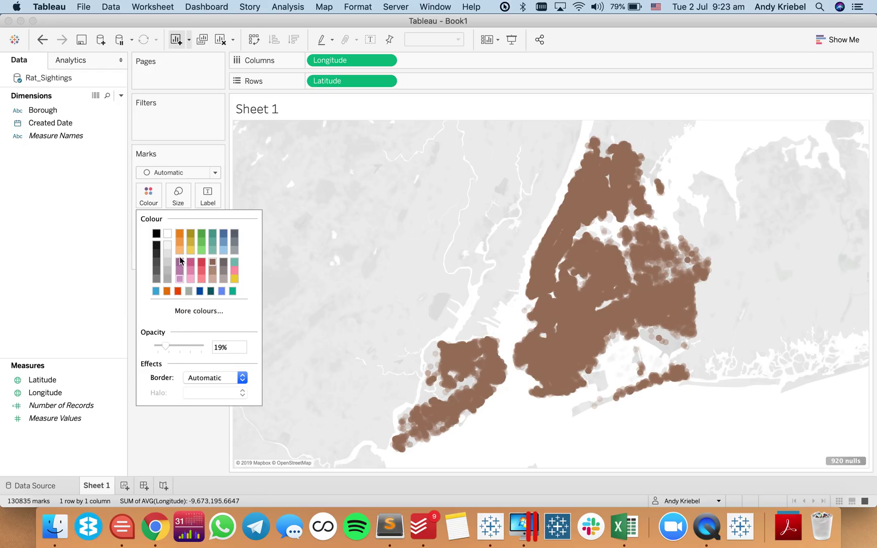
# Shrink the map marks to a very small size and lower their opacity to 4%
pyautogui.click(177, 199)
pyautogui.moveTo(199, 226); pyautogui.dragTo(180, 228)
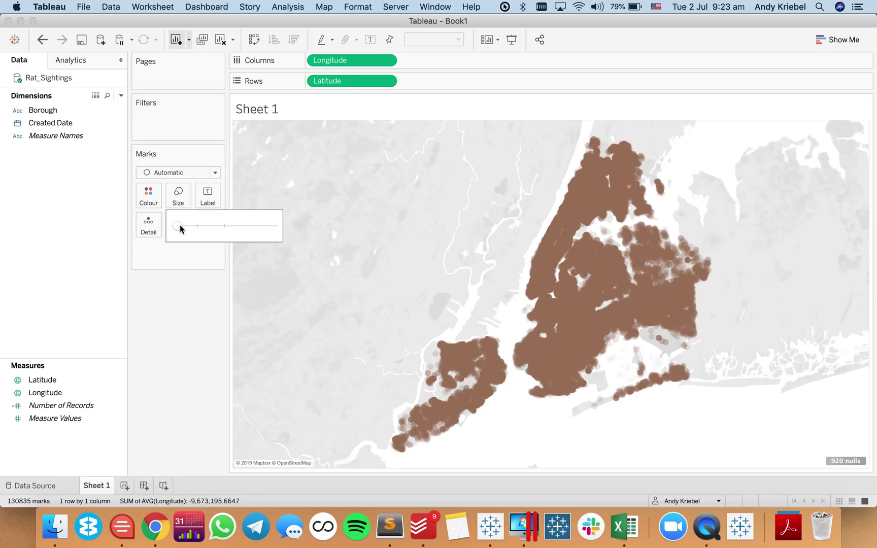
pyautogui.click(148, 196)
pyautogui.moveTo(167, 347); pyautogui.dragTo(162, 347)
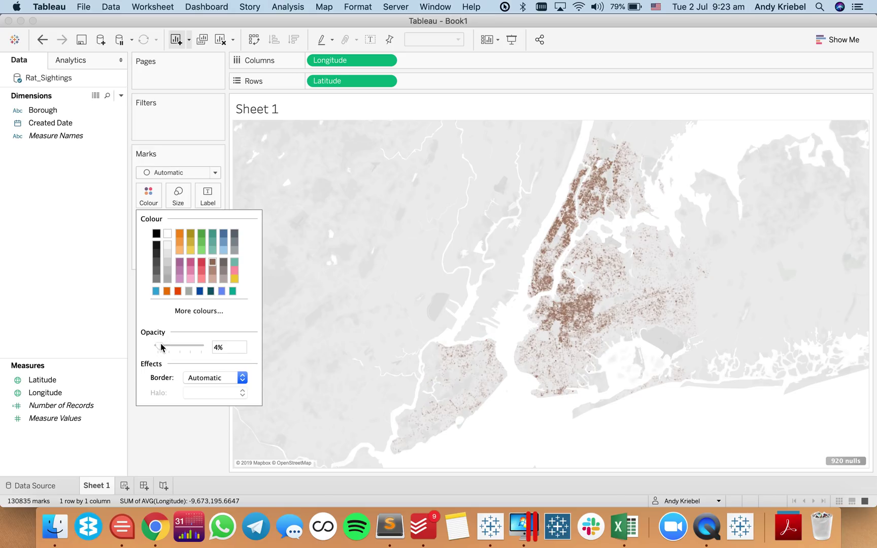
# Show a filter for Borough and limit the map to MANHATTAN only
pyautogui.click(66, 248)
pyautogui.click(47, 112)
pyautogui.rightClick(47, 113)
pyautogui.press('Escape')
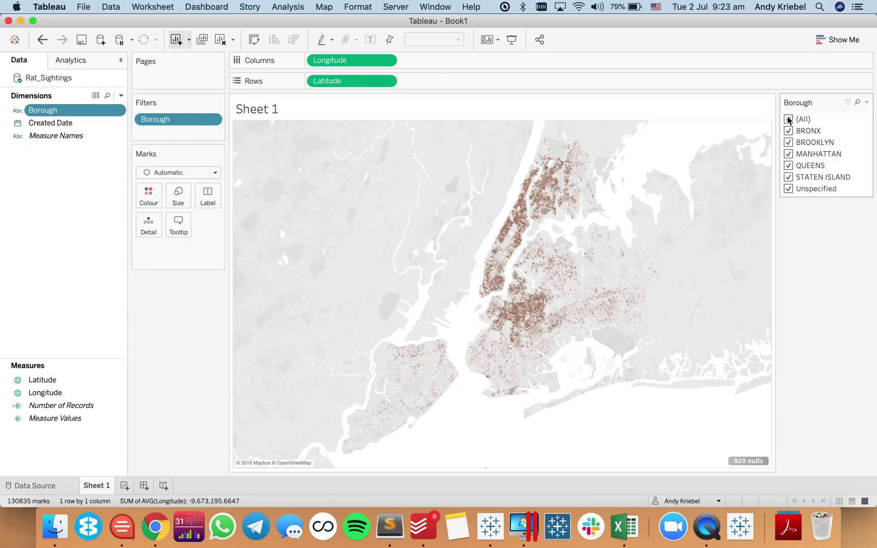
pyautogui.click(788, 120)
pyautogui.click(787, 154)
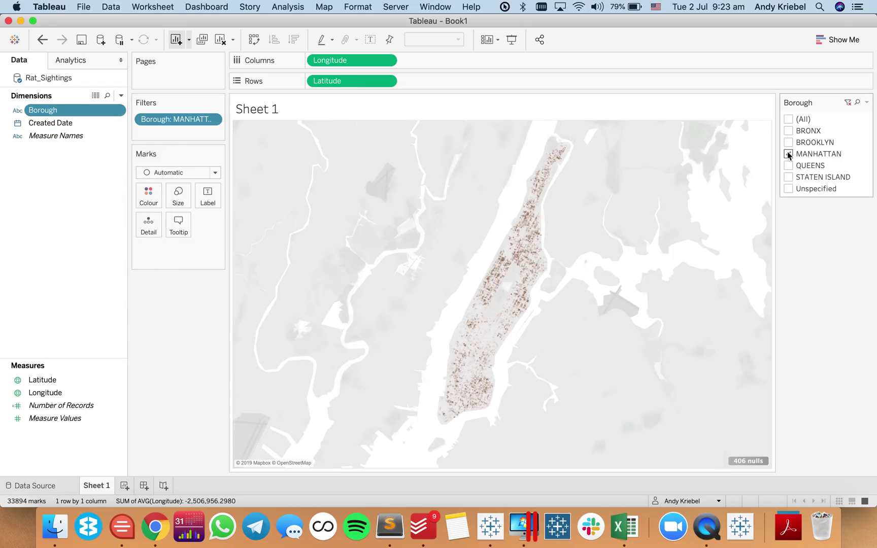
# Enlarge the Manhattan map marks slightly
pyautogui.click(174, 202)
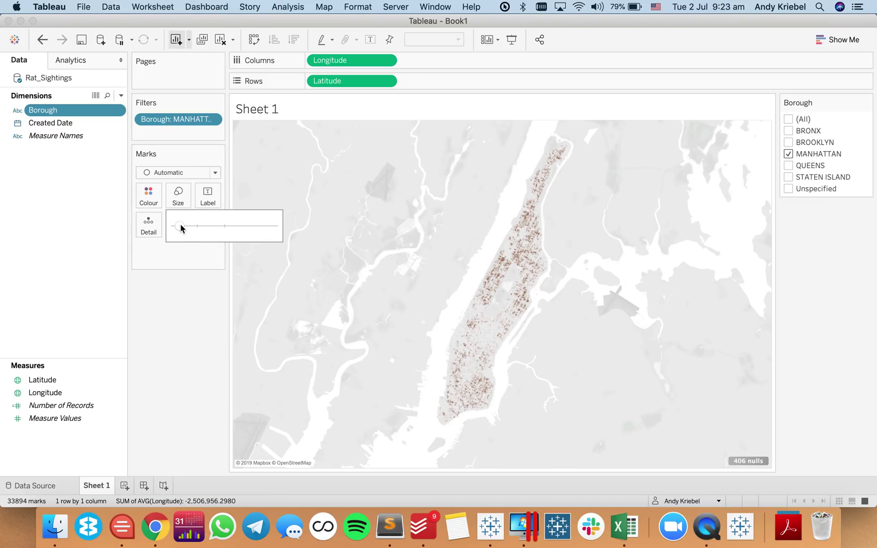
pyautogui.moveTo(180, 225); pyautogui.dragTo(186, 225)
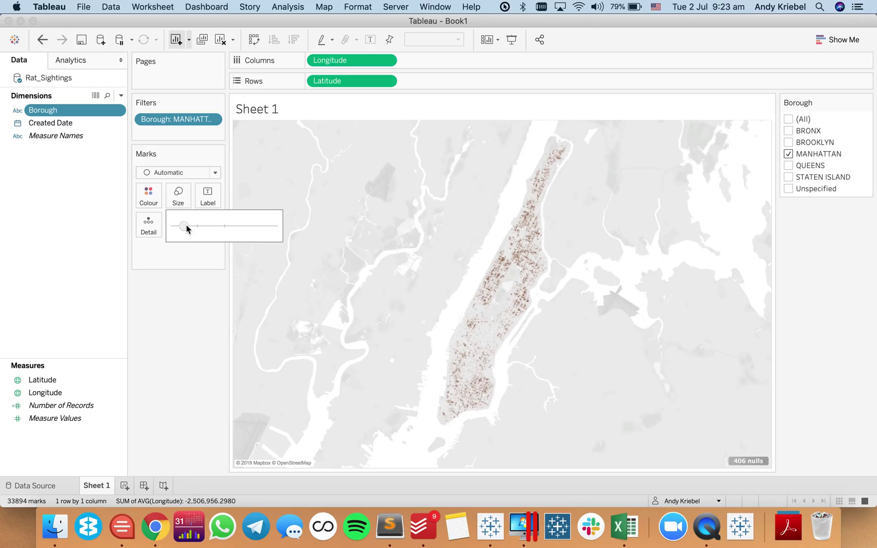
# Include all boroughs in the map through the Borough filter
pyautogui.click(174, 310)
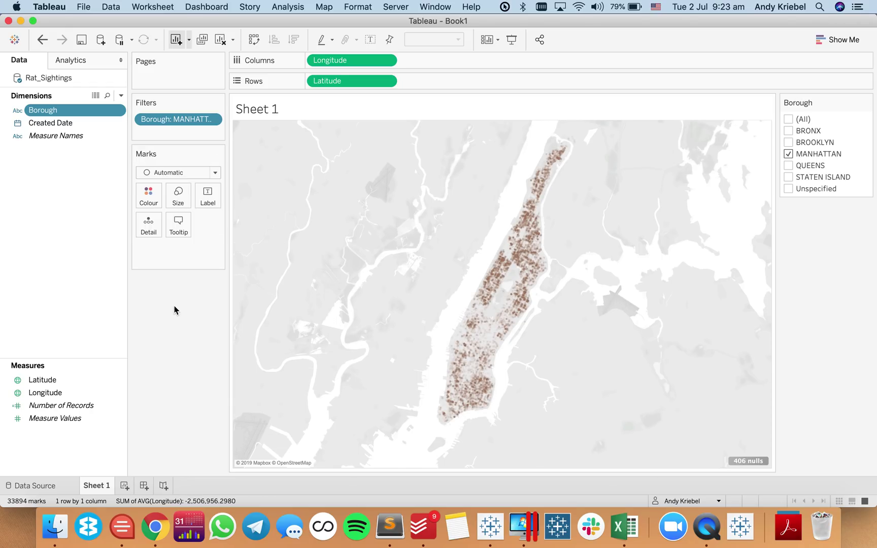
pyautogui.click(789, 120)
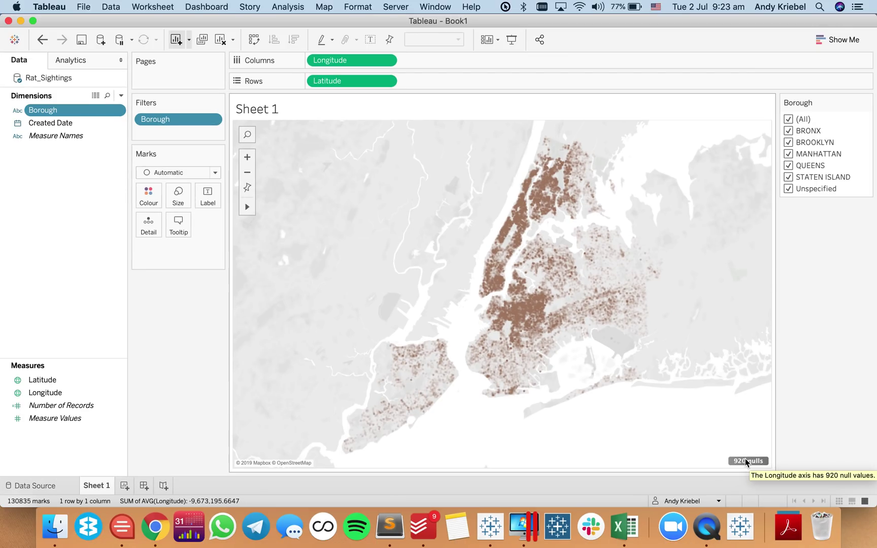
# Add a data source filter on Borough to Rat_Sightings that excludes the Unspecified value
pyautogui.rightClick(40, 78)
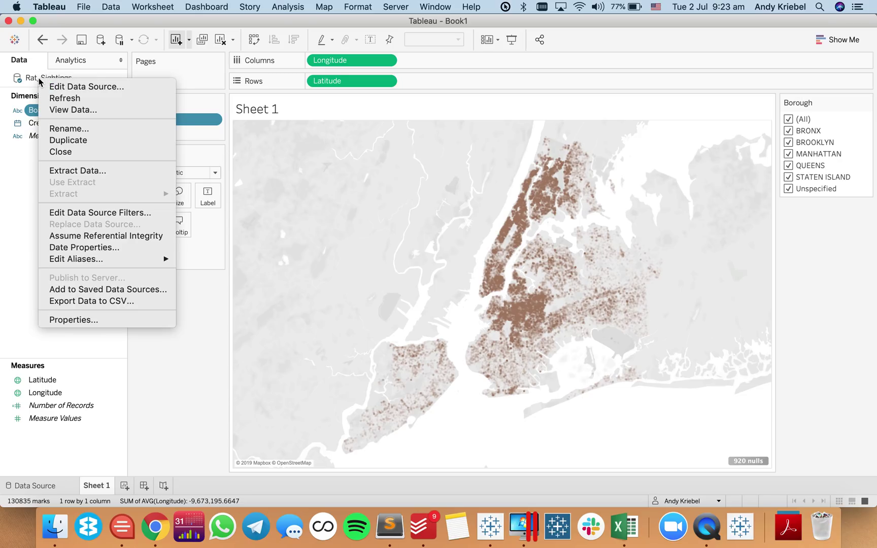
pyautogui.click(77, 212)
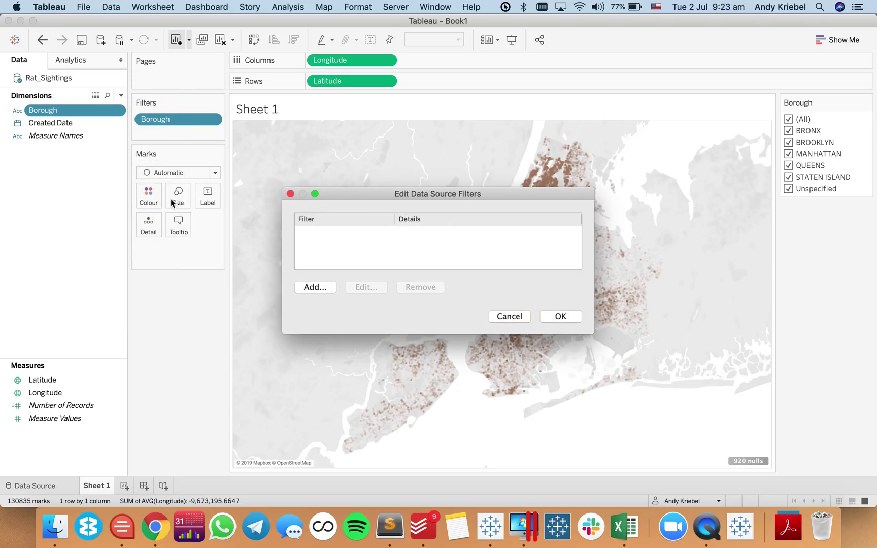
pyautogui.click(323, 285)
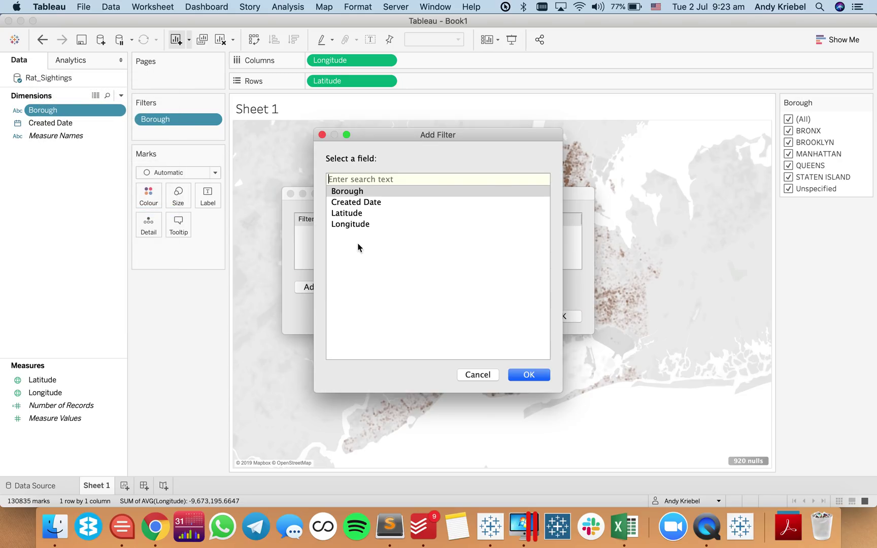
pyautogui.click(374, 193)
pyautogui.doubleClick(374, 192)
pyautogui.click(331, 214)
pyautogui.click(526, 288)
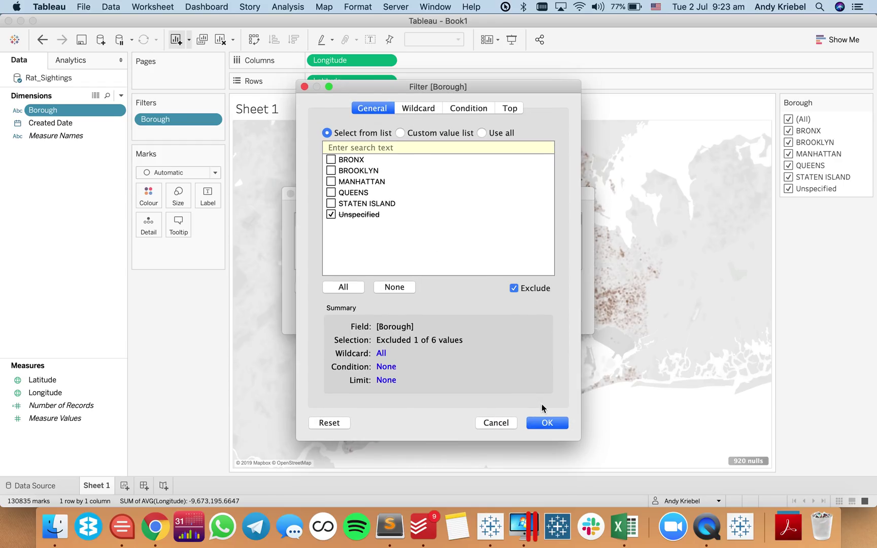
pyautogui.click(549, 428)
pyautogui.click(562, 316)
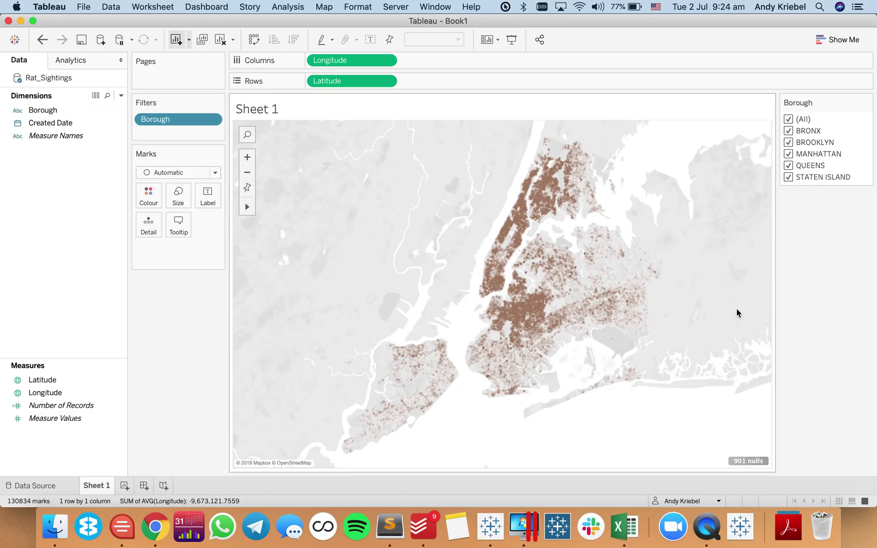
# Hide the map's null values indicator and rename the sheet Dot Map
pyautogui.rightClick(743, 461)
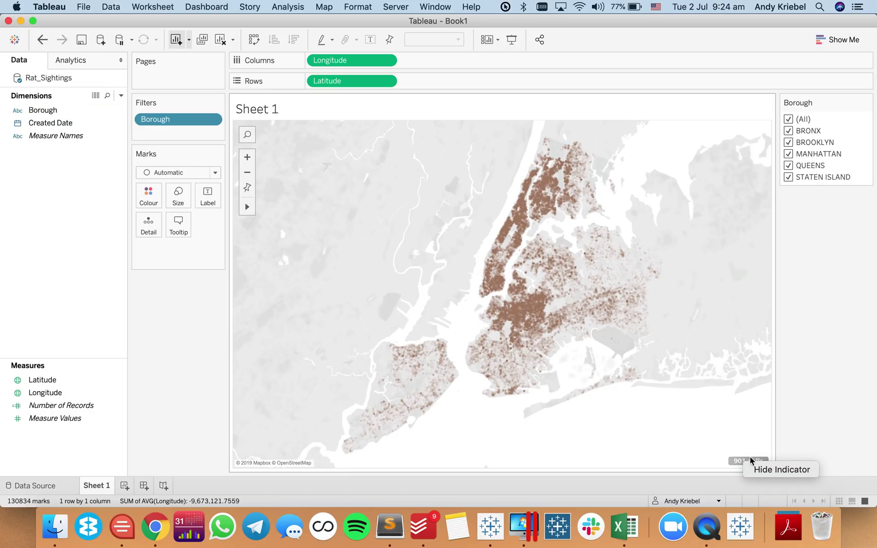
pyautogui.click(757, 471)
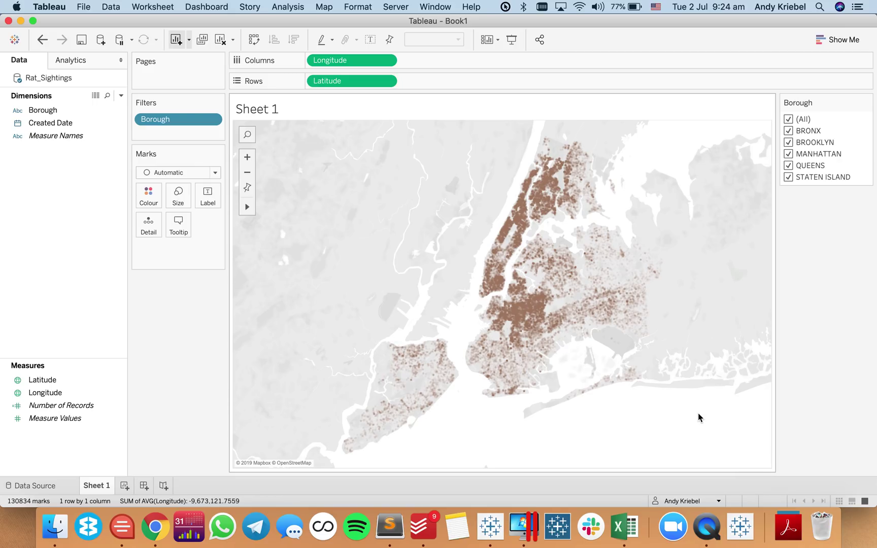
pyautogui.doubleClick(101, 485)
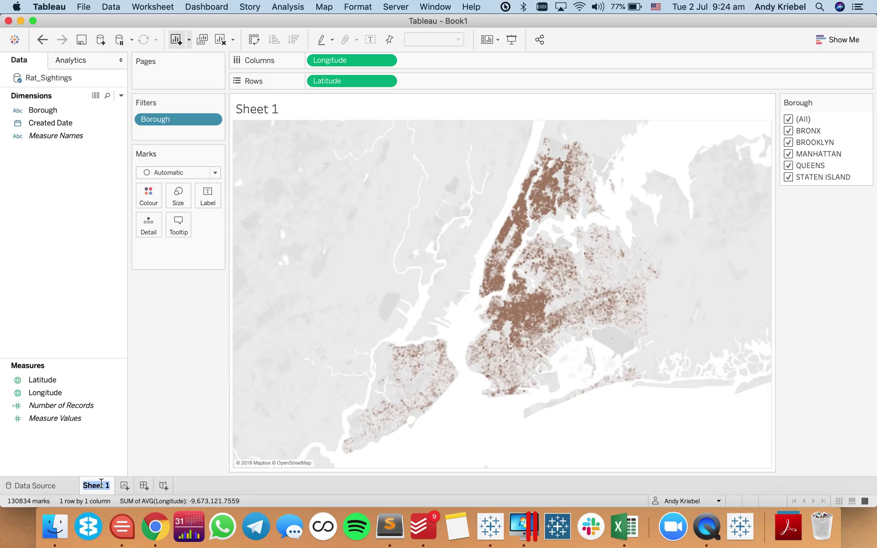
pyautogui.write('Dot Map')
pyautogui.press('Return')
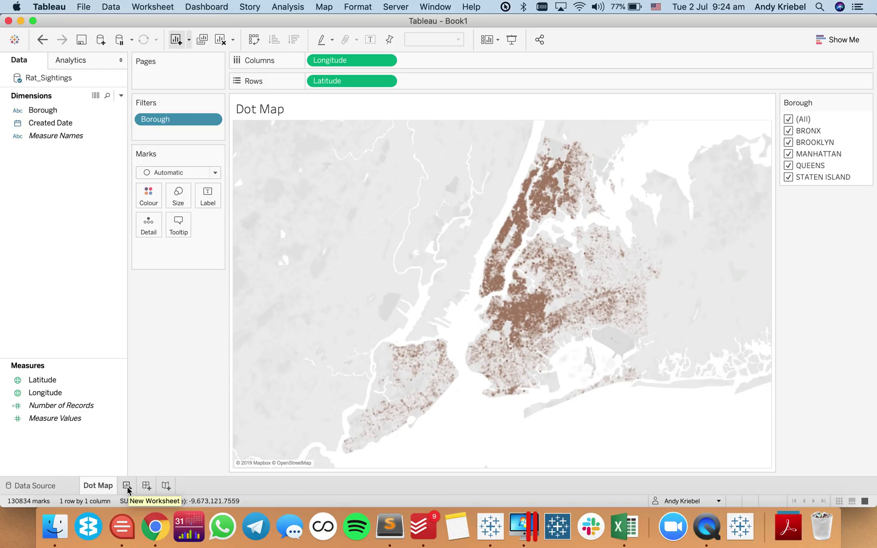
# Add a new worksheet and name it Density Map
pyautogui.click(127, 487)
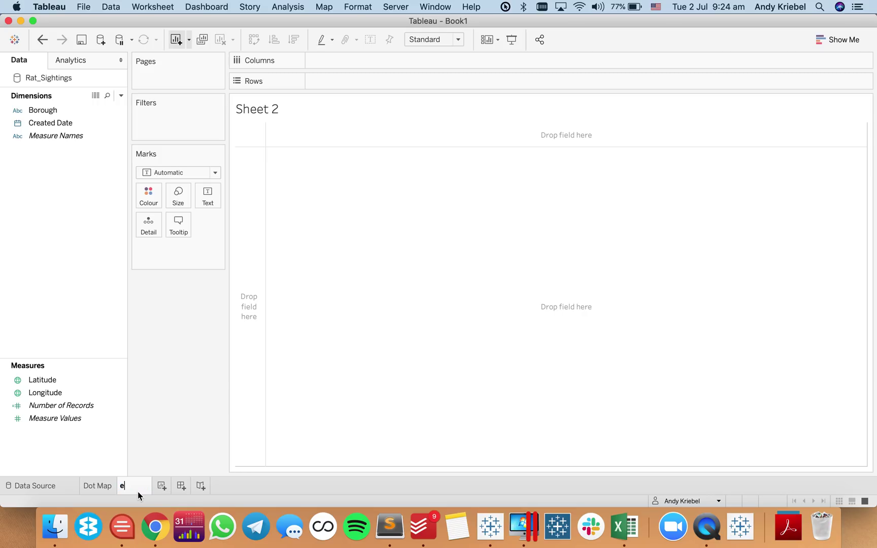
pyautogui.click(137, 492)
pyautogui.write('Density Map')
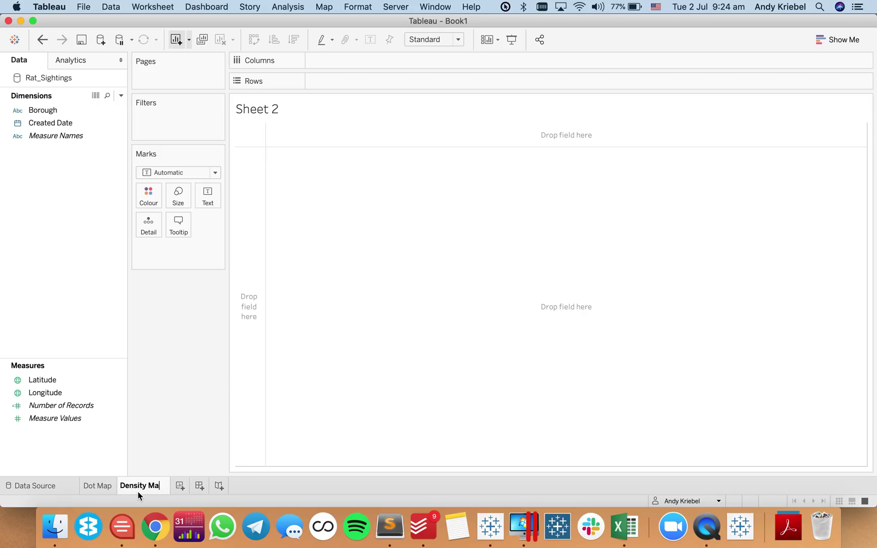
pyautogui.press('Return')
# Plot Latitude and Longitude as a map on the Density Map sheet
pyautogui.doubleClick(38, 381)
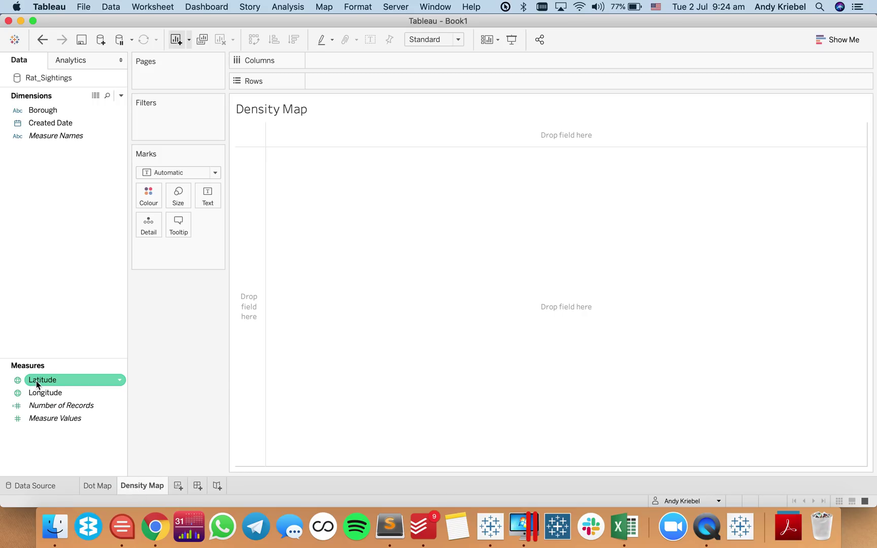
pyautogui.click(43, 398)
pyautogui.doubleClick(43, 393)
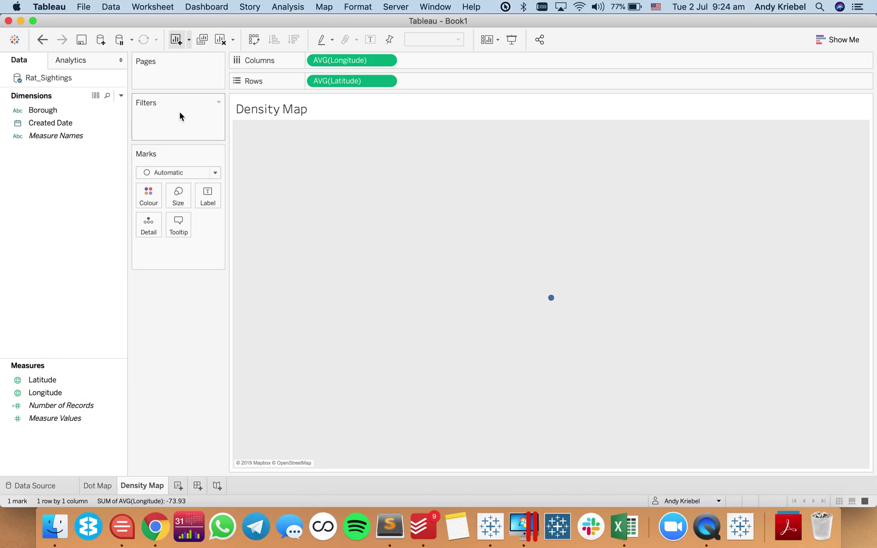
# Change the mark type to Density and turn off Aggregate Measures to plot every sighting
pyautogui.click(155, 173)
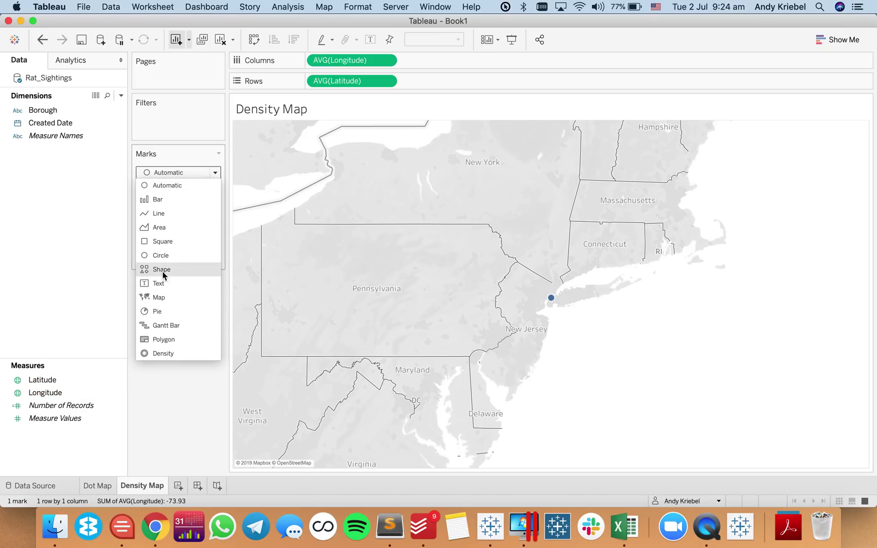
pyautogui.click(160, 352)
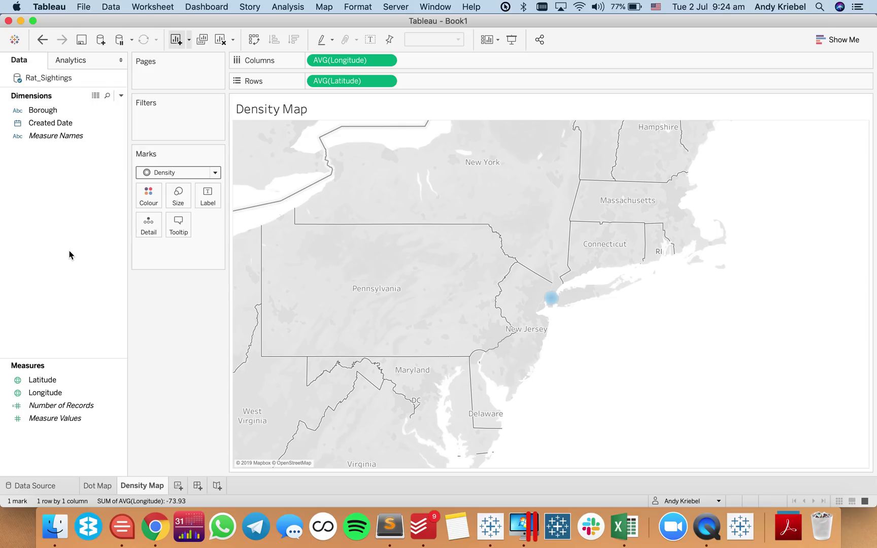
pyautogui.click(287, 8)
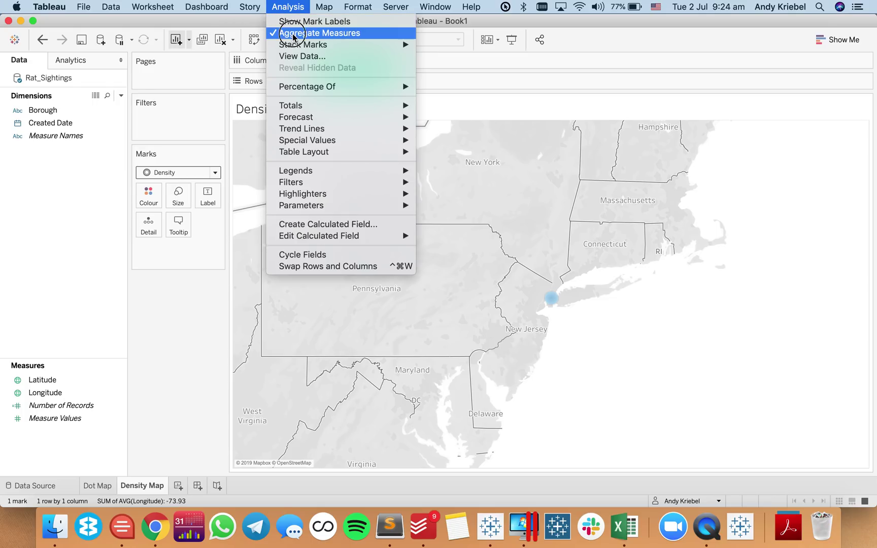
pyautogui.click(292, 34)
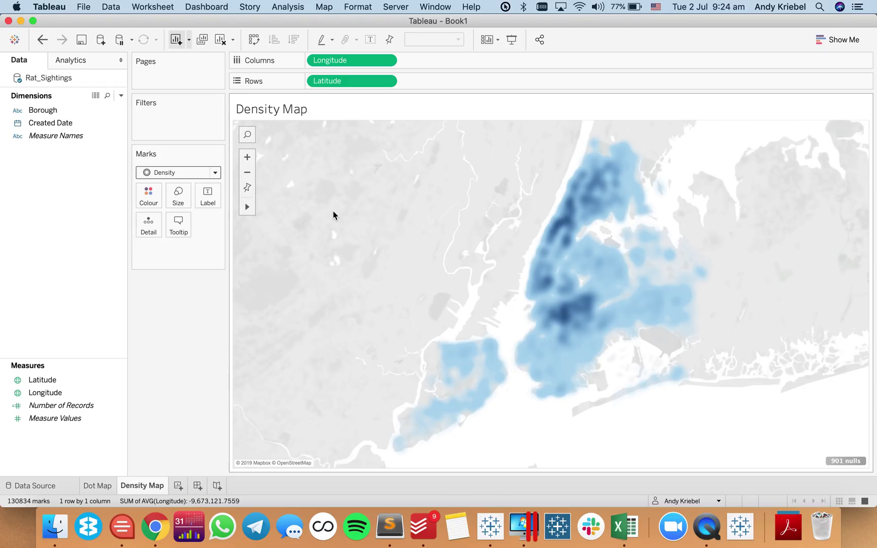
# Apply the Brown colour palette to the density marks
pyautogui.click(148, 195)
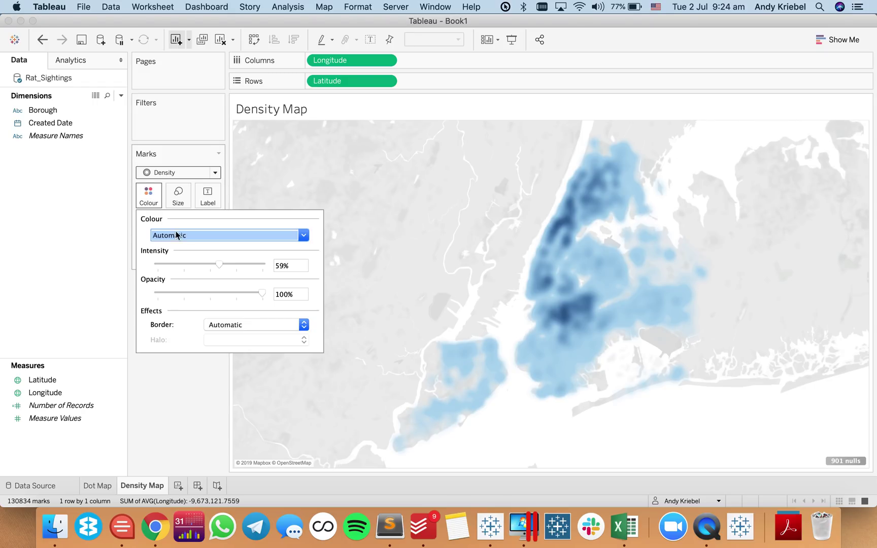
pyautogui.click(203, 239)
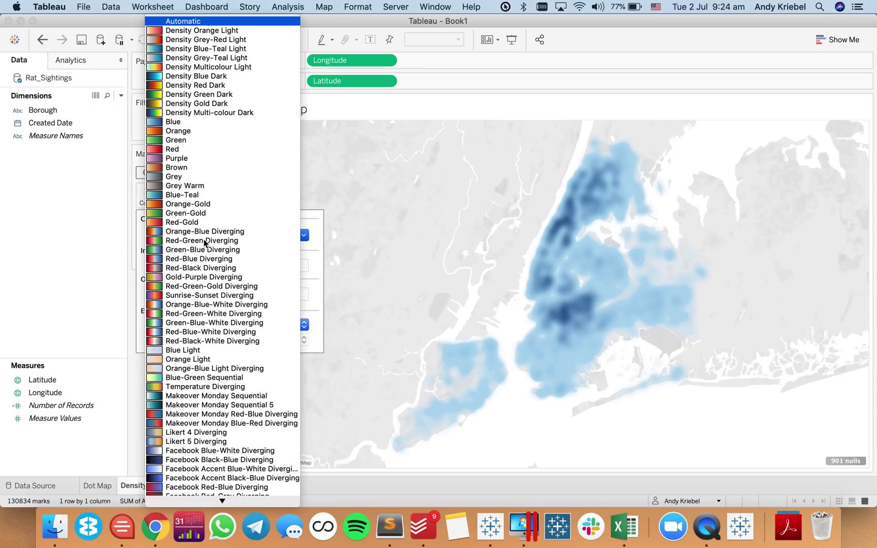
pyautogui.click(212, 168)
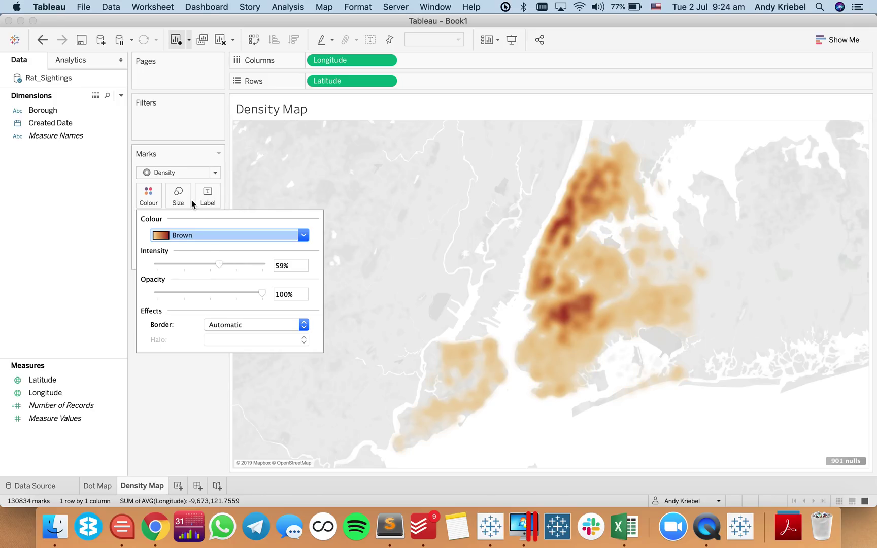
# Reduce the size of the density marks and raise their colour intensity
pyautogui.click(178, 195)
pyautogui.moveTo(220, 227); pyautogui.dragTo(193, 229)
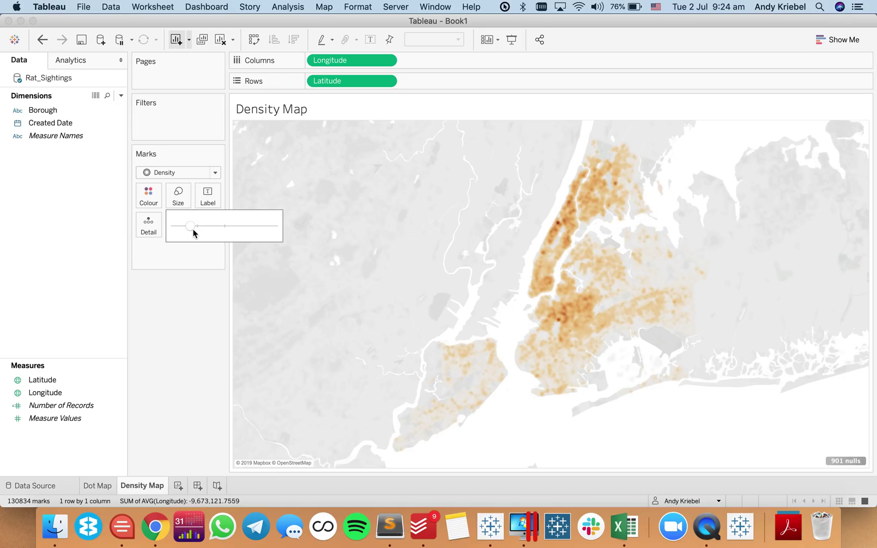
pyautogui.click(149, 195)
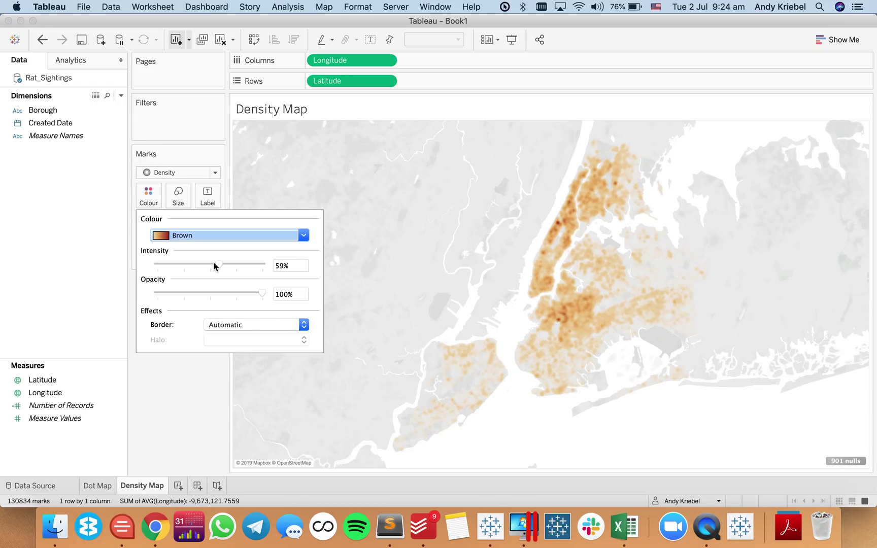
pyautogui.moveTo(219, 266); pyautogui.dragTo(239, 264)
pyautogui.click(60, 183)
# Show a filter for Borough on the Density Map sheet and limit the map to MANHATTAN only
pyautogui.rightClick(48, 112)
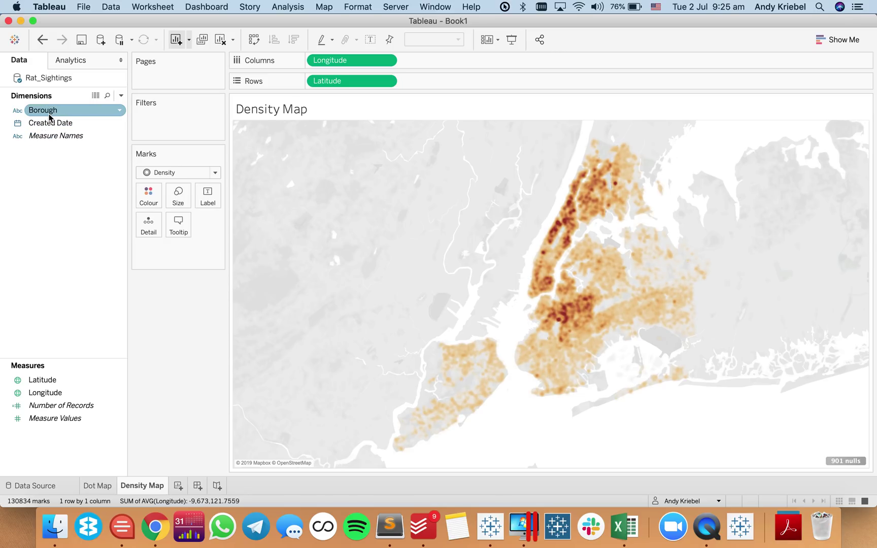
pyautogui.click(67, 136)
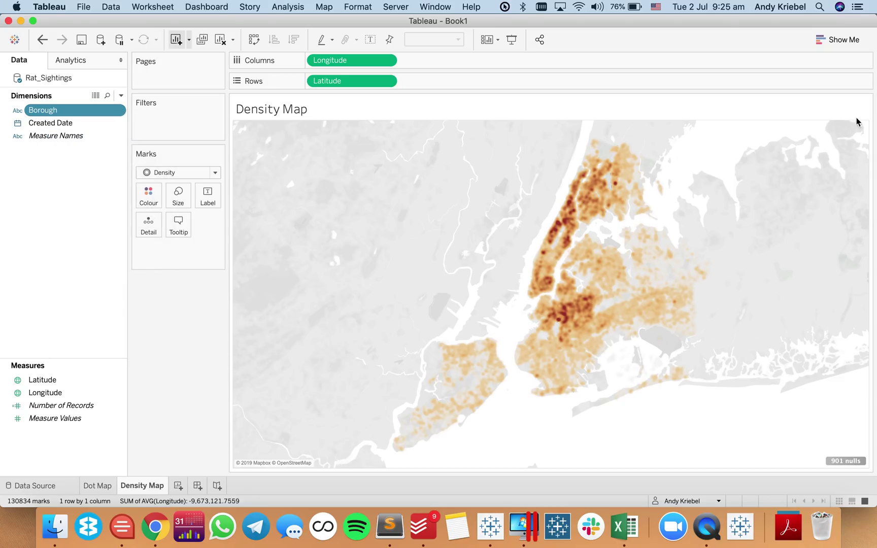
pyautogui.click(790, 120)
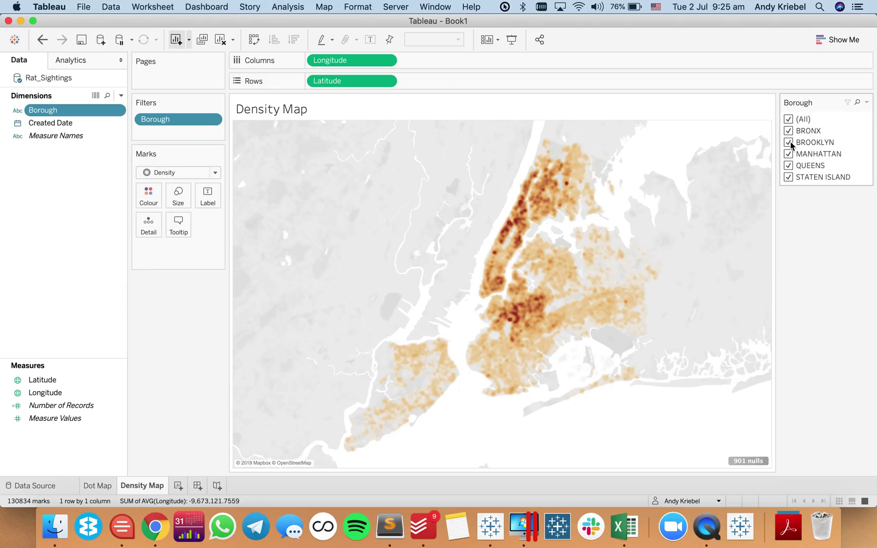
pyautogui.click(789, 154)
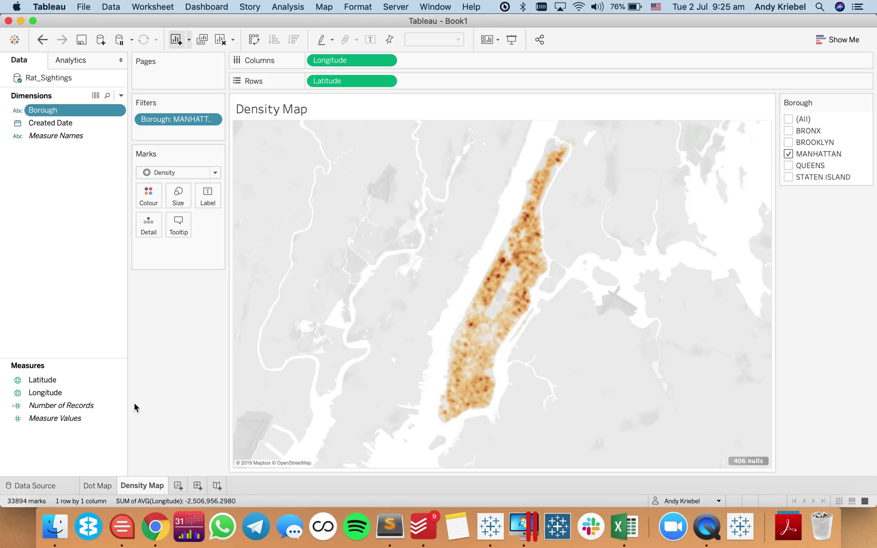
# Limit the Dot Map sheet to MANHATTAN only and compare it with the Density Map sheet
pyautogui.click(98, 487)
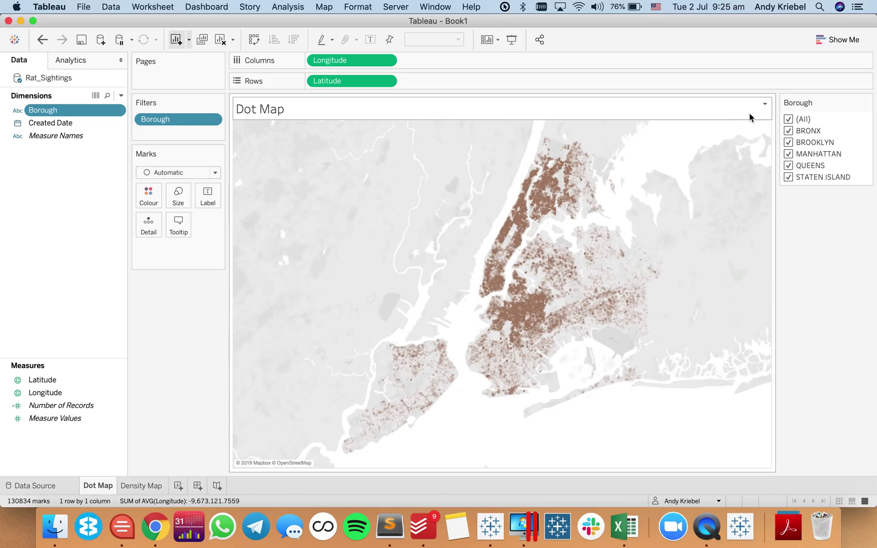
pyautogui.click(788, 120)
pyautogui.click(789, 155)
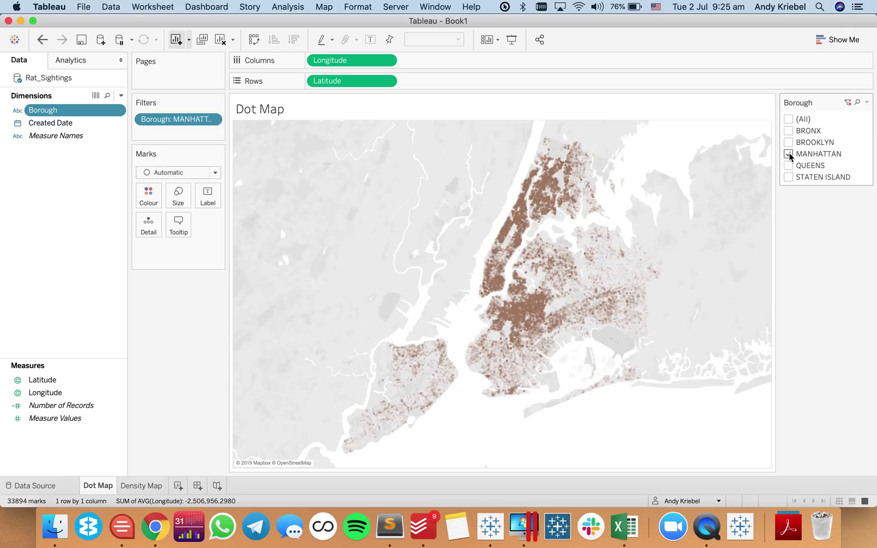
pyautogui.click(135, 488)
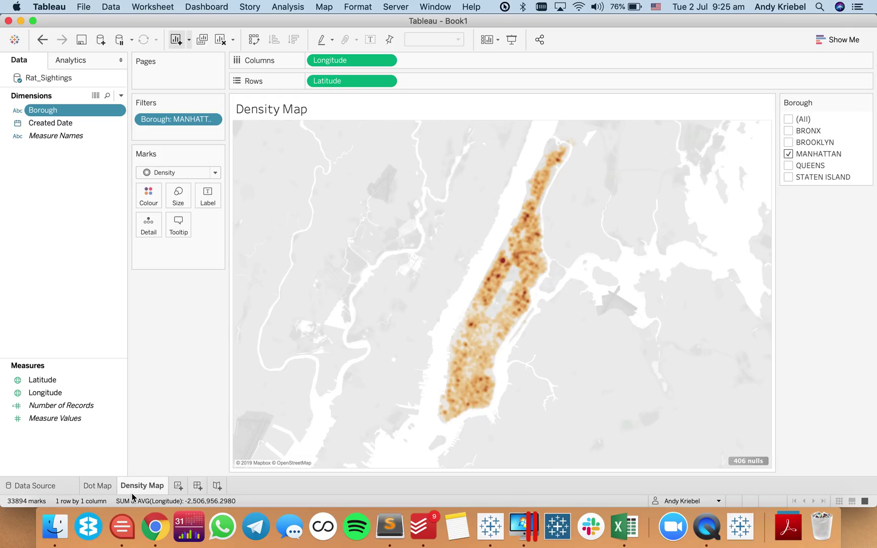
pyautogui.click(99, 492)
pyautogui.click(124, 489)
pyautogui.click(101, 490)
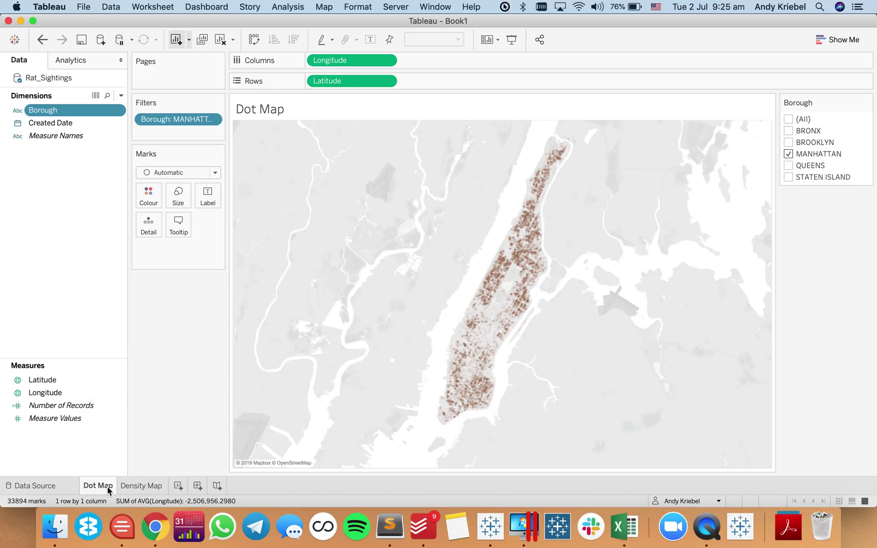
pyautogui.click(143, 489)
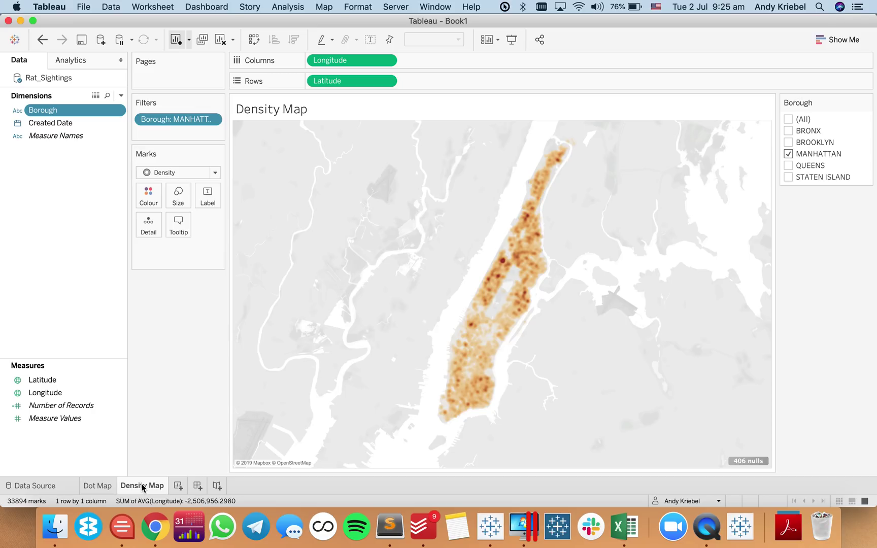
# Add a new worksheet and name it Dot Map with Round
pyautogui.click(177, 486)
pyautogui.doubleClick(179, 486)
pyautogui.write('Dot Map with Round')
pyautogui.press('Return')
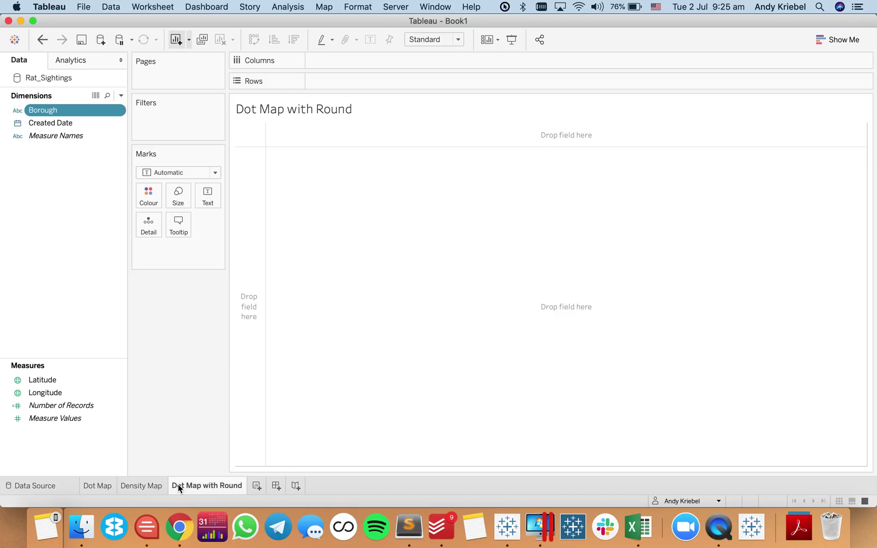
# Create a calculated field named Round Lat with the formula ROUND([Latitude],0)
pyautogui.rightClick(63, 283)
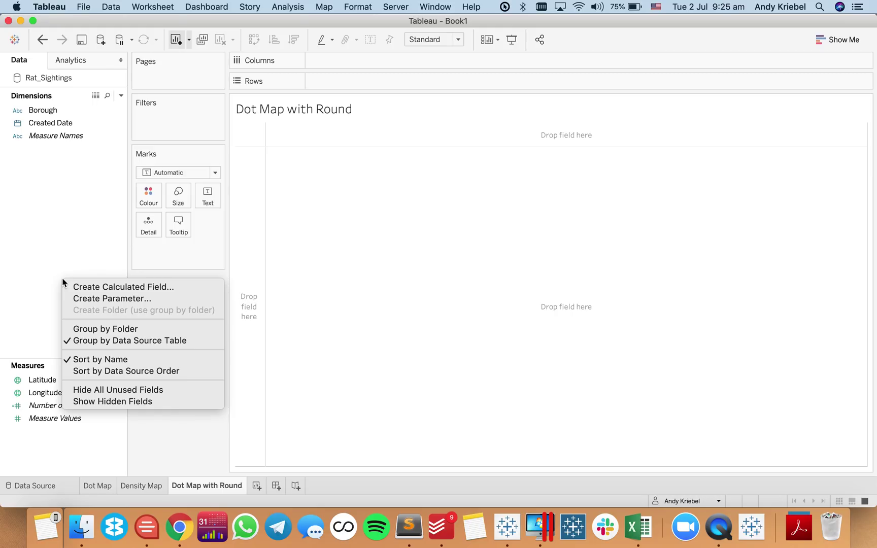
pyautogui.click(82, 287)
pyautogui.write('ROund Lat')
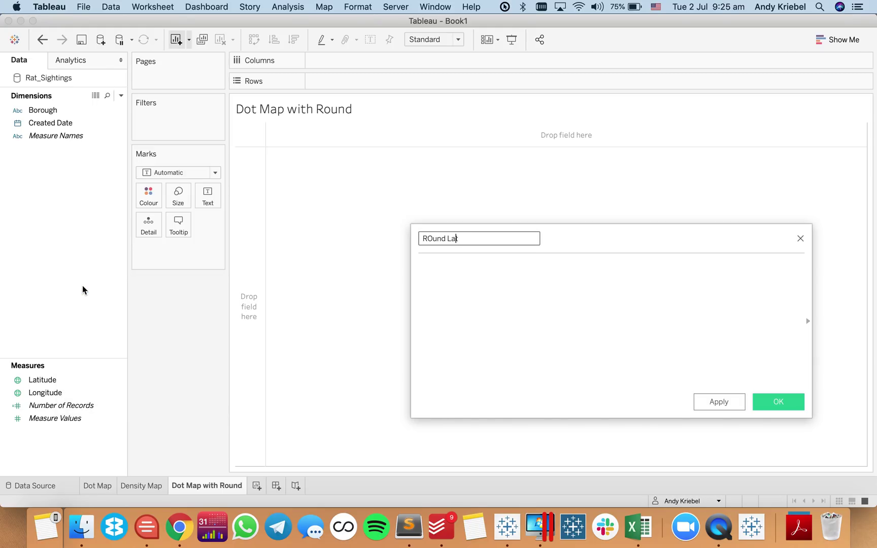
pyautogui.write('o')
pyautogui.press('Tab')
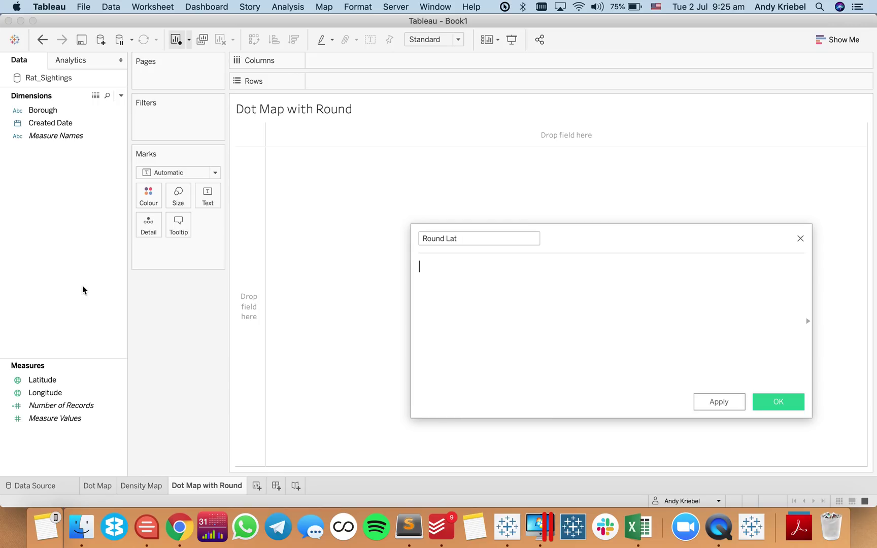
pyautogui.write('round')
pyautogui.press('Return')
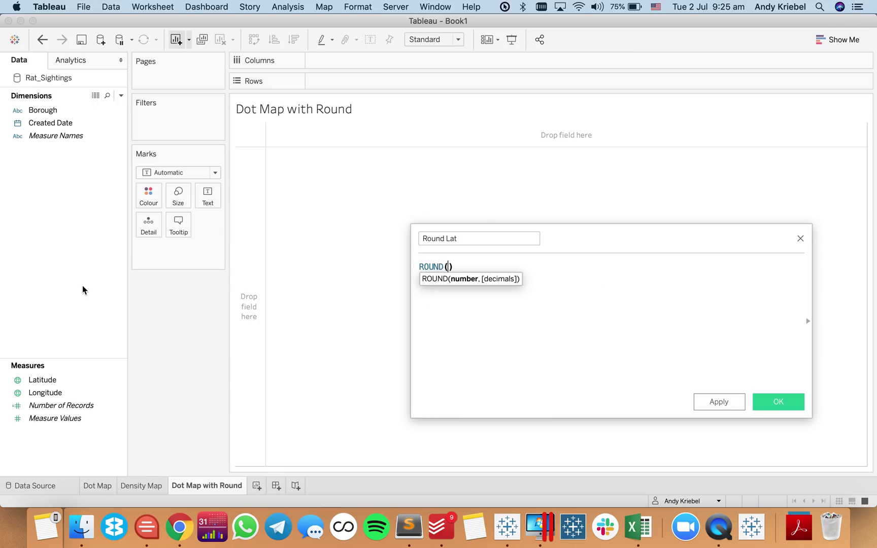
pyautogui.write('lat')
pyautogui.press('Return')
pyautogui.write(',0')
pyautogui.click(779, 406)
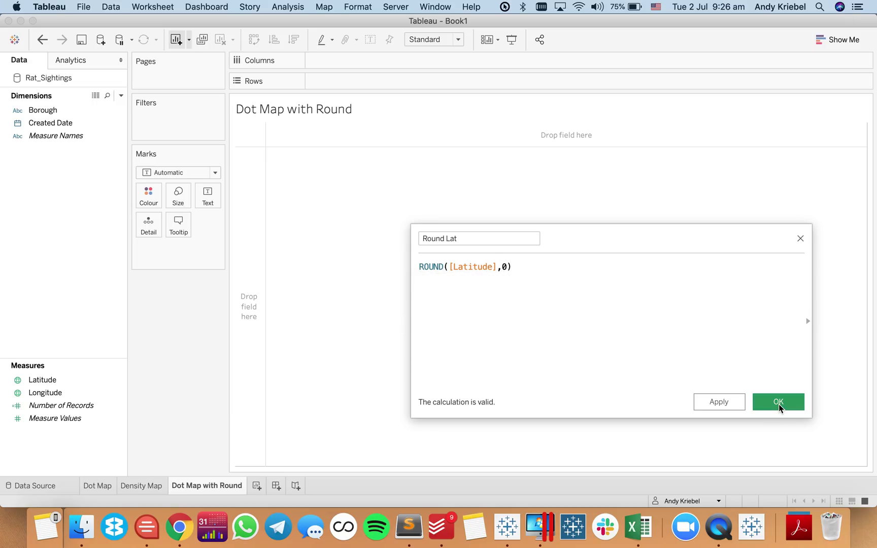
# Create a calculated field named Round Lon with the formula ROUND([Longitude],0)
pyautogui.rightClick(66, 259)
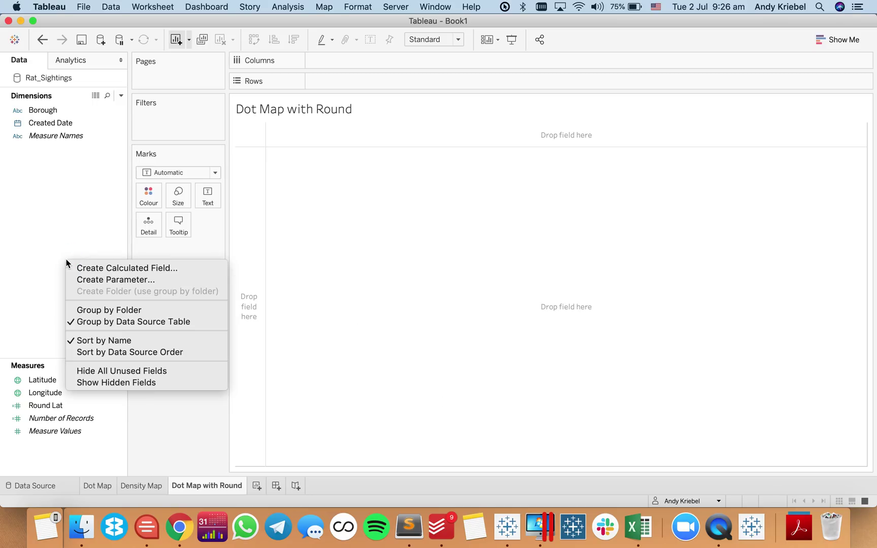
pyautogui.click(92, 269)
pyautogui.write('Round Lon')
pyautogui.press('Tab')
pyautogui.write('rou')
pyautogui.press('Return')
pyautogui.write('[lon')
pyautogui.press('Return')
pyautogui.write(',0')
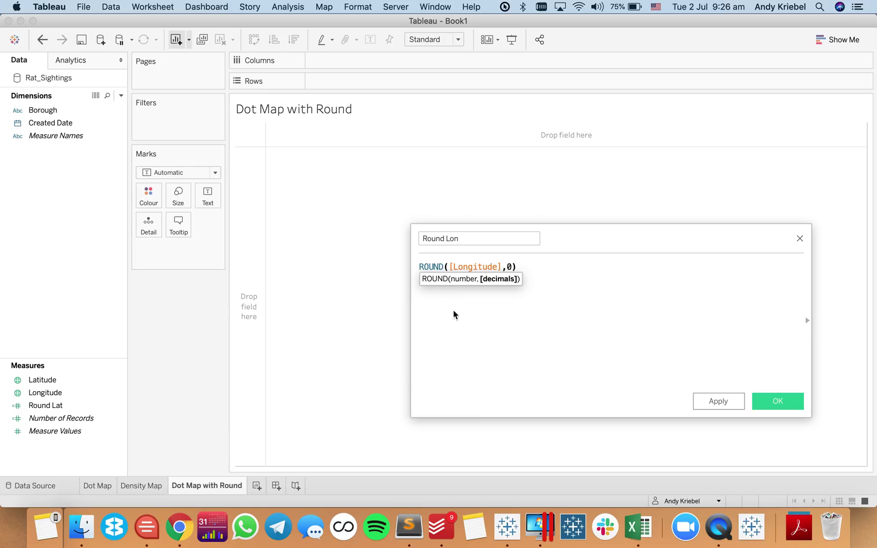
pyautogui.click(760, 404)
# Move Round Lat and Round Lon from the measures to the dimensions and convert both to continuous
pyautogui.moveTo(71, 405); pyautogui.dragTo(69, 351)
pyautogui.moveTo(68, 405); pyautogui.dragTo(59, 247)
pyautogui.keyDown('shift'); pyautogui.click(55, 138); pyautogui.keyUp('shift')
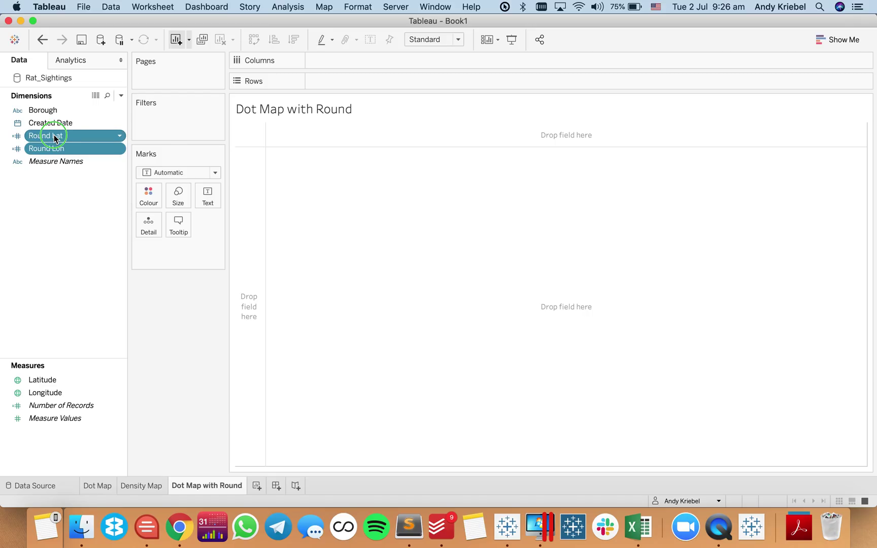
pyautogui.rightClick(54, 136)
pyautogui.click(87, 238)
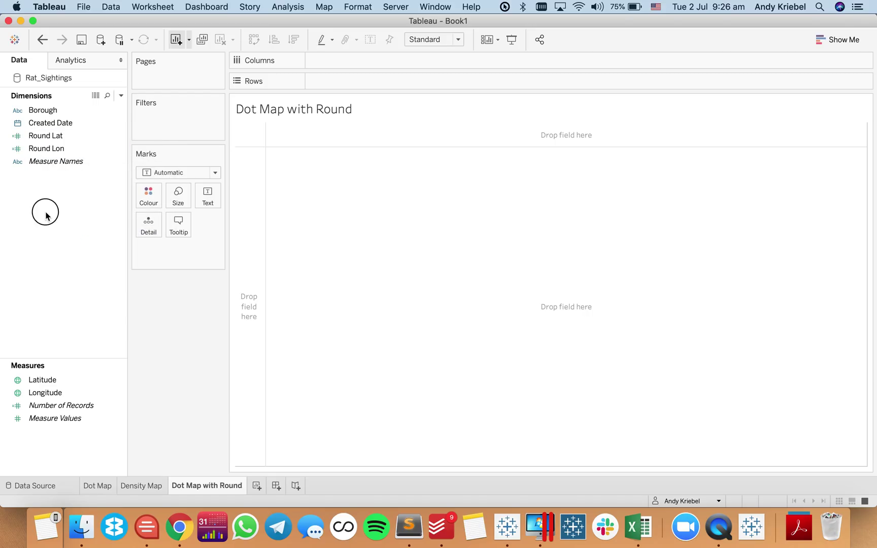
# Plot Round Lon on Columns against Round Lat on Rows
pyautogui.doubleClick(45, 137)
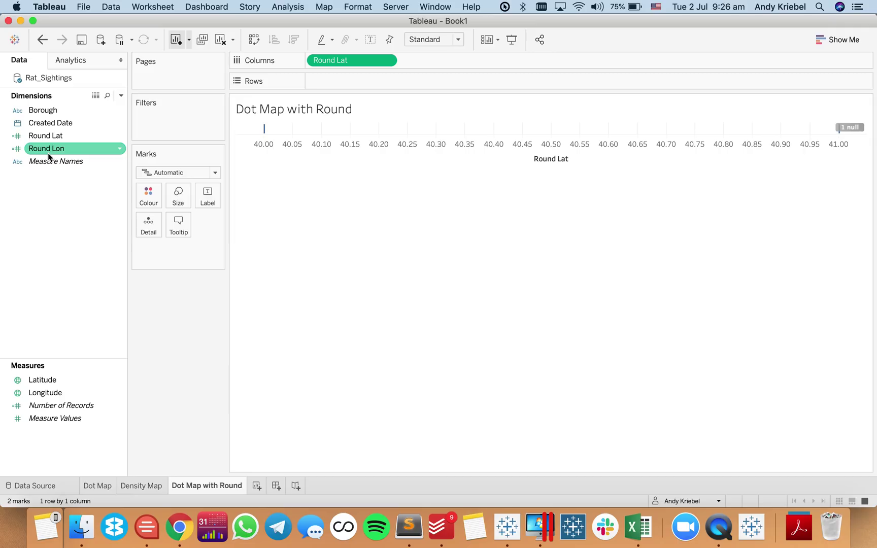
pyautogui.doubleClick(47, 151)
pyautogui.moveTo(47, 152); pyautogui.dragTo(343, 79)
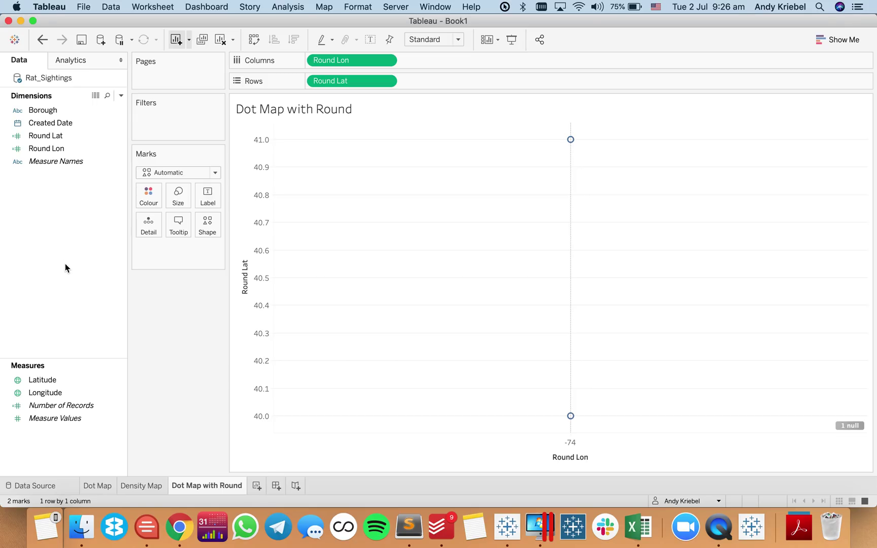
# Start a new parameter named Rounding Parameter with data type Integer and a range of allowable values
pyautogui.rightClick(63, 232)
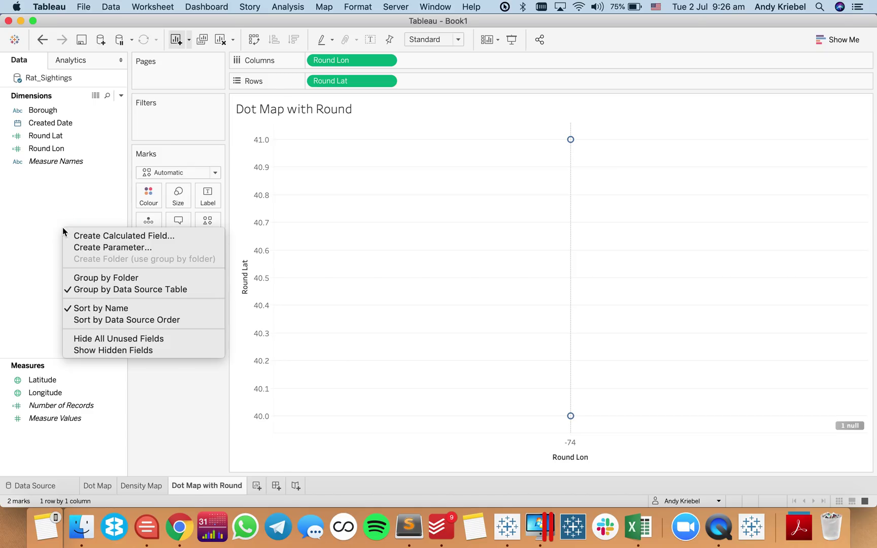
pyautogui.click(87, 245)
pyautogui.write('Rounding Parameter')
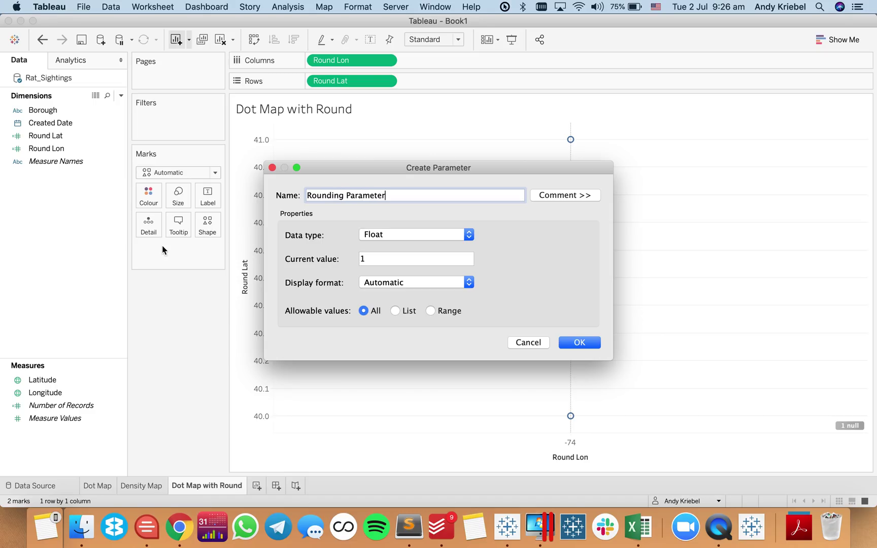
pyautogui.click(388, 234)
pyautogui.click(396, 247)
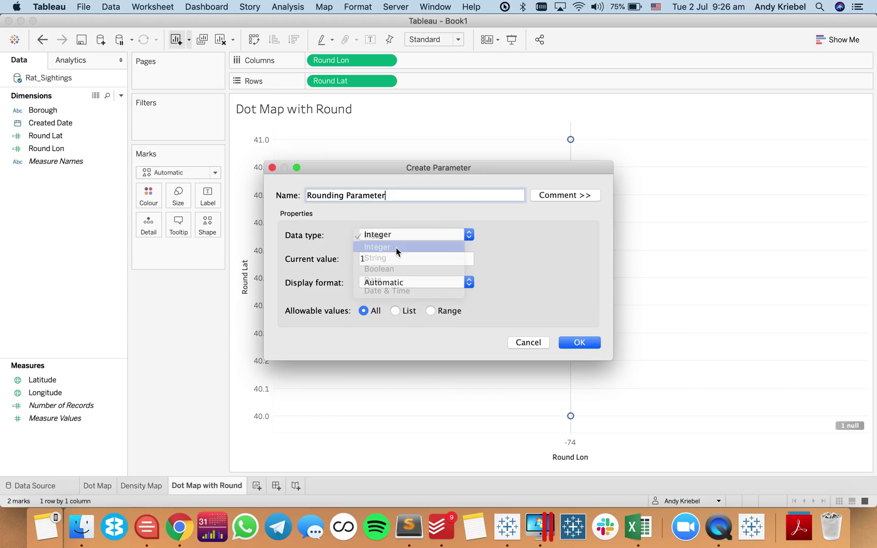
pyautogui.click(433, 312)
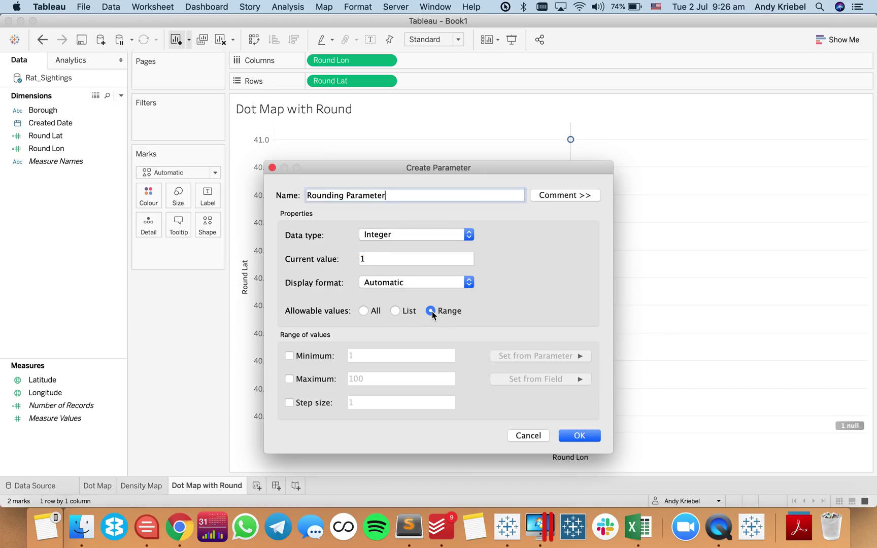
# Give the parameter's range a minimum of 0, a maximum and a step size, and save the parameter
pyautogui.click(290, 355)
pyautogui.click(359, 356)
pyautogui.write('0')
pyautogui.click(289, 379)
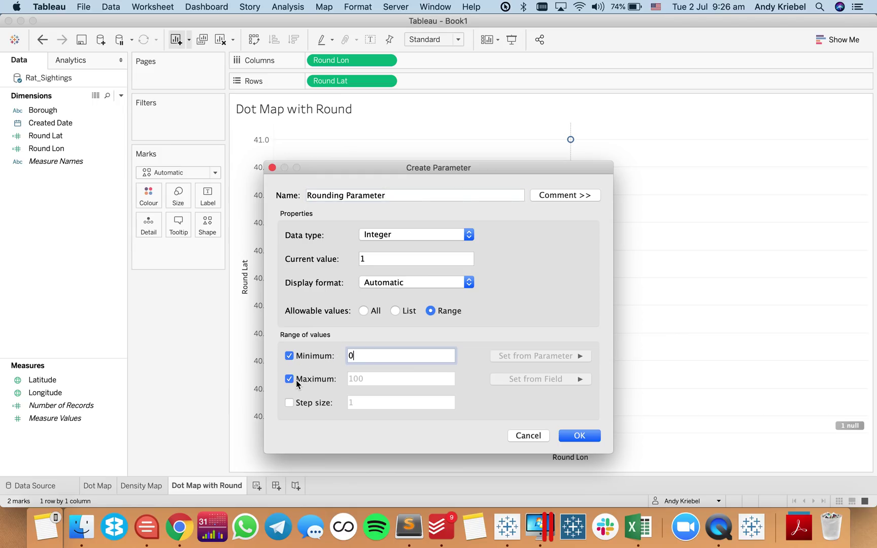
pyautogui.click(373, 379)
pyautogui.click(289, 402)
pyautogui.click(579, 436)
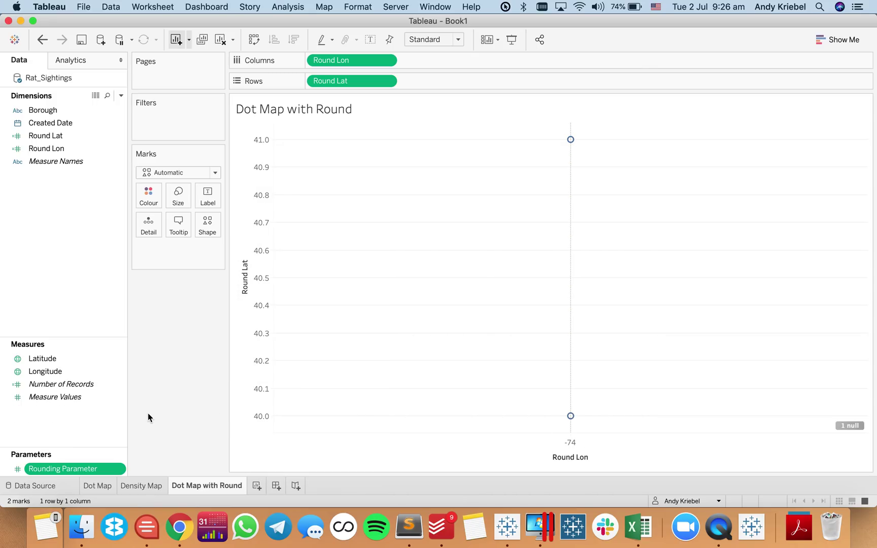
# Show the control for Rounding Parameter on the sheet, try stepping it up and down, and set it to 0
pyautogui.rightClick(81, 474)
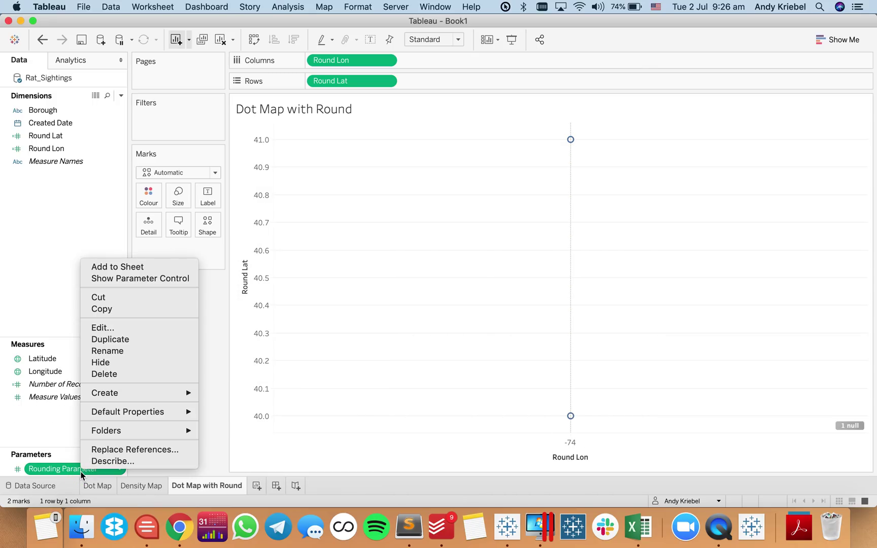
pyautogui.click(126, 282)
pyautogui.click(865, 132)
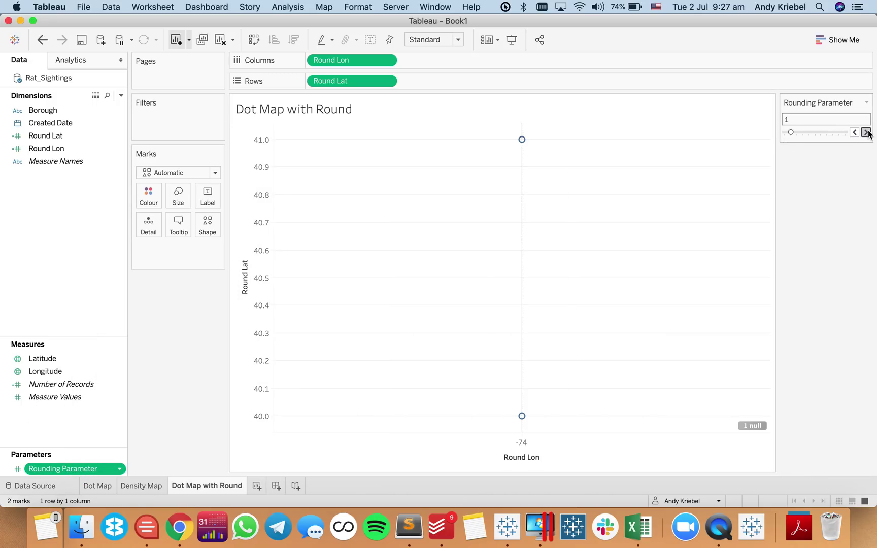
pyautogui.click(865, 132)
pyautogui.click(865, 133)
pyautogui.click(855, 135)
pyautogui.click(855, 135)
pyautogui.click(854, 133)
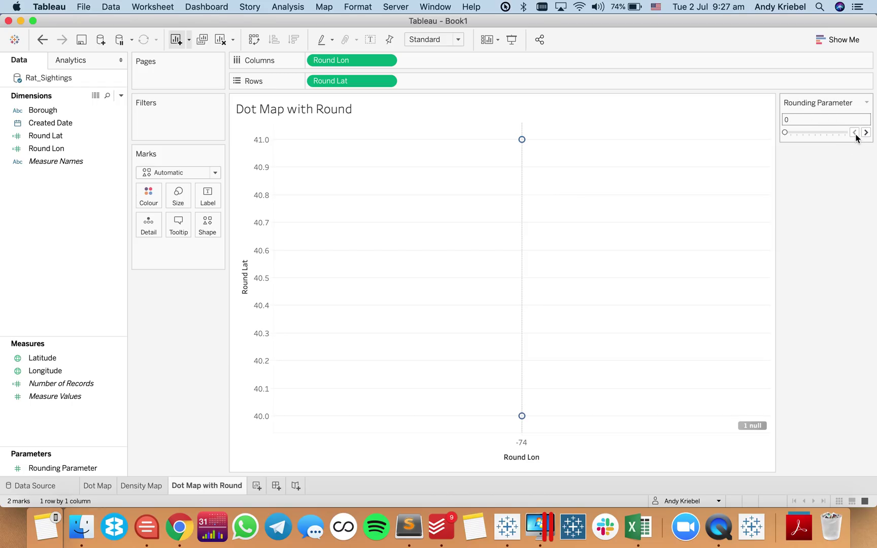
# Edit the Round Lat calculation to ROUND([Latitude],[Rounding Parameter])
pyautogui.click(58, 136)
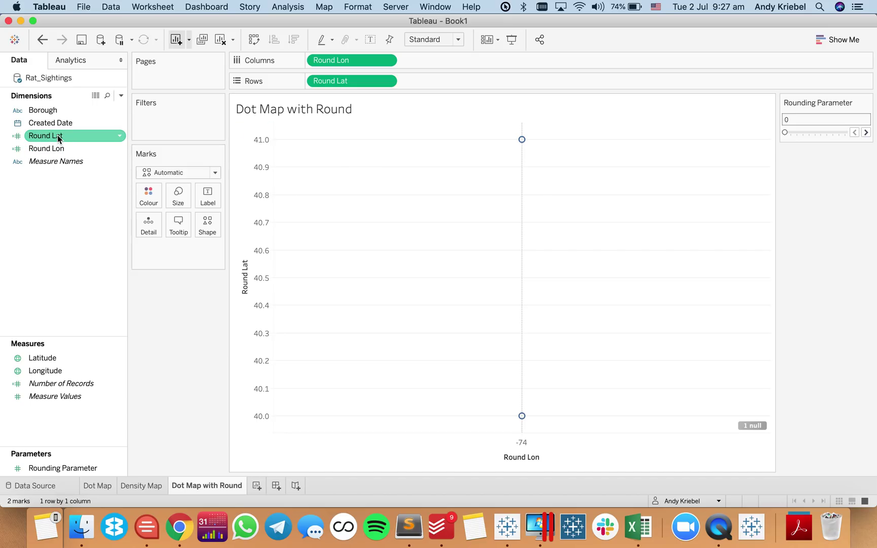
pyautogui.rightClick(59, 136)
pyautogui.click(84, 202)
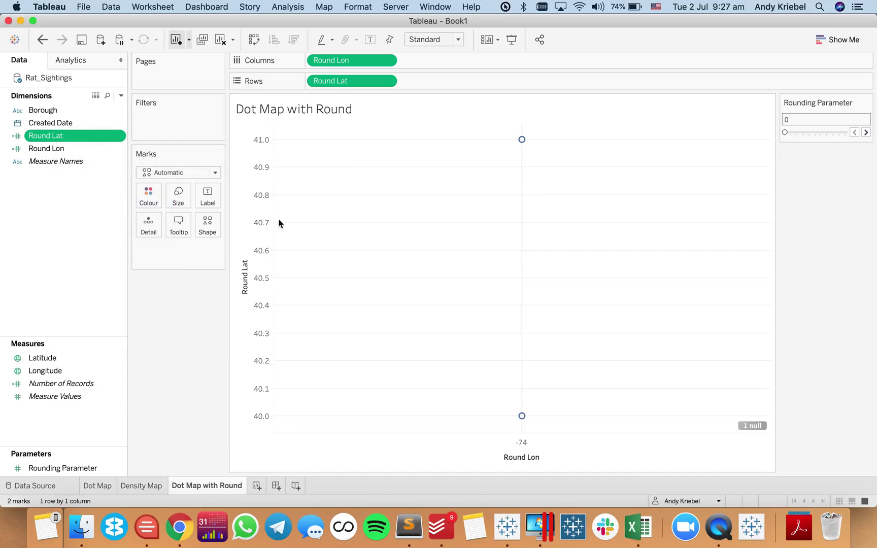
pyautogui.click(502, 266)
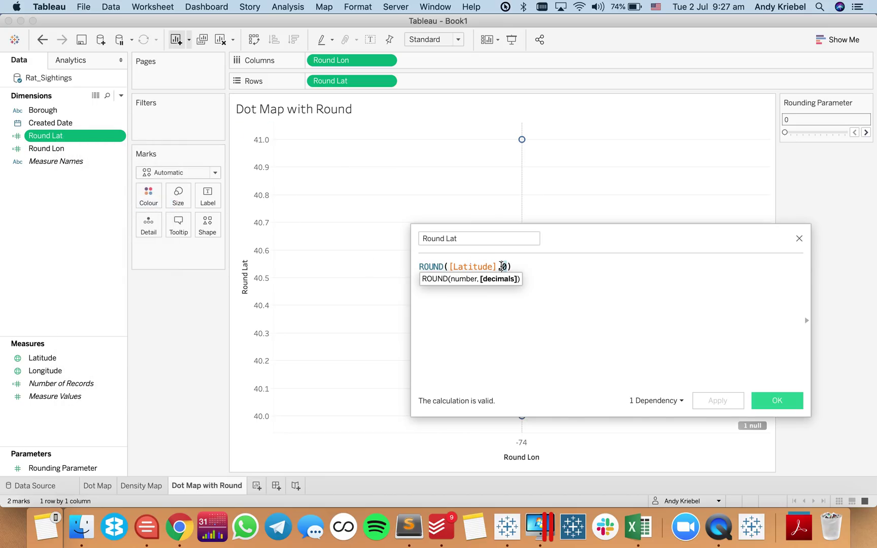
pyautogui.write('round')
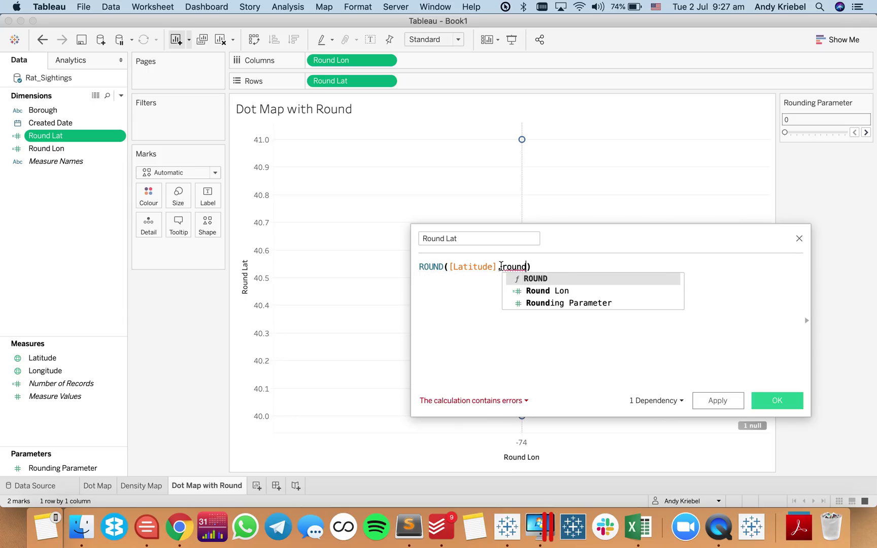
pyautogui.press('Down')
pyautogui.press('Down')
pyautogui.press('Return')
pyautogui.click(776, 401)
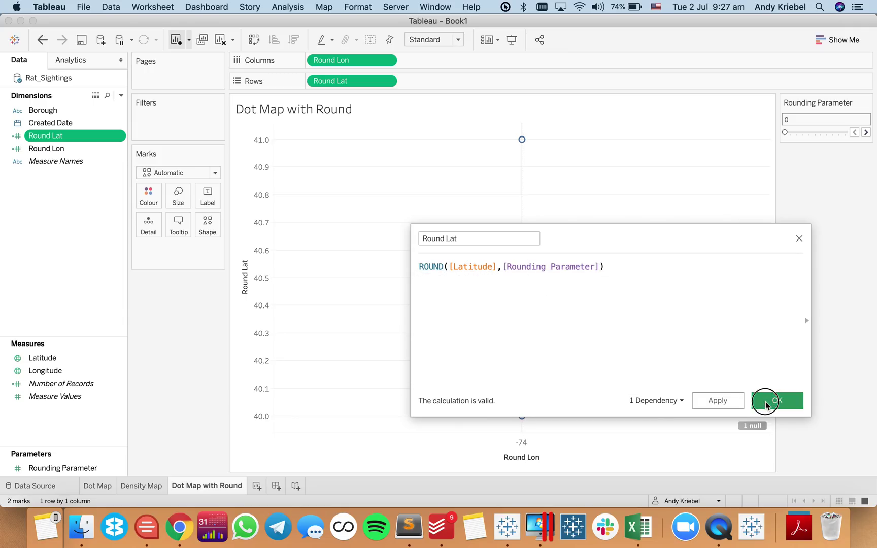
# Edit the Round Lon calculation to ROUND([Longitude],[Rounding Parameter])
pyautogui.click(53, 152)
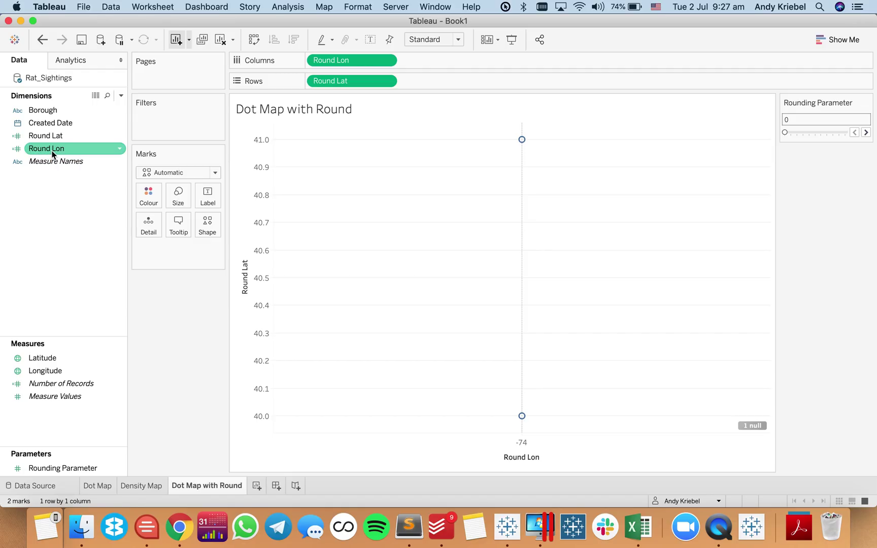
pyautogui.rightClick(52, 151)
pyautogui.click(71, 221)
pyautogui.press('Left')
pyautogui.press('BackSpace')
pyautogui.write('round')
pyautogui.press('Down')
pyautogui.press('Down')
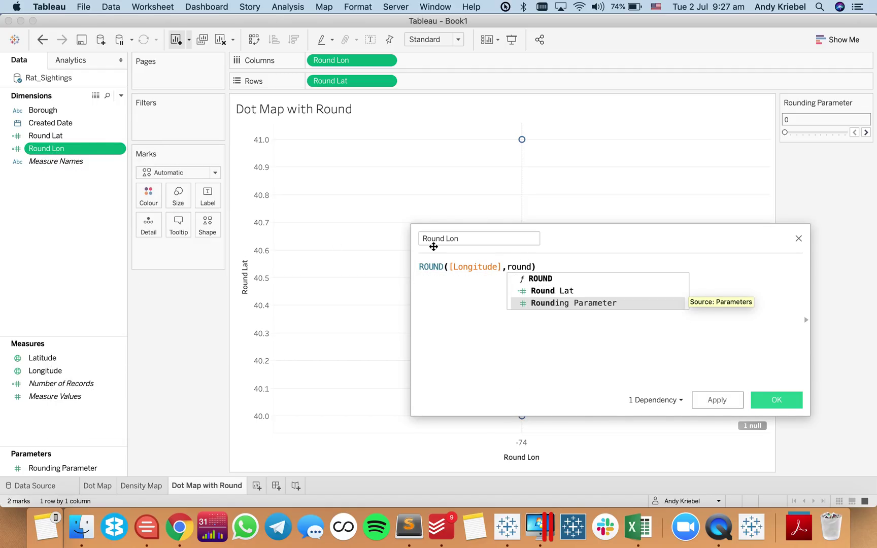
pyautogui.press('Return')
pyautogui.click(777, 400)
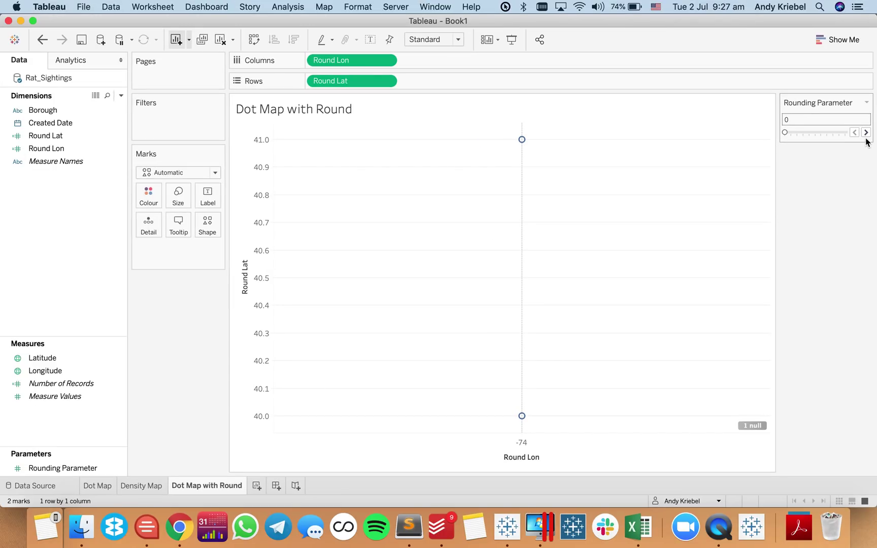
# Change the mark type to Circle and raise the Rounding Parameter to 3
pyautogui.click(865, 132)
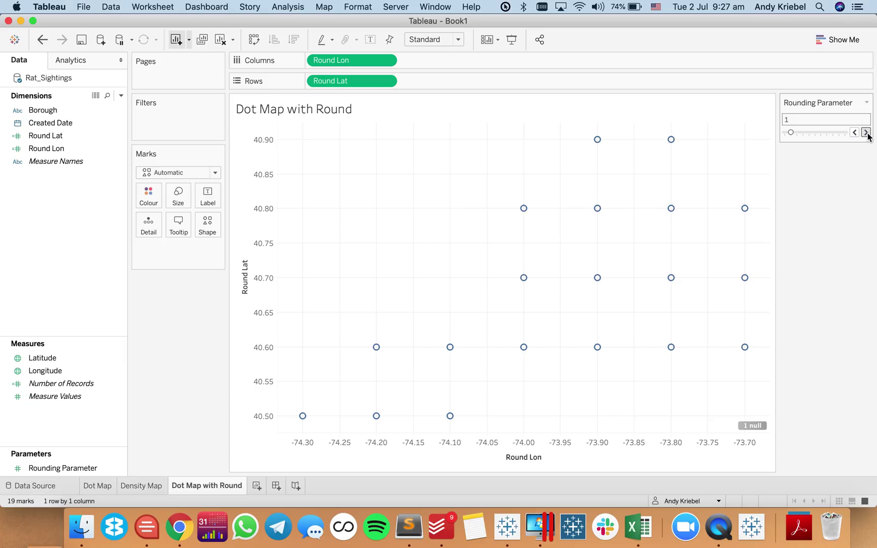
pyautogui.click(866, 133)
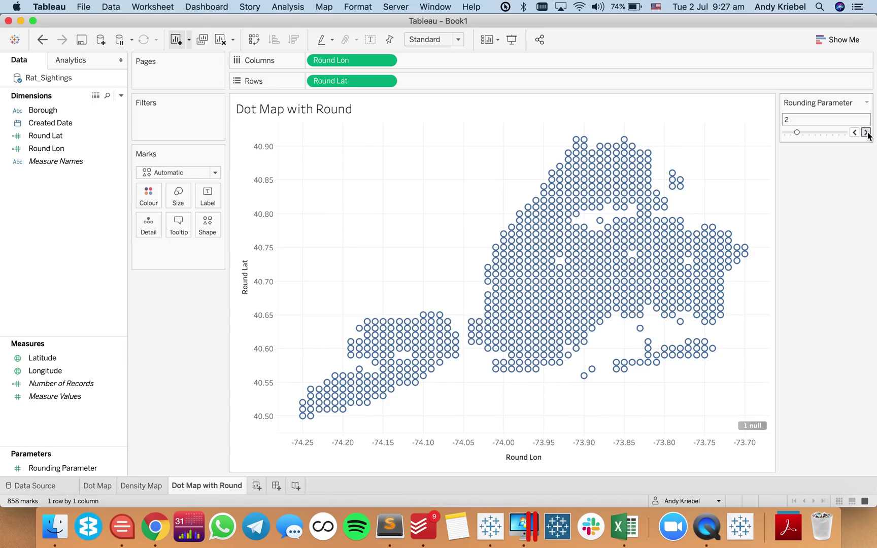
pyautogui.click(157, 175)
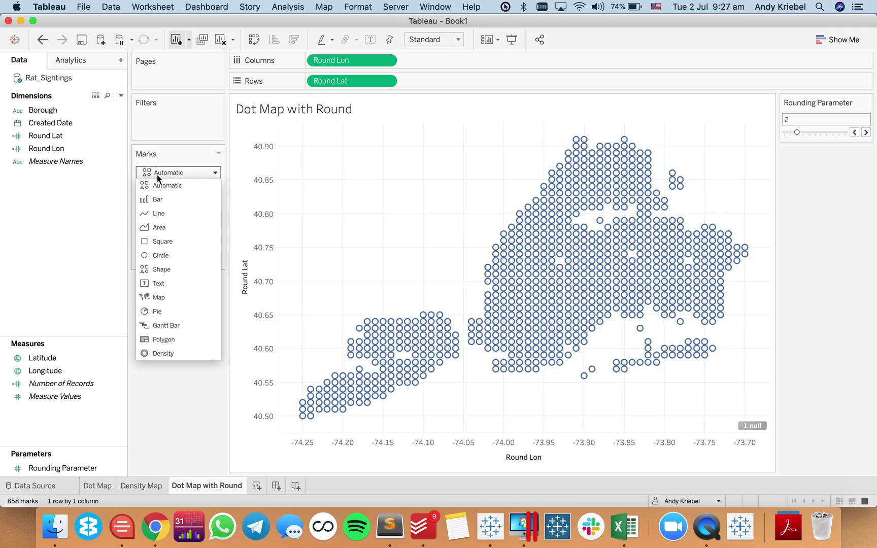
pyautogui.click(161, 254)
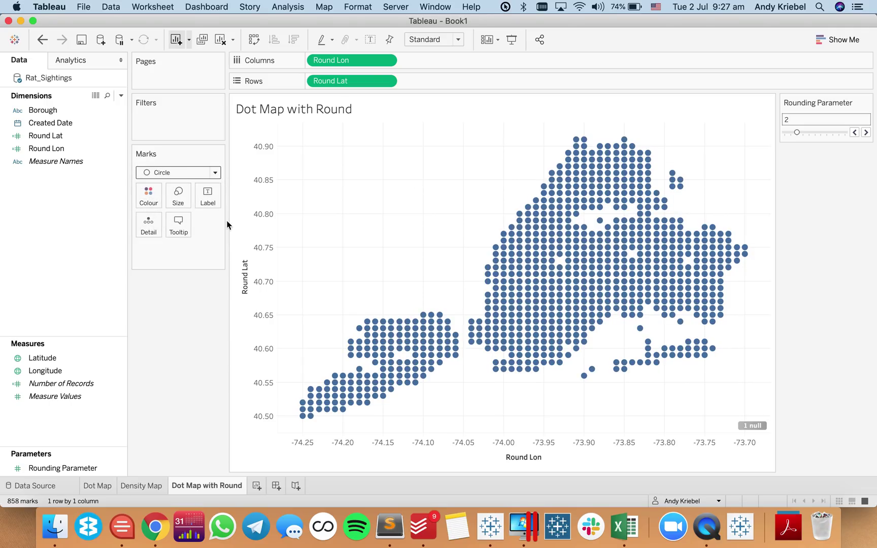
pyautogui.click(866, 133)
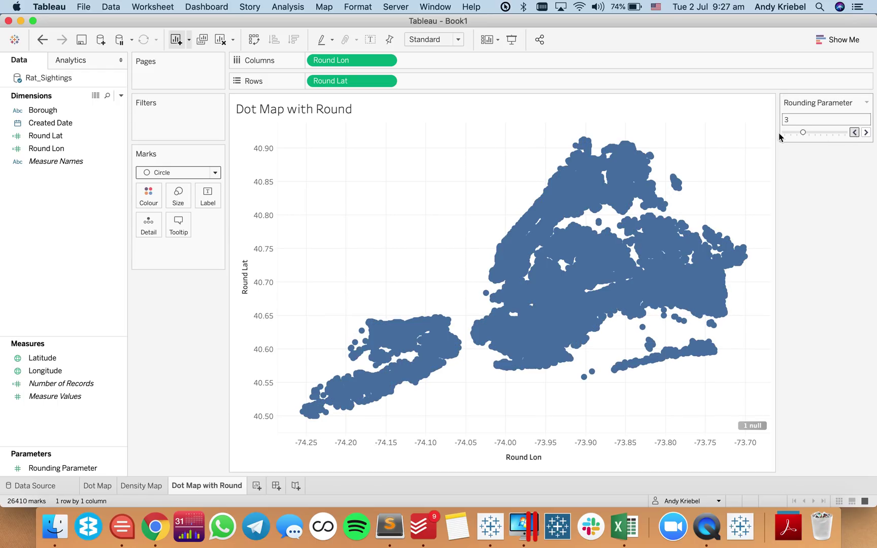
pyautogui.click(180, 199)
pyautogui.moveTo(197, 227); pyautogui.dragTo(180, 224)
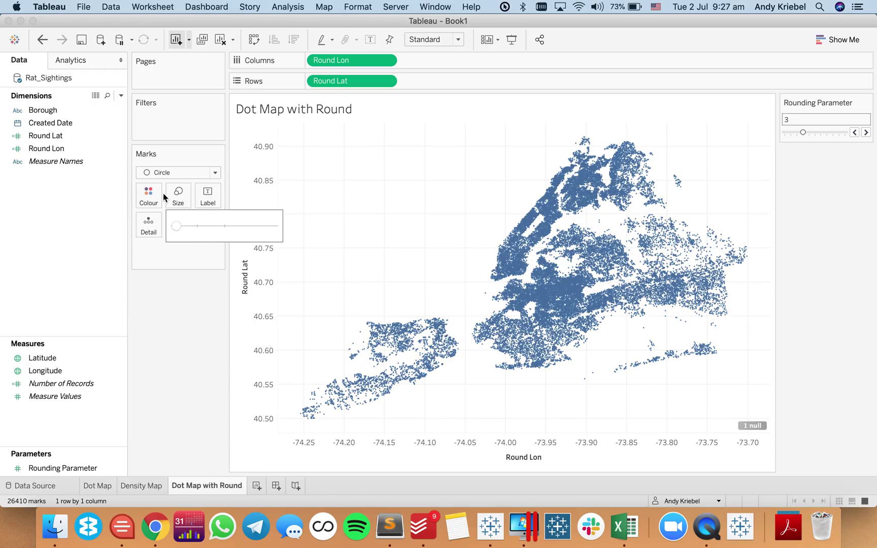
pyautogui.click(41, 41)
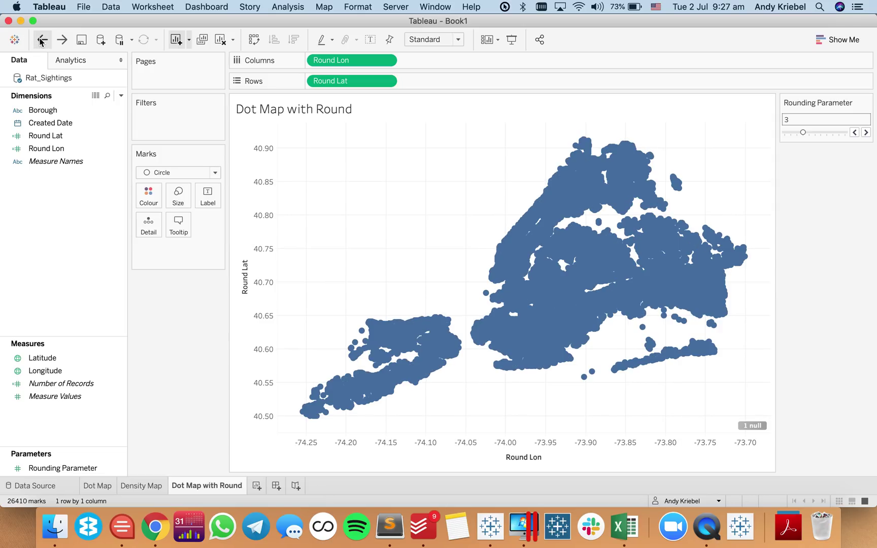
# Undo the last Rounding Parameter change and colour the circles by Number of Records
pyautogui.click(42, 40)
pyautogui.click(189, 361)
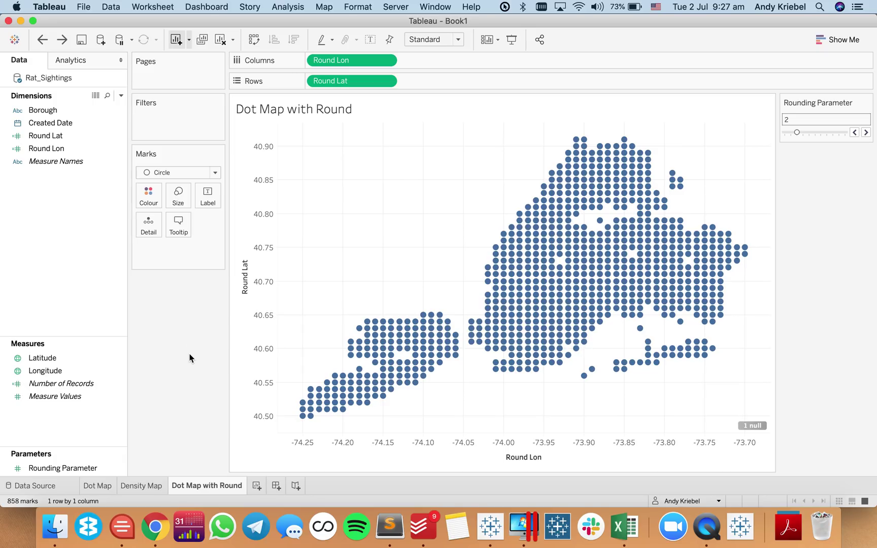
pyautogui.click(287, 7)
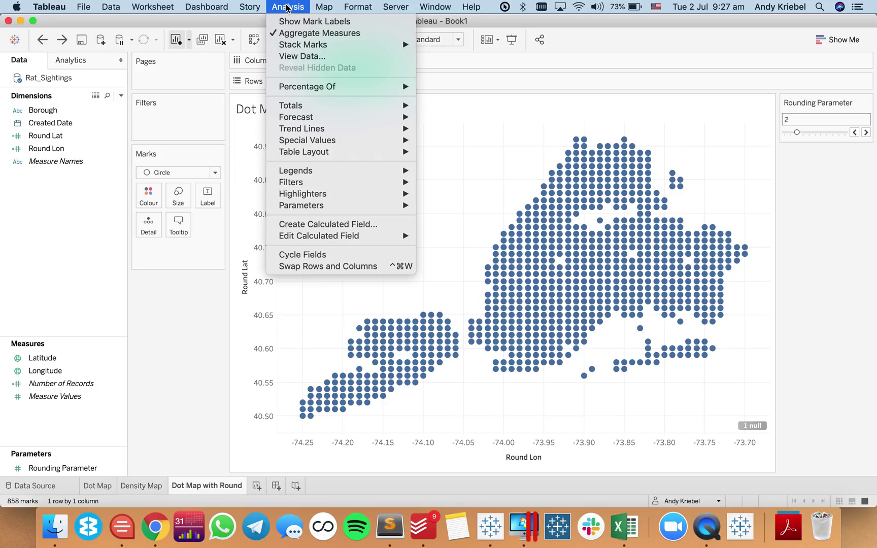
pyautogui.click(53, 298)
pyautogui.click(57, 378)
pyautogui.moveTo(57, 378); pyautogui.dragTo(143, 191)
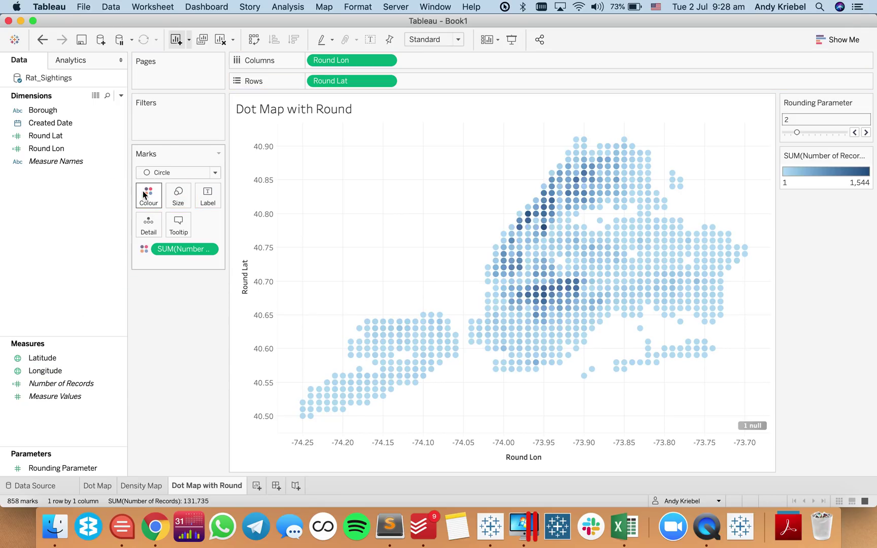
# Change the colour palette for Number of Records to Brown
pyautogui.click(169, 173)
pyautogui.click(93, 215)
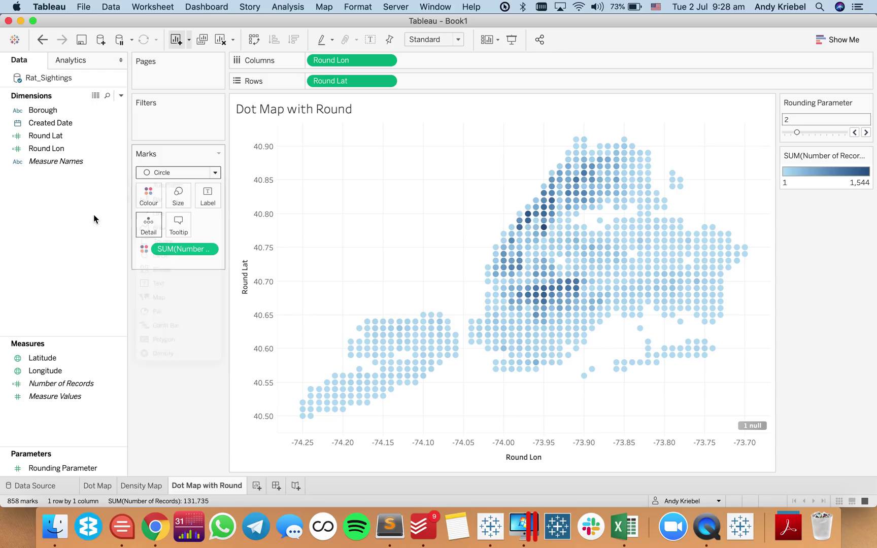
pyautogui.click(149, 196)
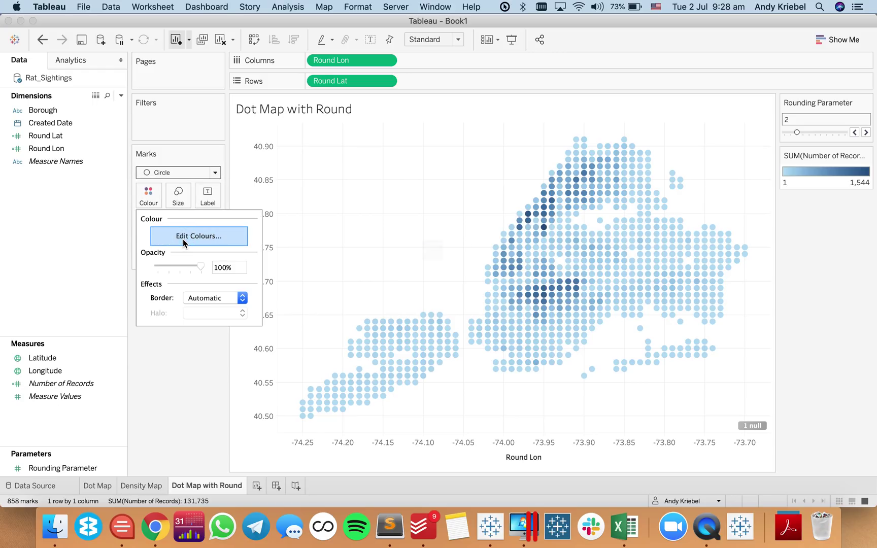
pyautogui.click(182, 239)
pyautogui.click(406, 194)
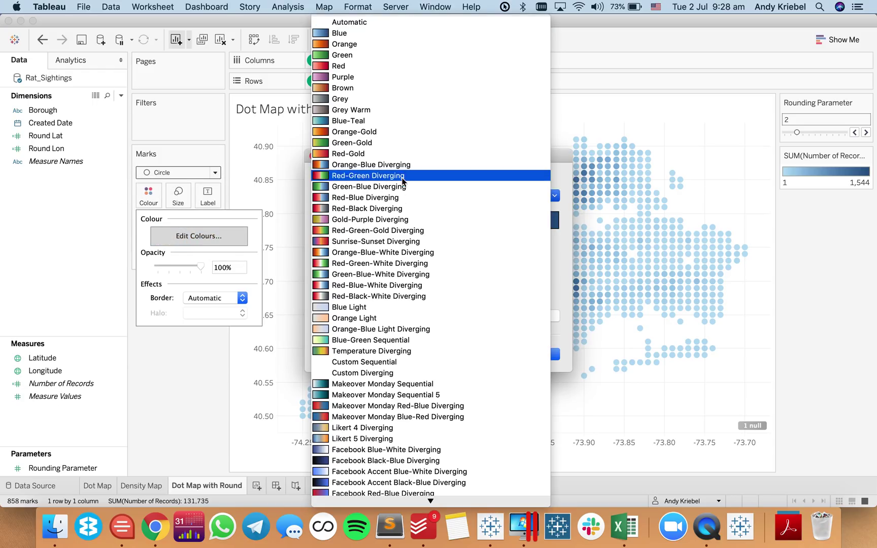
pyautogui.click(390, 88)
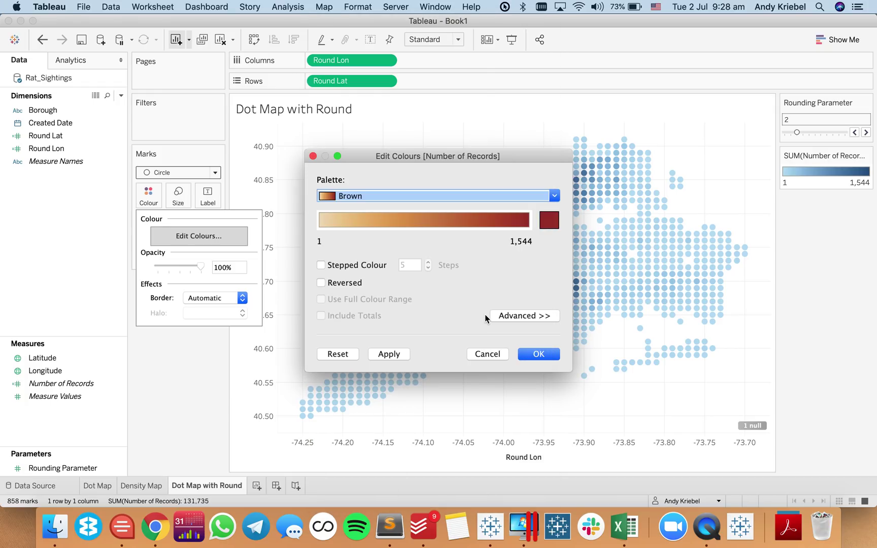
pyautogui.click(535, 355)
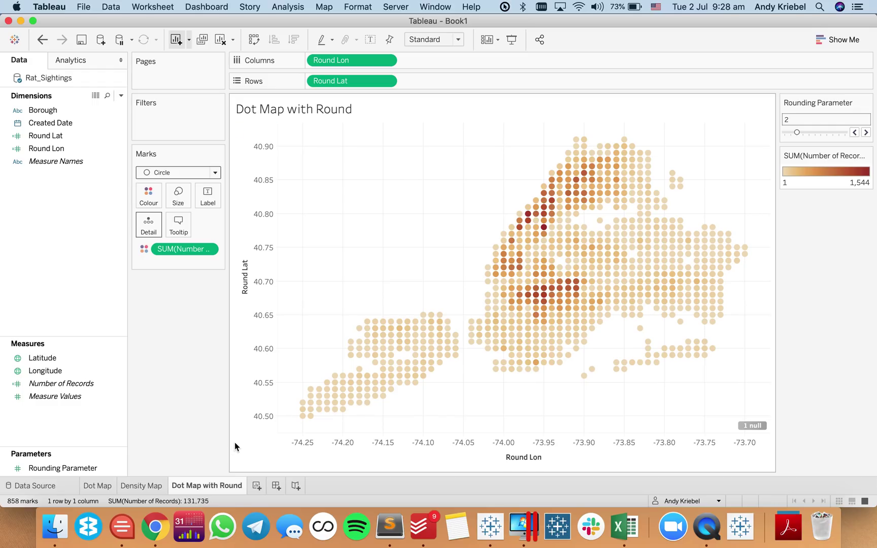
# Include all boroughs in the Density Map sheet's Borough filter for comparison and return to Dot Map with Round
pyautogui.click(152, 486)
pyautogui.click(194, 488)
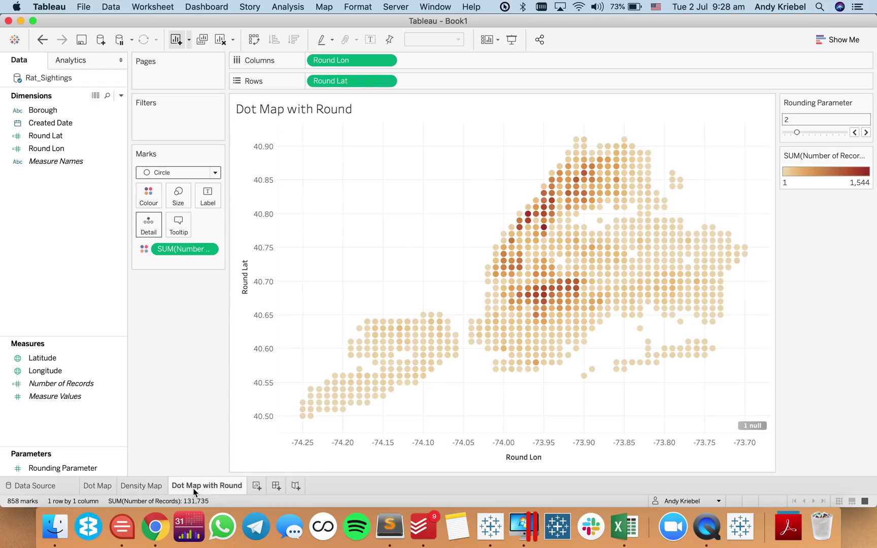
pyautogui.click(153, 487)
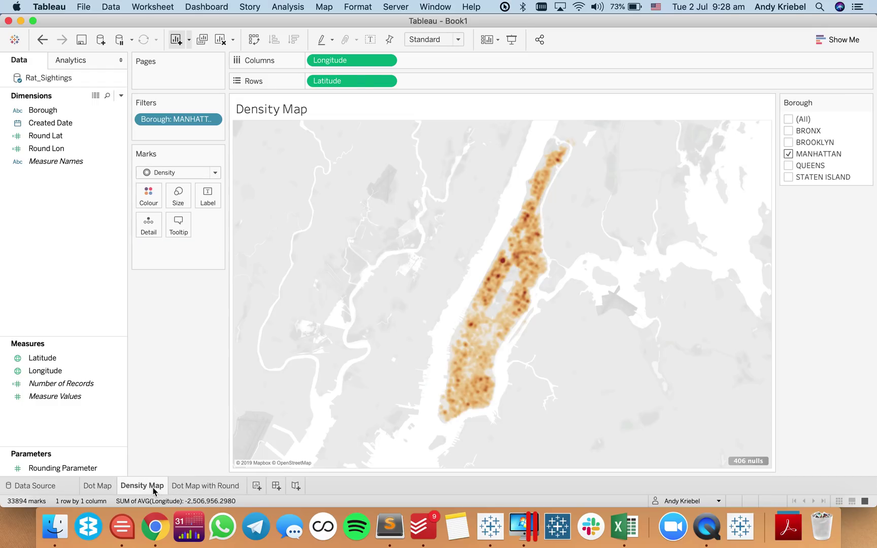
pyautogui.click(788, 120)
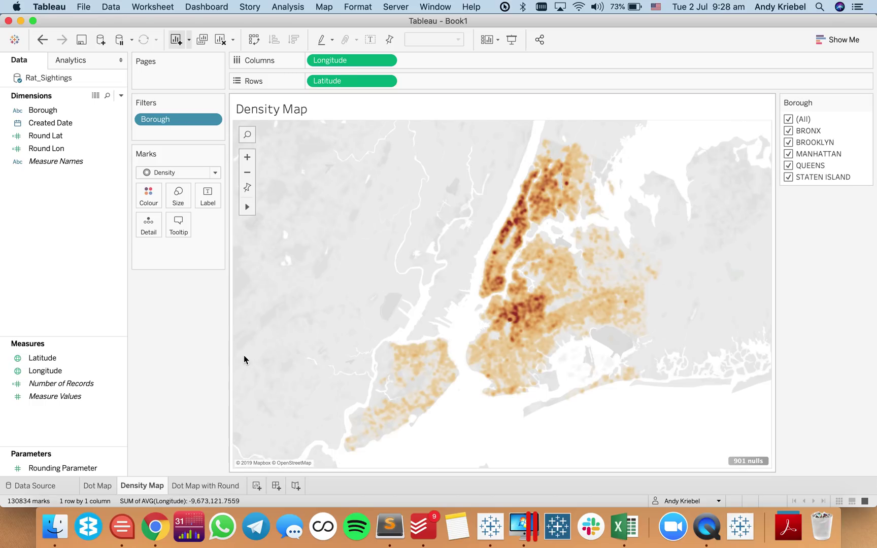
pyautogui.click(194, 491)
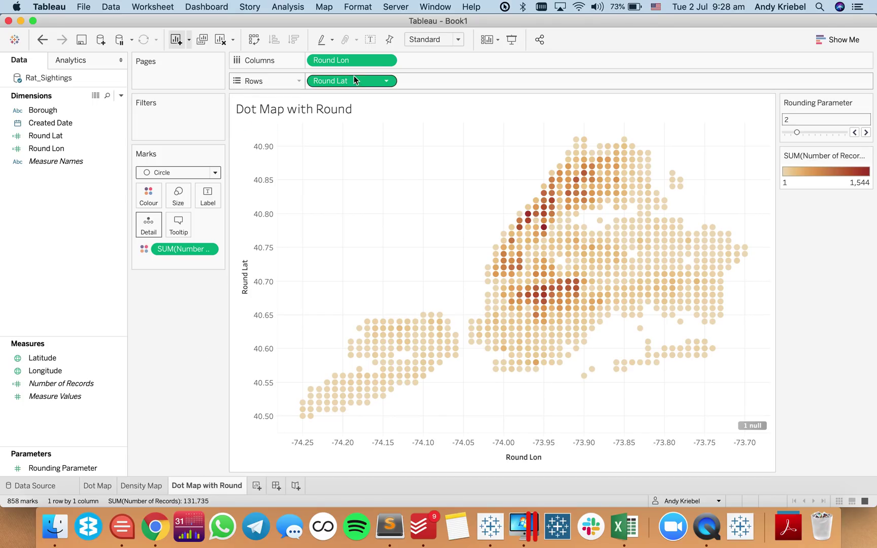
# Hide the axis headers of Round Lon and Round Lat on the Dot Map with Round sheet
pyautogui.click(386, 62)
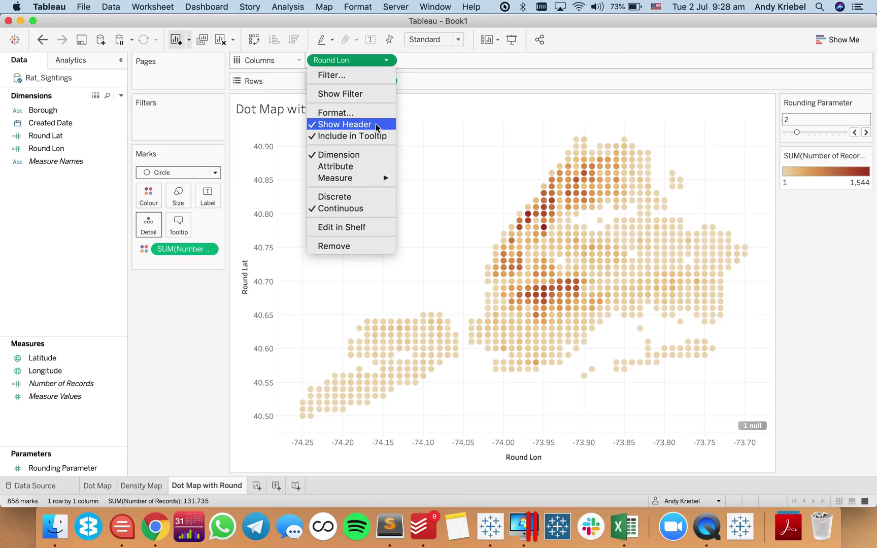
pyautogui.click(376, 123)
pyautogui.click(387, 81)
pyautogui.click(366, 145)
# Set the sheet's grid lines, zero lines and axis rulers to None and check the border formatting
pyautogui.rightClick(352, 195)
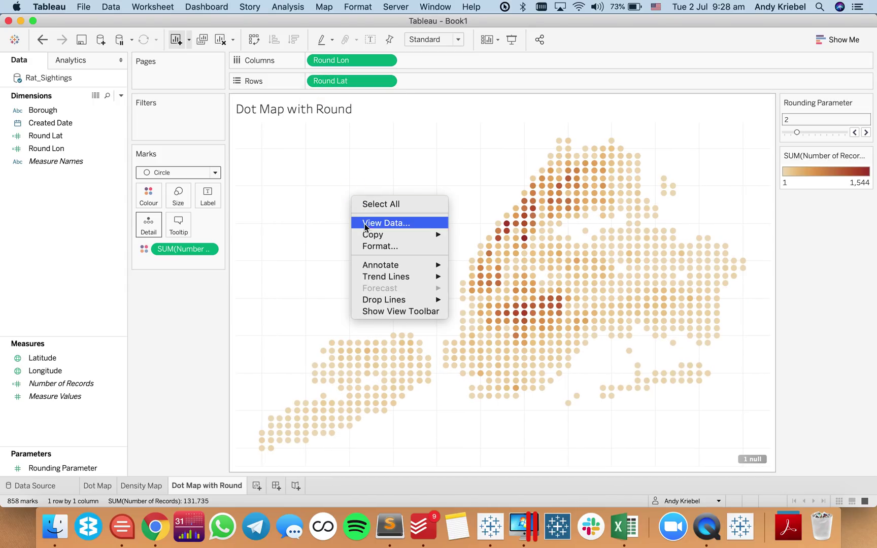
pyautogui.click(370, 247)
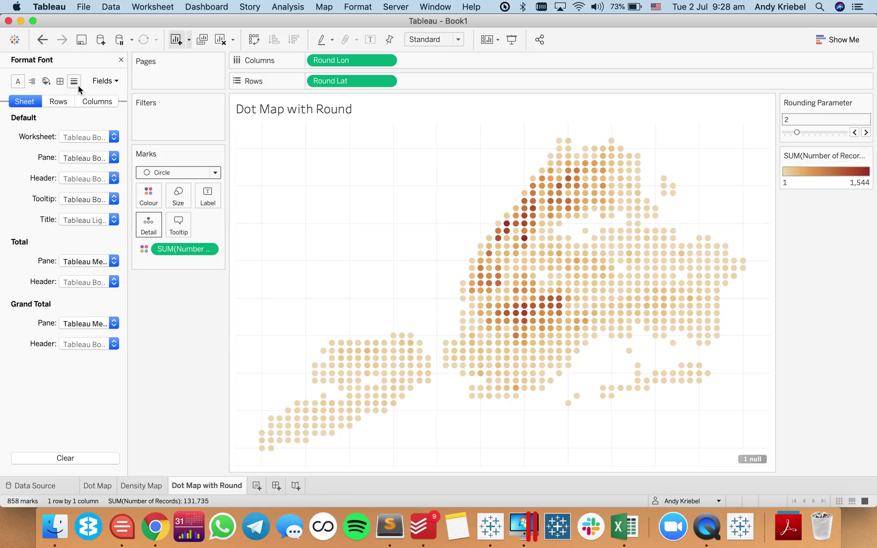
pyautogui.click(77, 83)
pyautogui.click(80, 136)
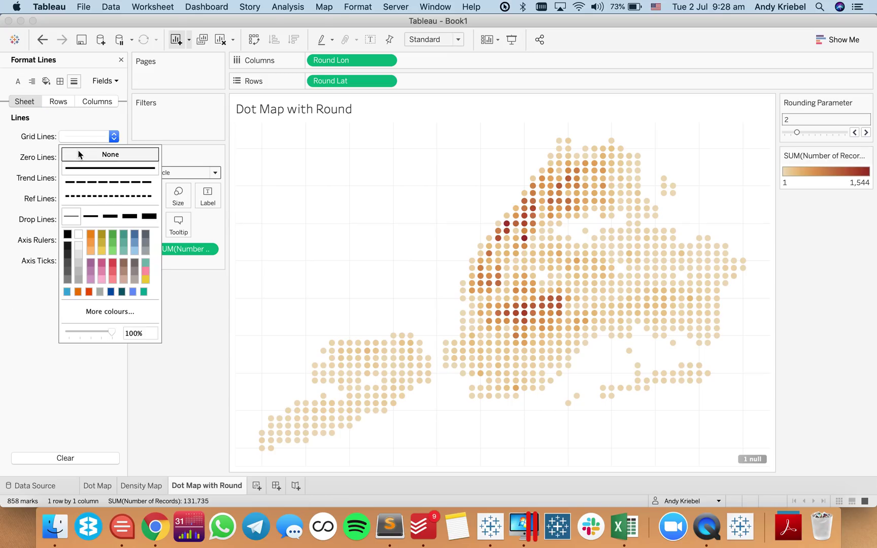
pyautogui.click(78, 150)
pyautogui.click(88, 156)
pyautogui.click(89, 175)
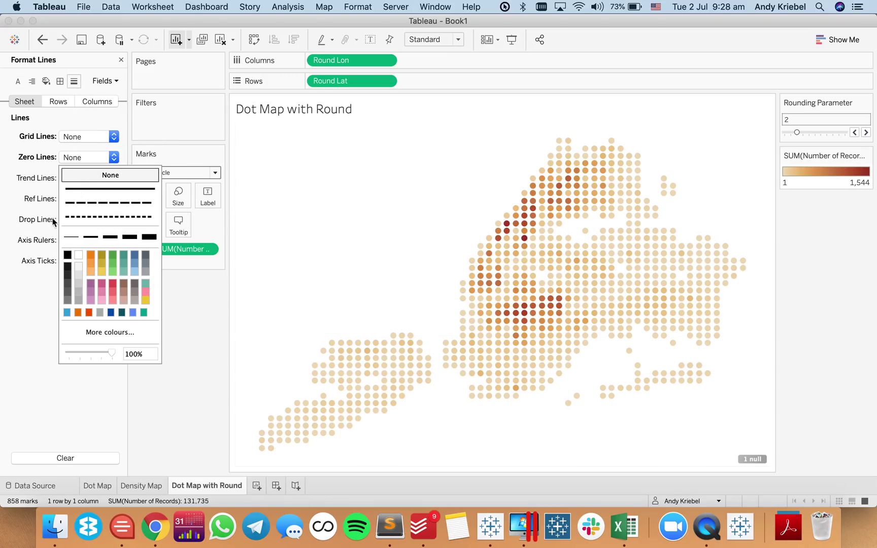
pyautogui.click(88, 239)
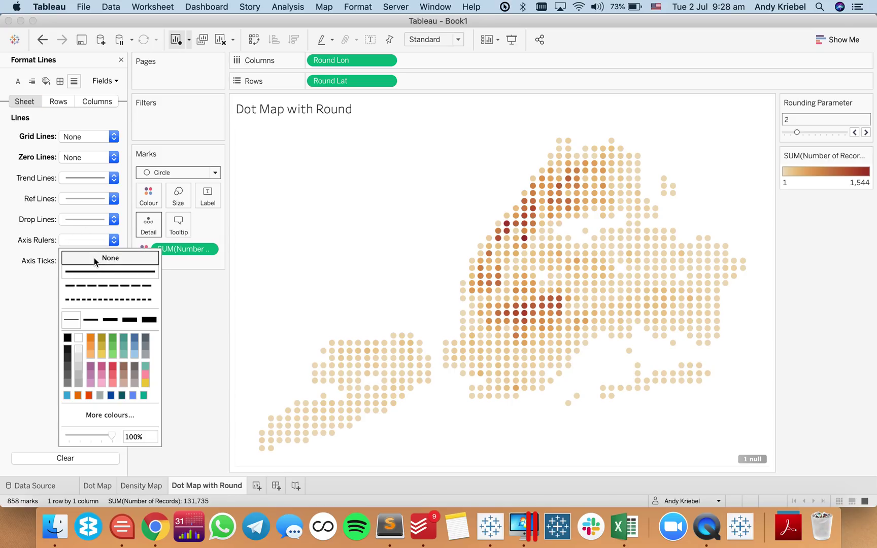
pyautogui.click(94, 258)
pyautogui.click(313, 247)
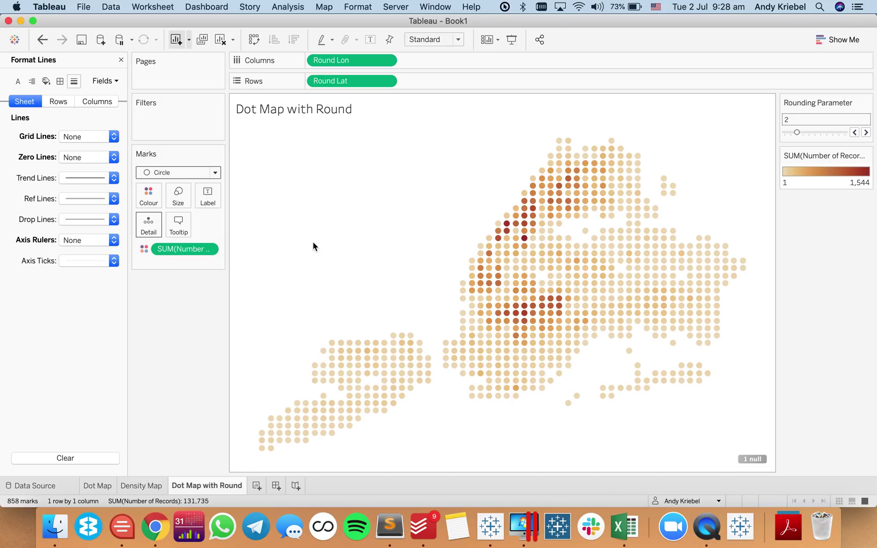
pyautogui.click(59, 81)
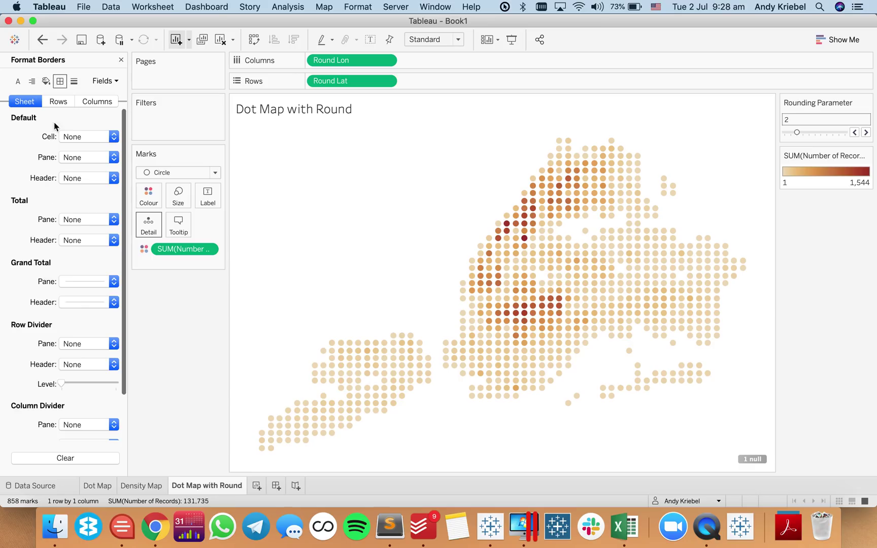
pyautogui.click(74, 81)
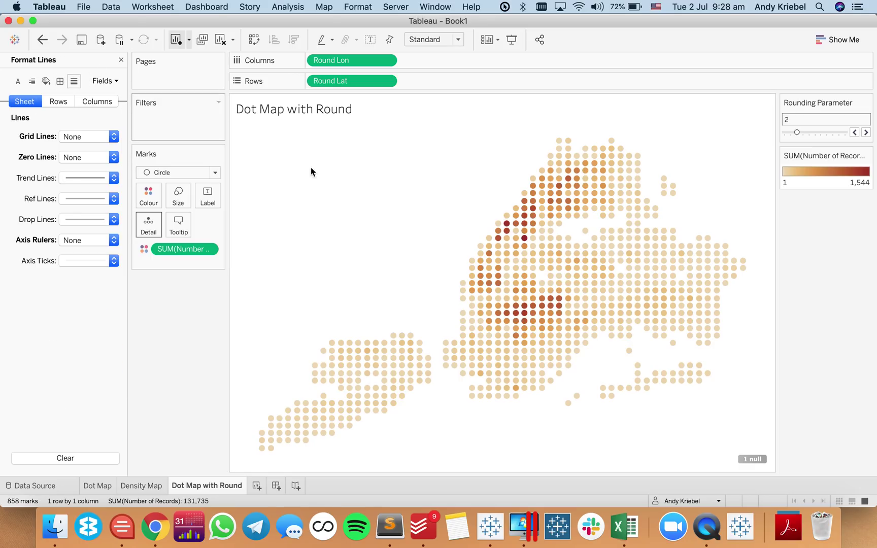
# Hide the null values indicator on the map and close the line formatting
pyautogui.rightClick(752, 458)
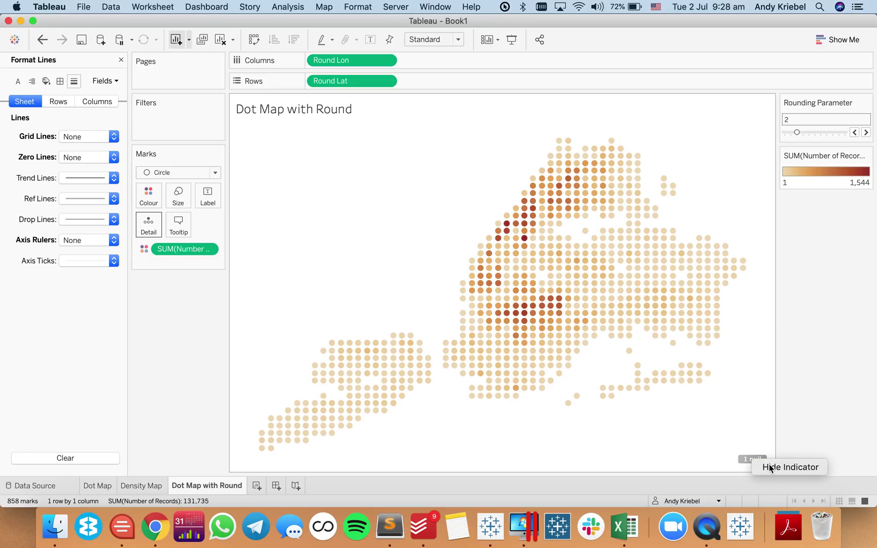
pyautogui.click(766, 467)
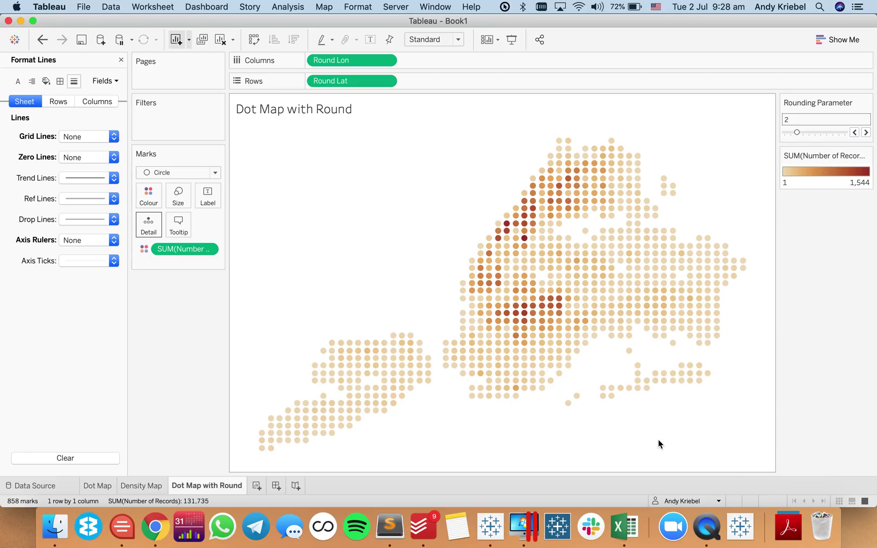
pyautogui.click(121, 59)
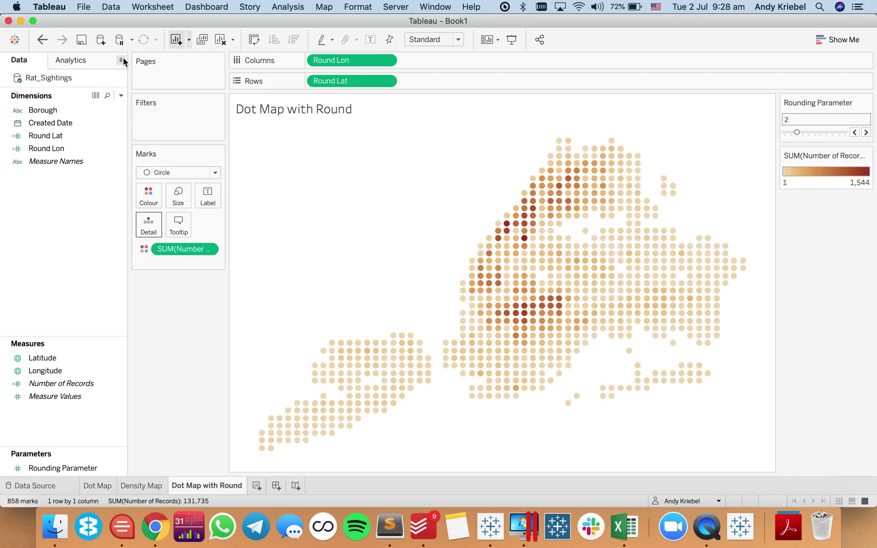
# Duplicate the Dot Map with Round sheet and change the copy's mark type to Square
pyautogui.rightClick(214, 492)
pyautogui.click(250, 376)
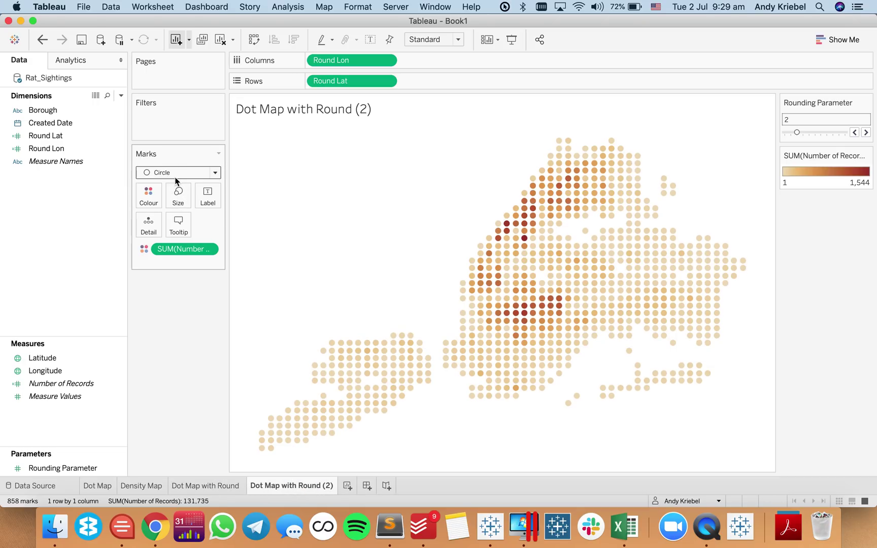
pyautogui.click(175, 182)
pyautogui.click(174, 243)
# Try adjusting the size of the square marks and undo the size changes
pyautogui.click(179, 202)
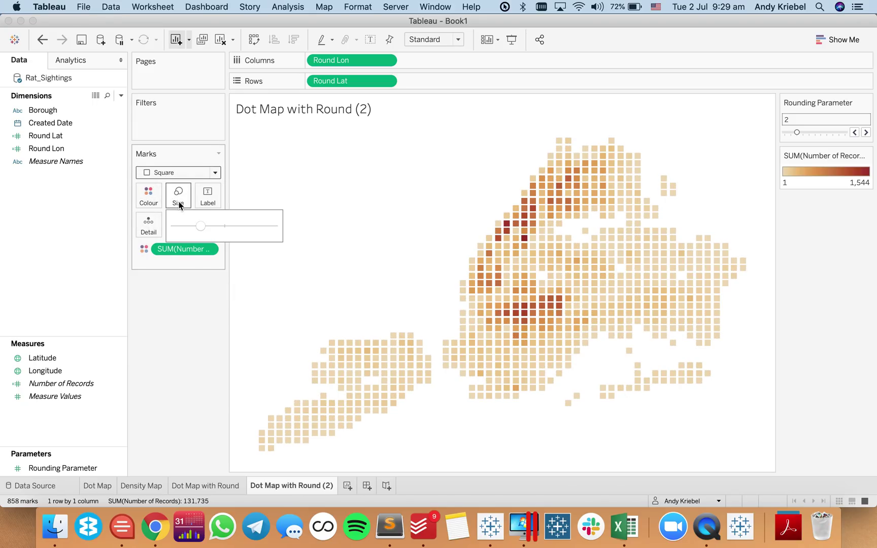
pyautogui.moveTo(200, 225); pyautogui.dragTo(202, 229)
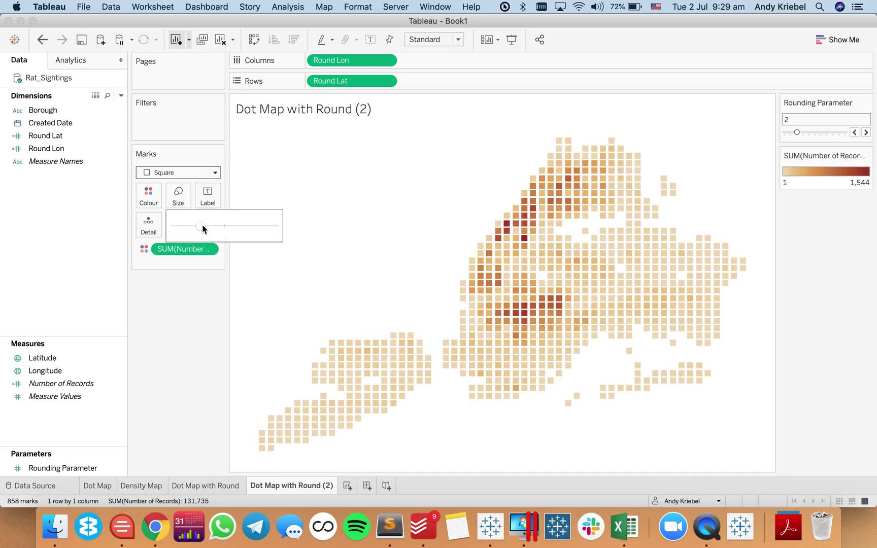
pyautogui.click(44, 41)
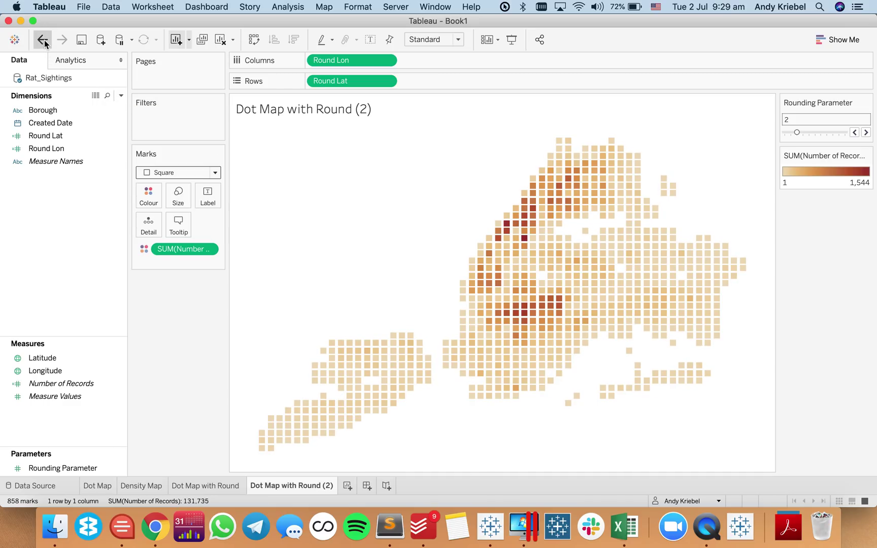
pyautogui.click(44, 41)
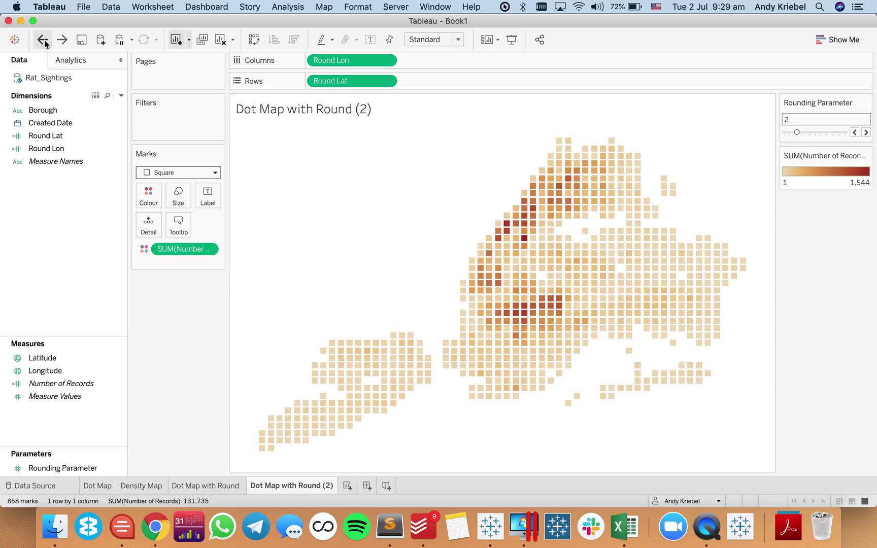
# Rename the duplicated sheet to "Square Map with Round" and compare it with the Dot Map with Round sheet
pyautogui.doubleClick(272, 488)
pyautogui.write('Square')
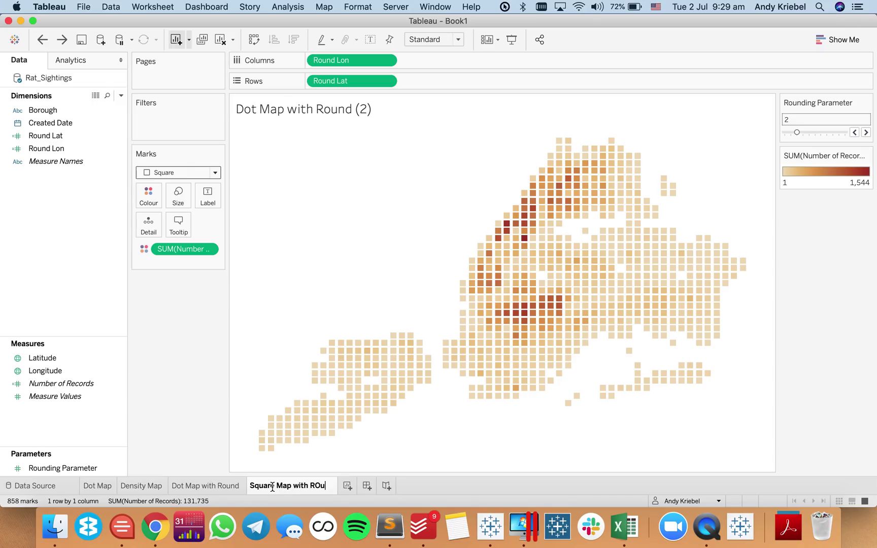
pyautogui.write('ound')
pyautogui.press('Return')
pyautogui.click(228, 487)
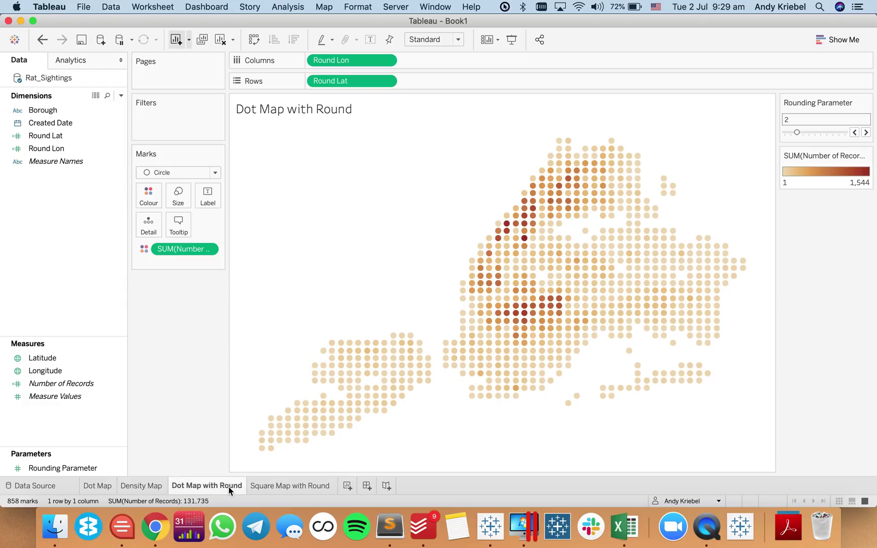
pyautogui.click(276, 491)
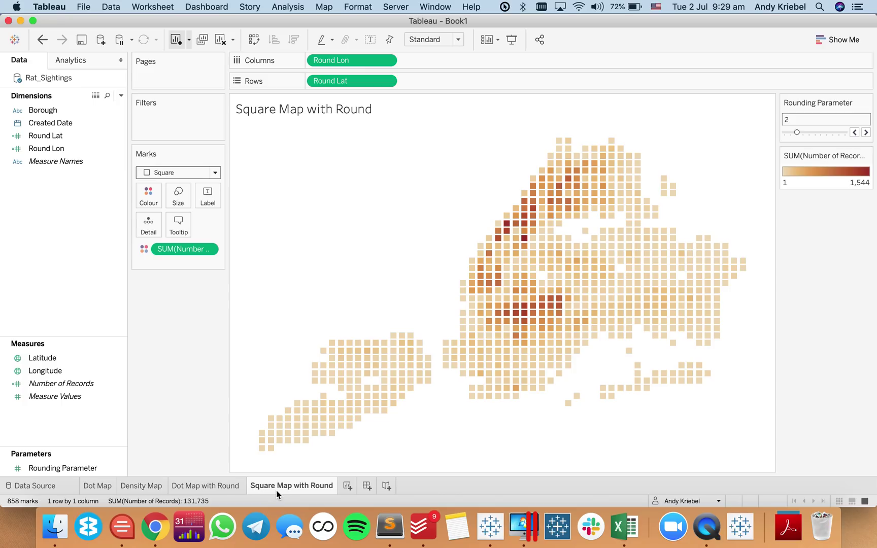
# Add a new worksheet and rename it "Hexbin Map"
pyautogui.click(347, 487)
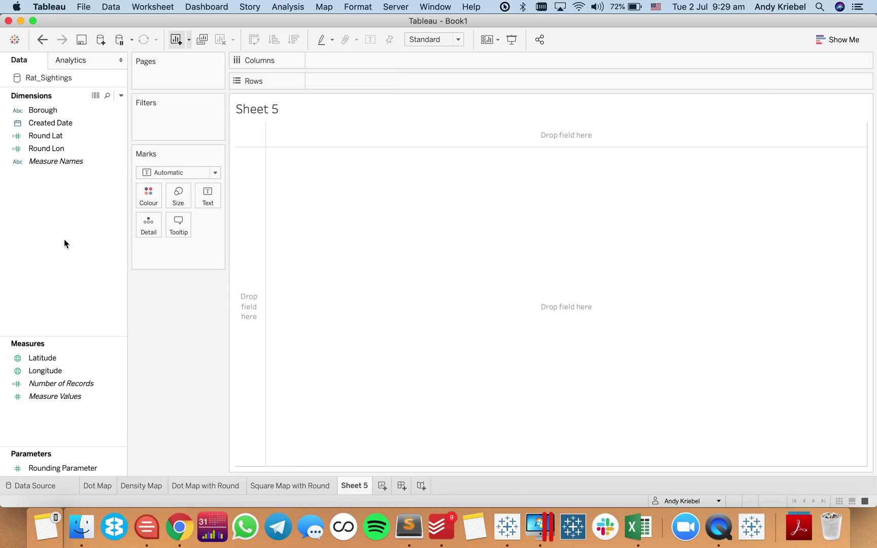
pyautogui.click(121, 96)
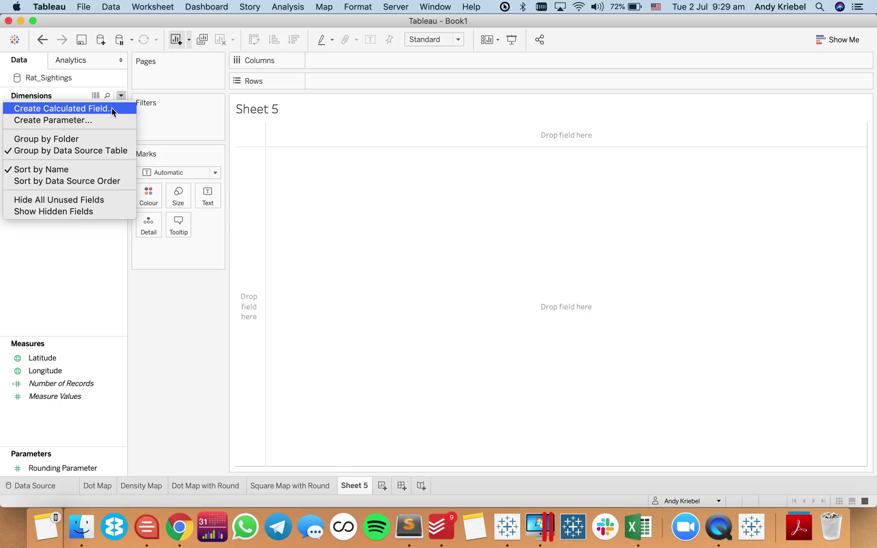
pyautogui.click(352, 488)
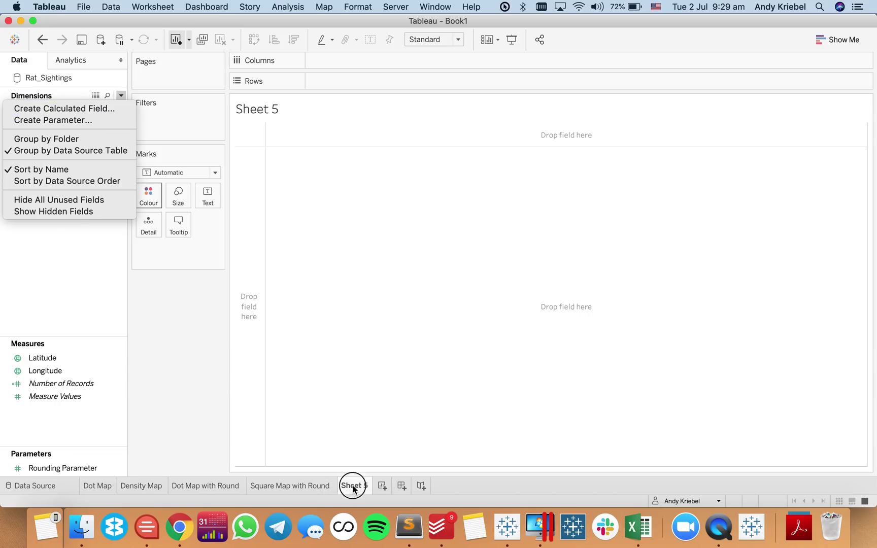
pyautogui.doubleClick(353, 486)
pyautogui.write('Hexbin Map')
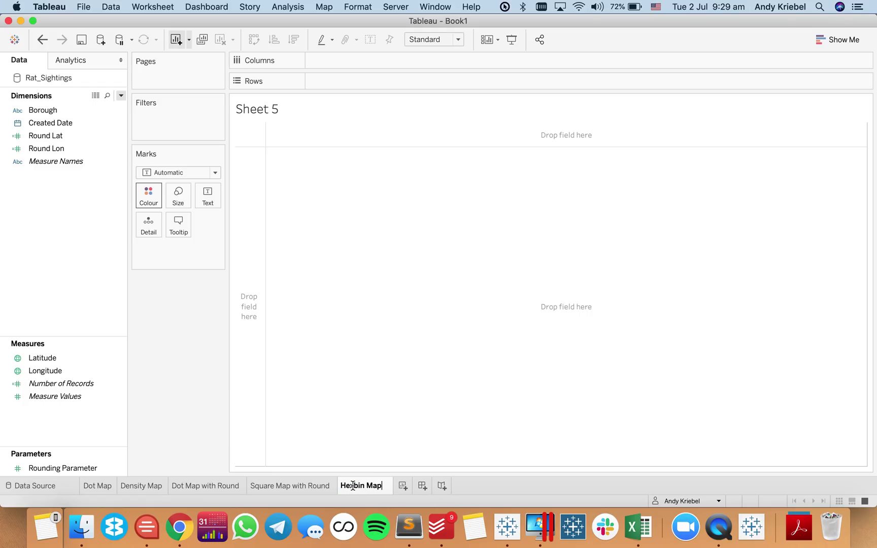
pyautogui.press('Return')
# Start a new calculated field named "HexLat" and search the function reference for "hex"
pyautogui.rightClick(62, 237)
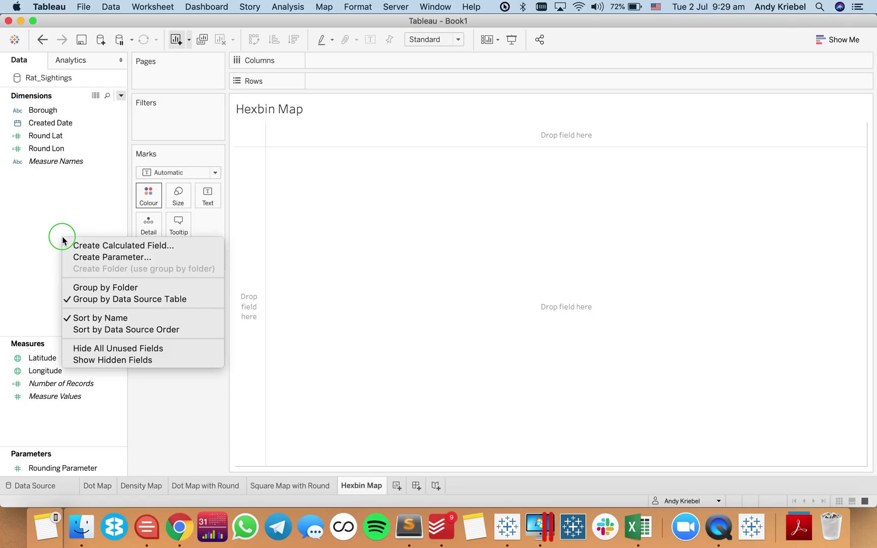
pyautogui.click(84, 247)
pyautogui.write('Hex')
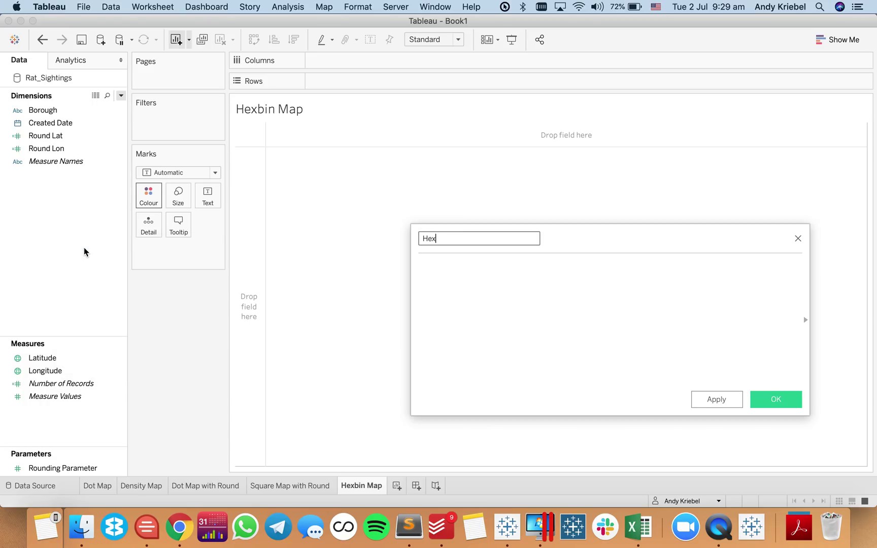
pyautogui.write('XLat')
pyautogui.click(549, 347)
pyautogui.moveTo(609, 240); pyautogui.dragTo(467, 238)
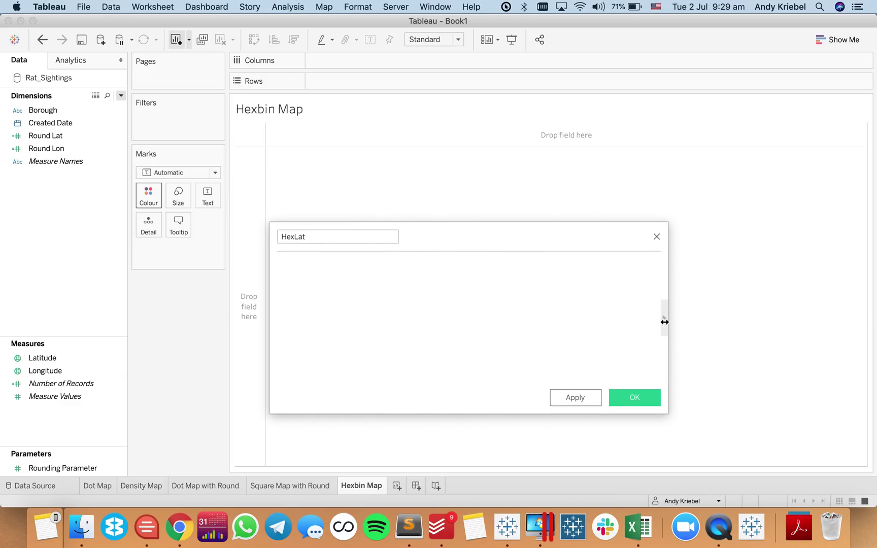
pyautogui.click(664, 321)
pyautogui.moveTo(591, 238); pyautogui.dragTo(463, 235)
pyautogui.click(565, 252)
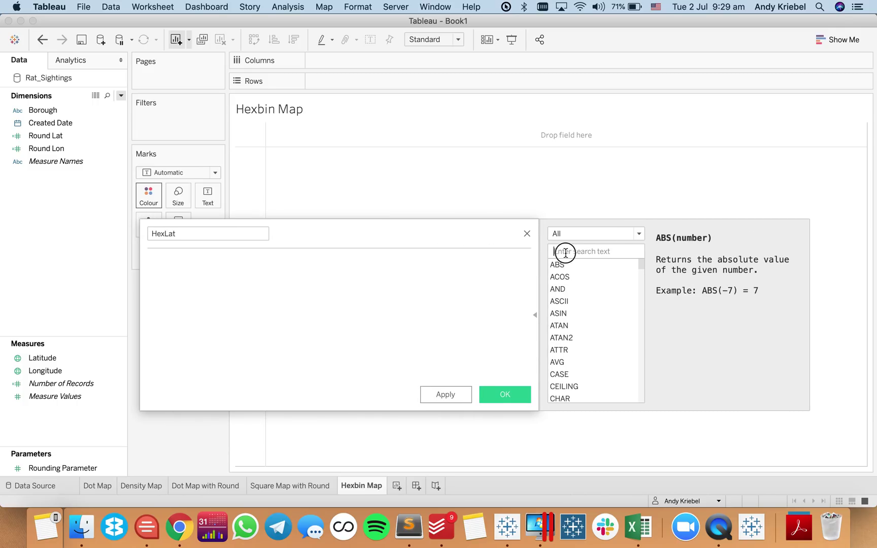
pyautogui.write('hex')
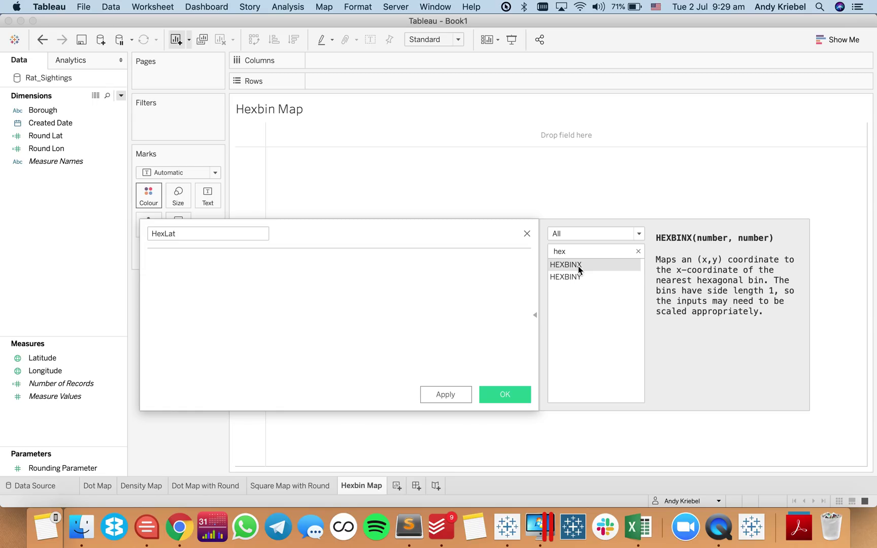
# Enter the HexLat formula HEXBINX([Longitude],[Latitude]) and save the calculated field
pyautogui.click(315, 312)
pyautogui.write('hex')
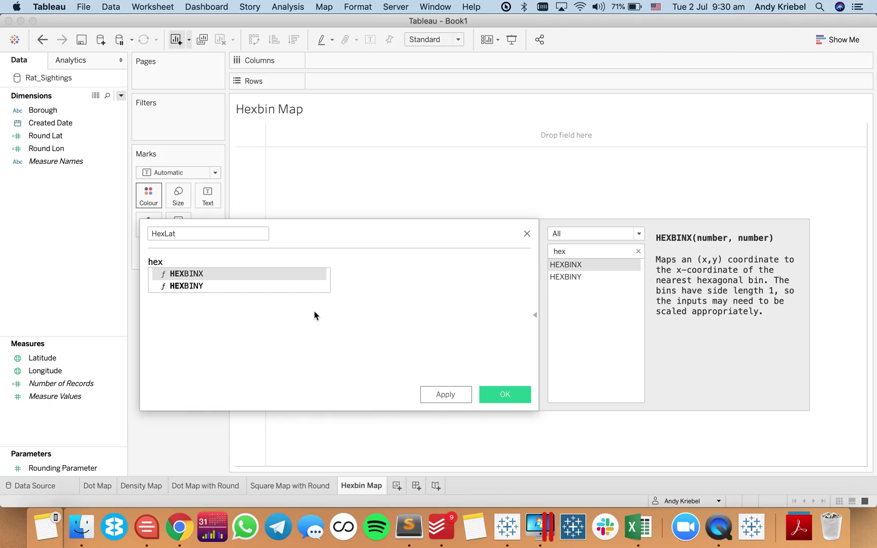
pyautogui.press('Return')
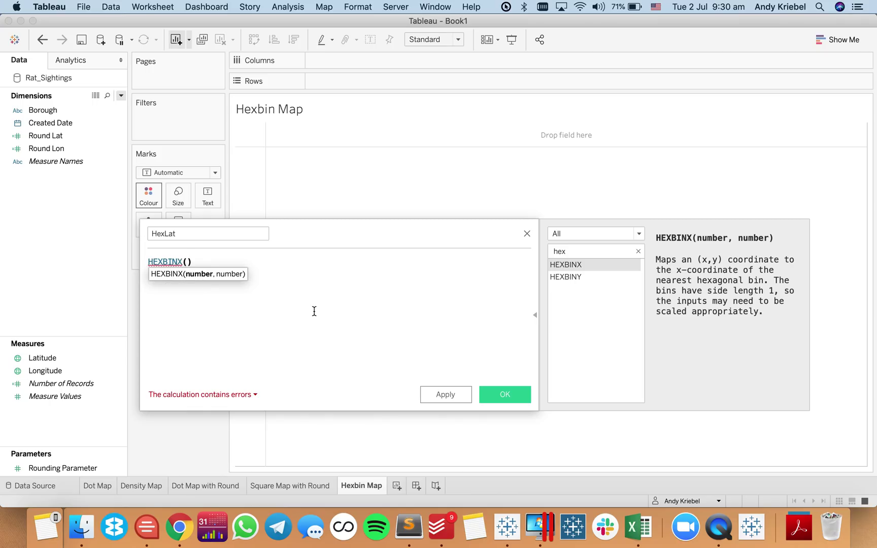
pyautogui.write('lon')
pyautogui.press('Return')
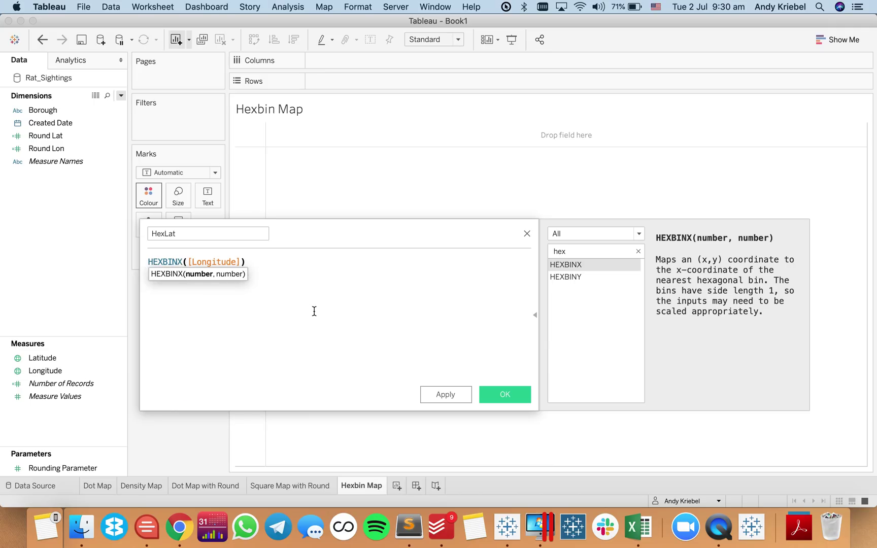
pyautogui.write(',la')
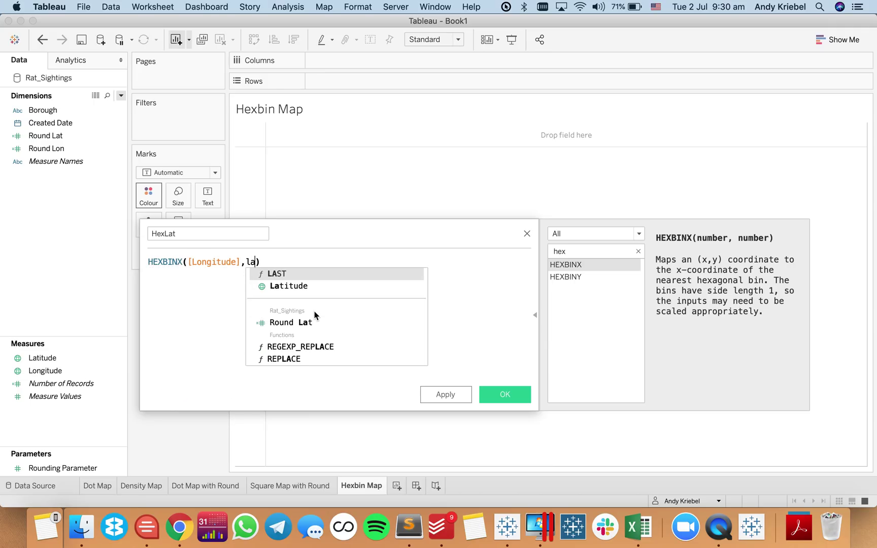
pyautogui.press('Return')
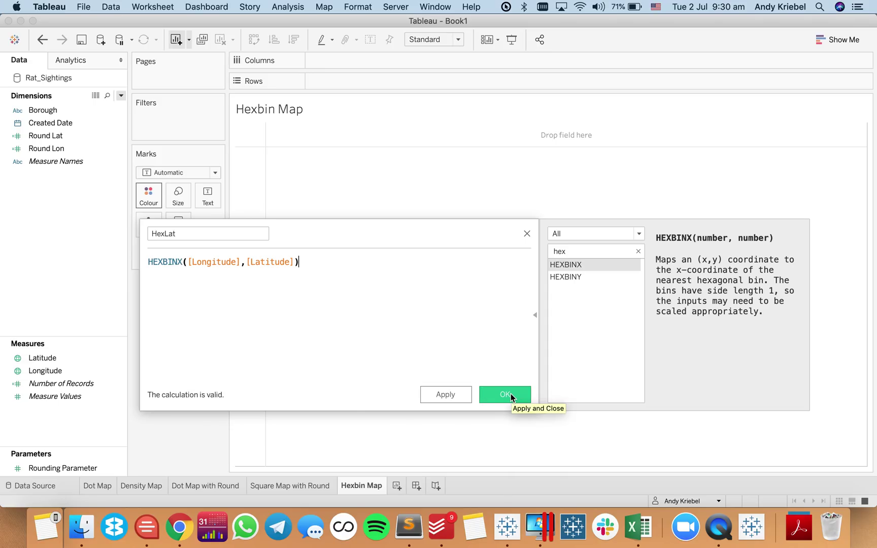
pyautogui.click(511, 393)
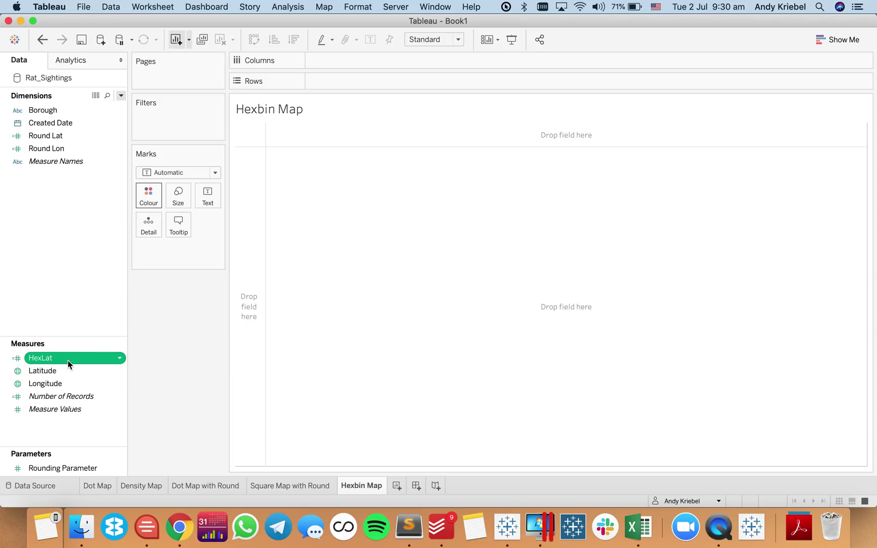
# Turn HexLat into a continuous dimension and duplicate the field
pyautogui.moveTo(69, 363); pyautogui.dragTo(65, 167)
pyautogui.rightClick(65, 137)
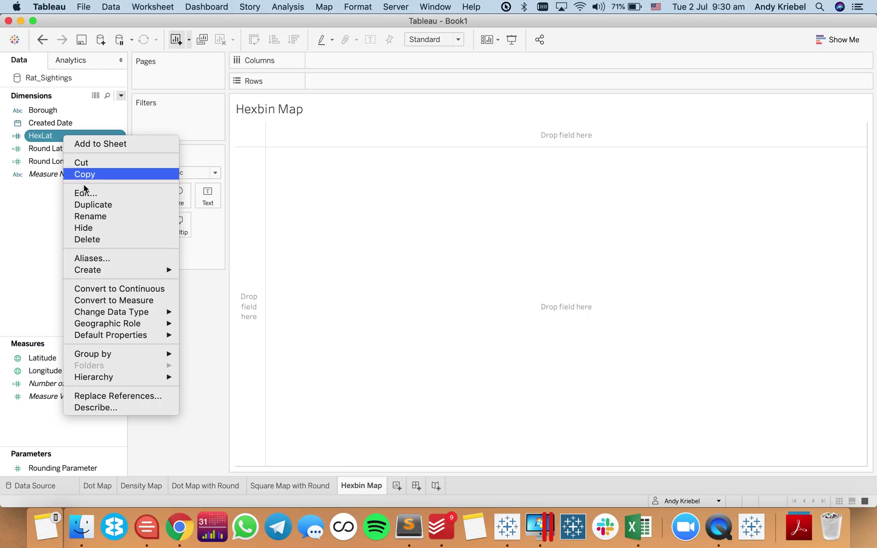
pyautogui.click(91, 288)
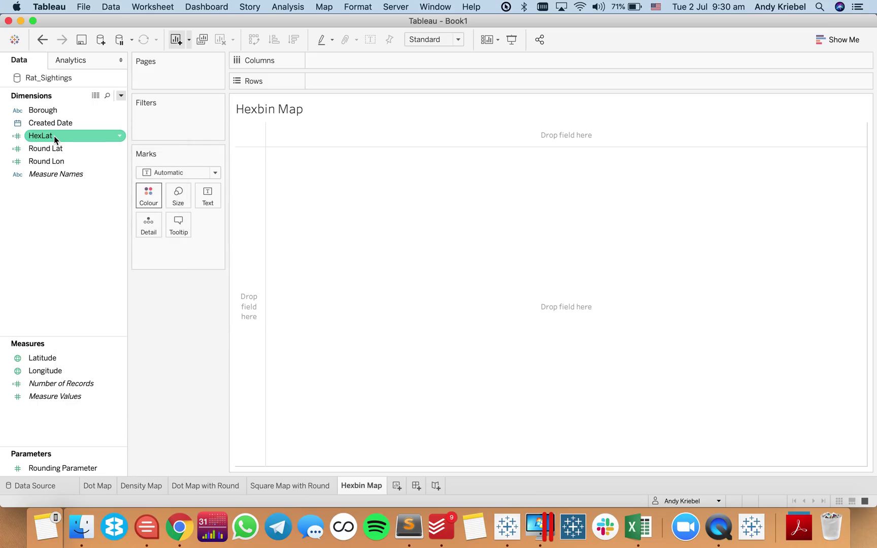
pyautogui.rightClick(54, 136)
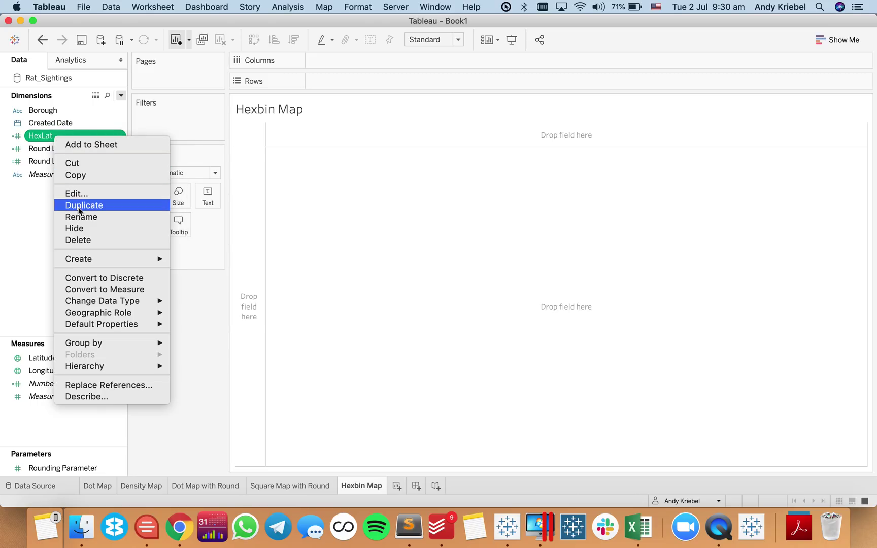
pyautogui.click(78, 205)
# Rename the original HexLat calculated field to "HexX", keeping its HEXBINX formula
pyautogui.click(53, 135)
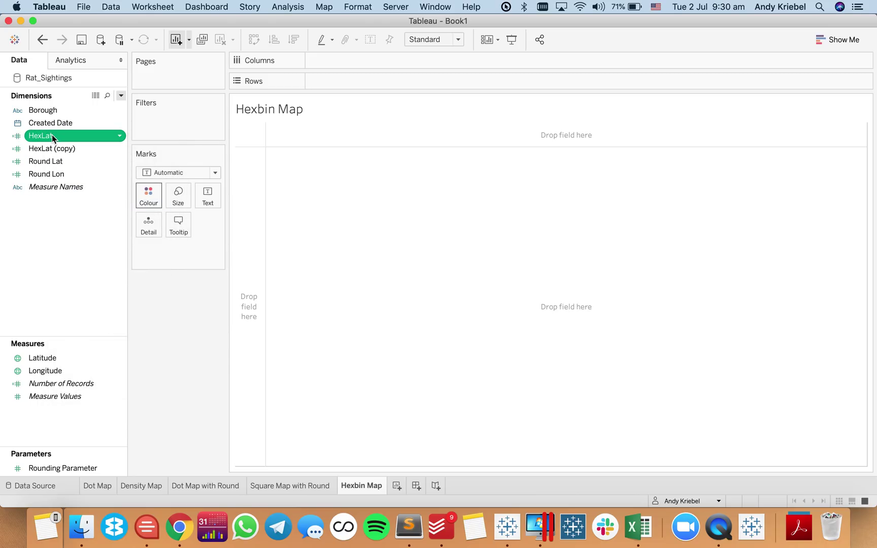
pyautogui.rightClick(53, 136)
pyautogui.click(71, 193)
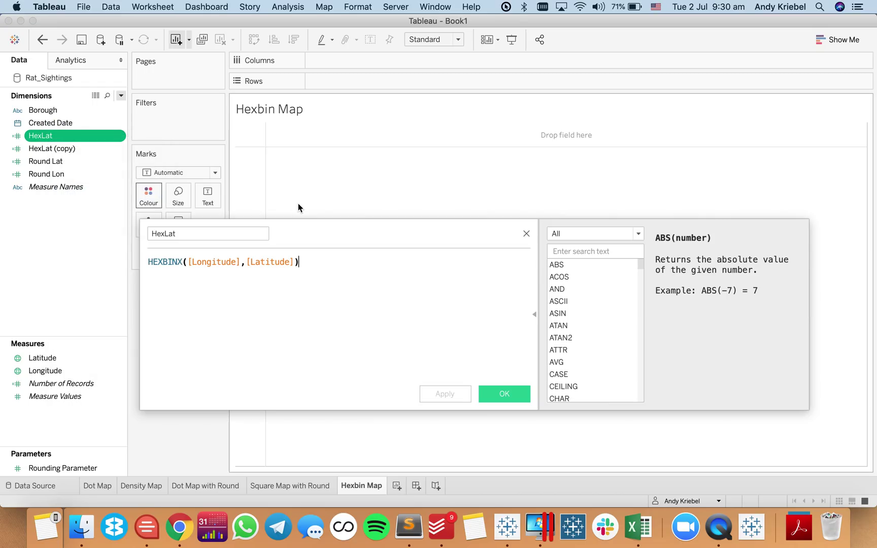
pyautogui.moveTo(167, 235); pyautogui.dragTo(182, 234)
pyautogui.write('a')
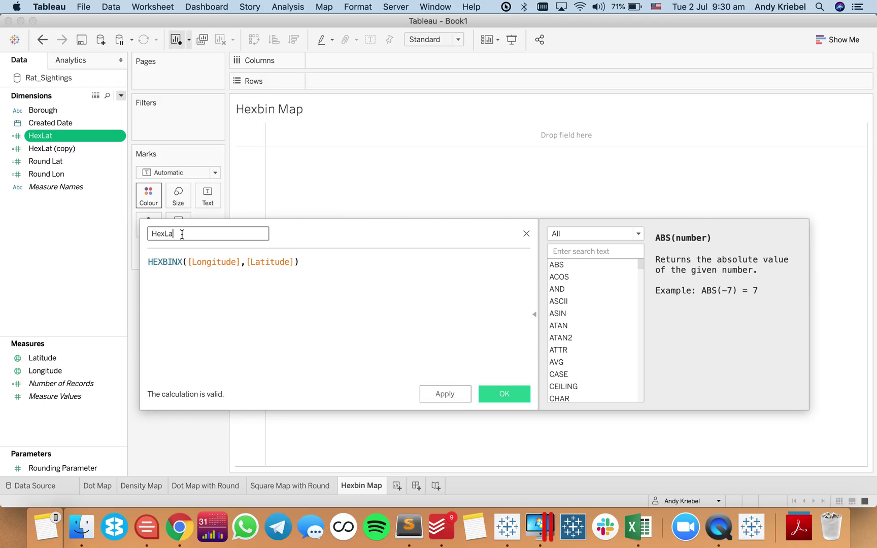
pyautogui.write('X')
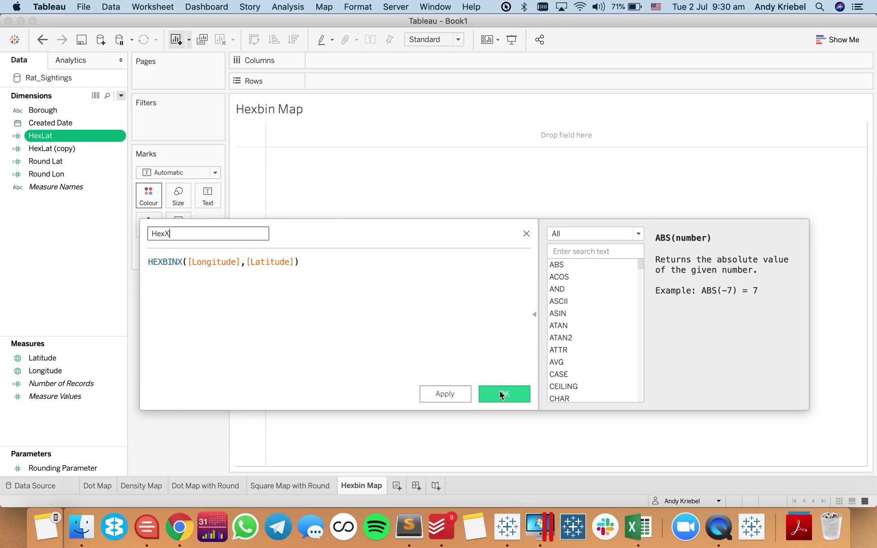
pyautogui.click(500, 394)
# Rename the duplicated calculated field "HexY" and change its function to HEXBINY
pyautogui.click(47, 136)
pyautogui.rightClick(47, 136)
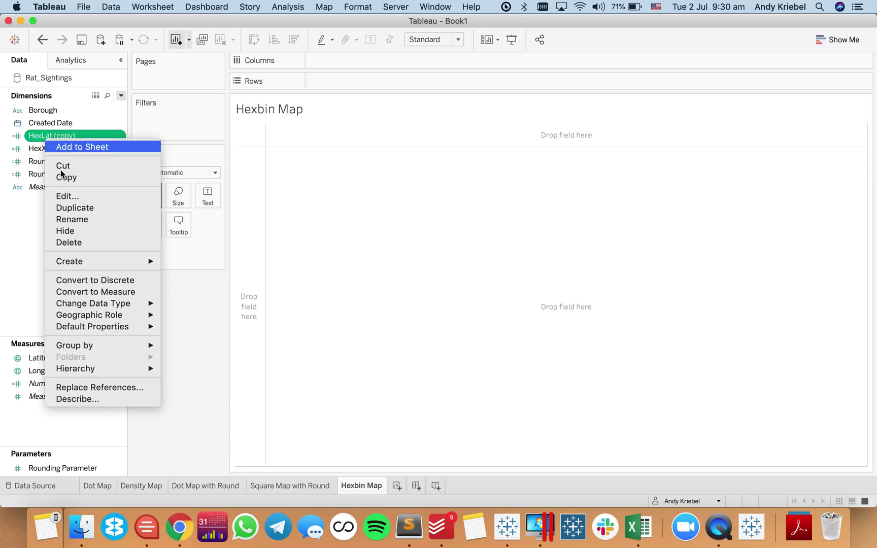
pyautogui.click(69, 197)
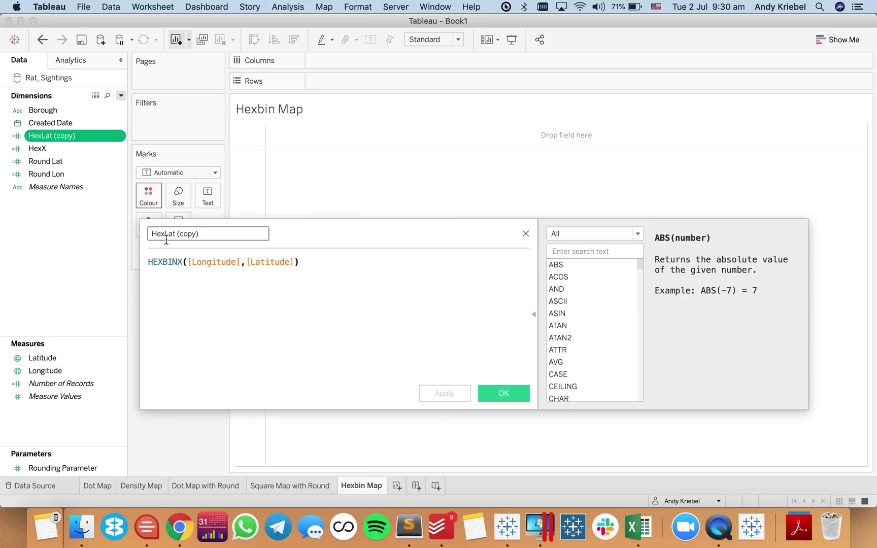
pyautogui.moveTo(162, 235); pyautogui.dragTo(257, 228)
pyautogui.write('HexY')
pyautogui.click(183, 262)
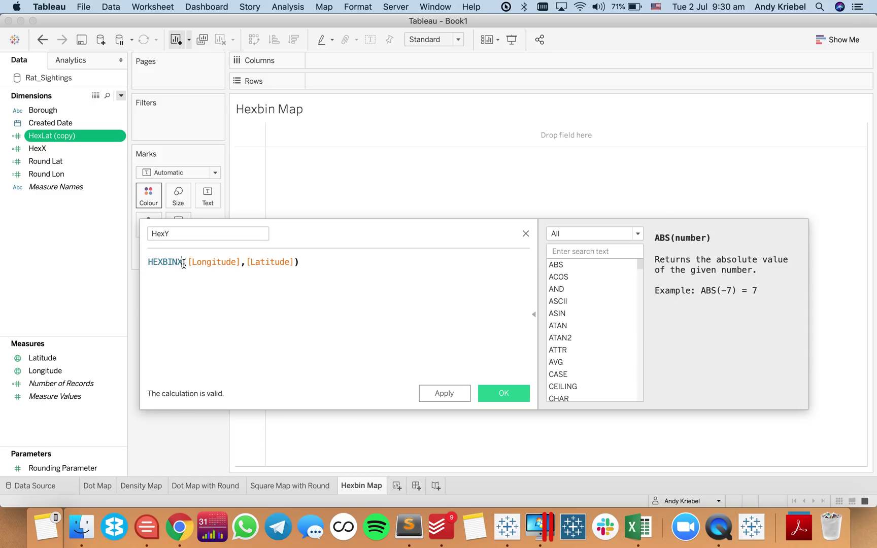
pyautogui.press('BackSpace')
pyautogui.write('Y')
pyautogui.click(221, 334)
pyautogui.click(510, 393)
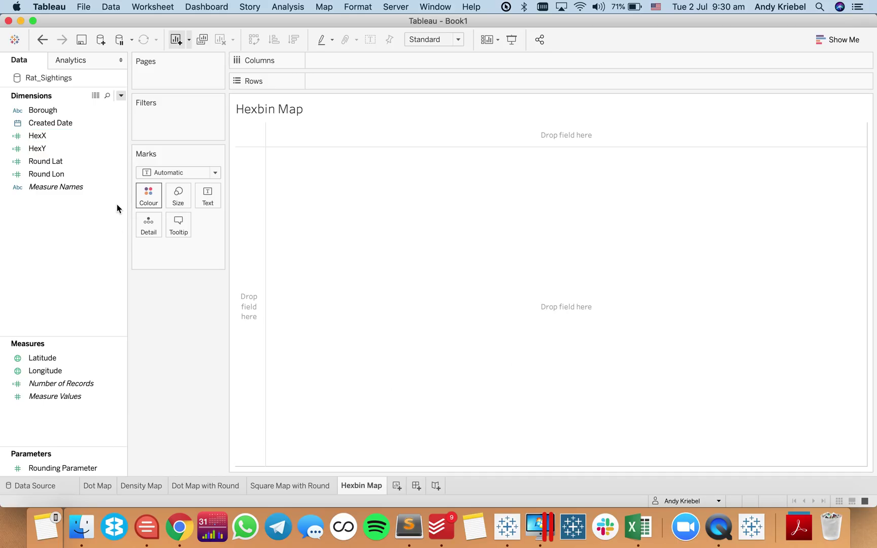
# Plot HexX on the columns and HexY on the rows of the Hexbin Map sheet
pyautogui.doubleClick(55, 136)
pyautogui.moveTo(58, 152)
pyautogui.mouseDown()
pyautogui.moveTo(188, 131)
pyautogui.moveTo(61, 147)
pyautogui.moveTo(314, 99)
pyautogui.moveTo(353, 83)
pyautogui.mouseUp()
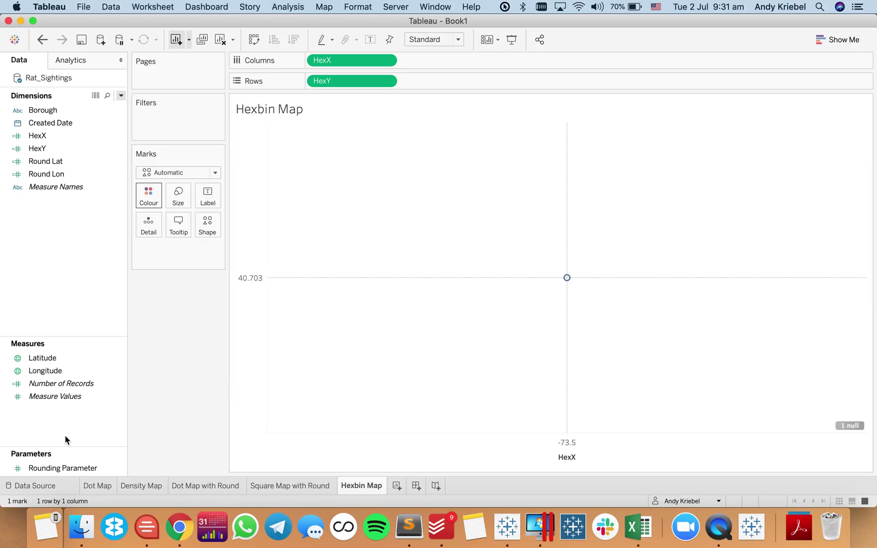
pyautogui.click(62, 467)
pyautogui.click(62, 416)
# Create a float parameter named "HexBin Parameter" with a current value of 1 and all values allowed
pyautogui.rightClick(46, 248)
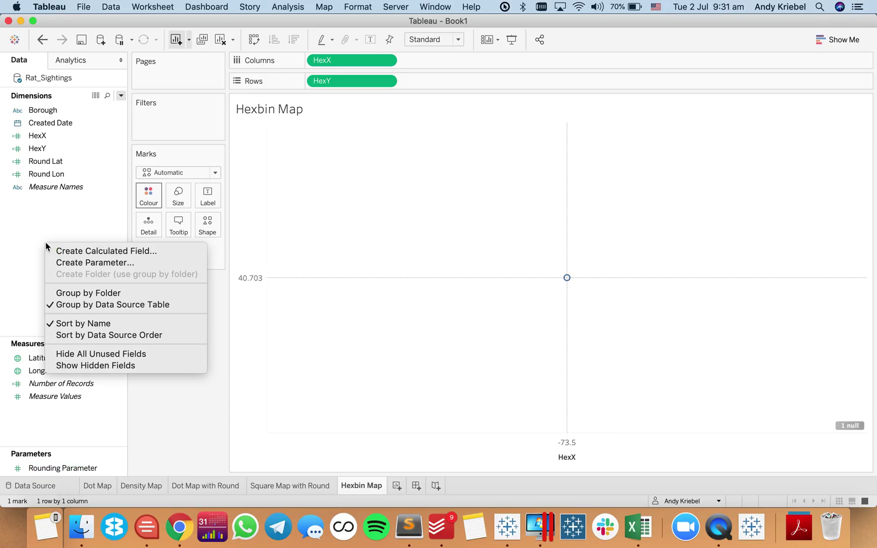
pyautogui.click(79, 262)
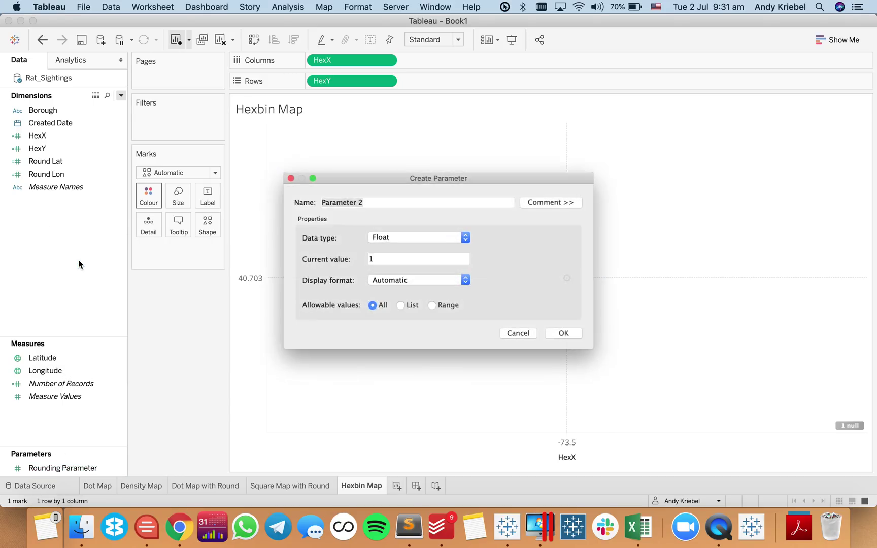
pyautogui.write('HexBin Parameter')
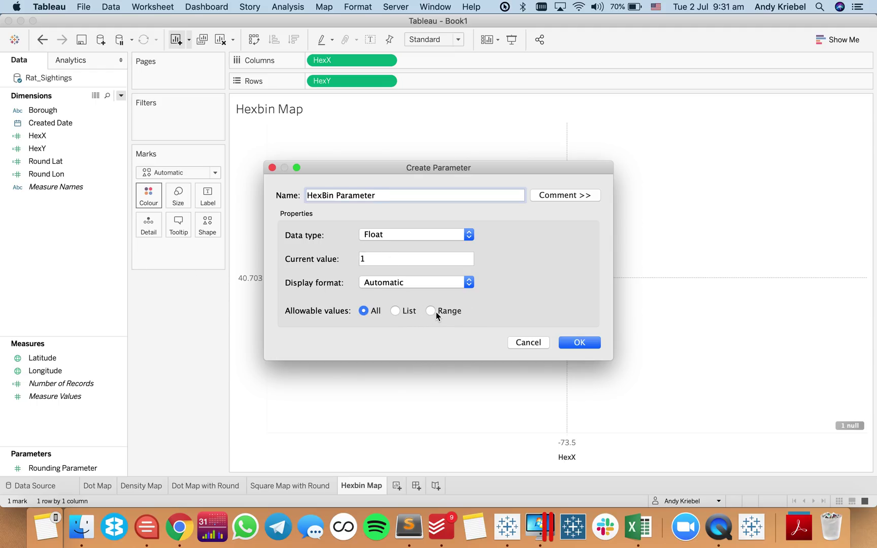
pyautogui.click(579, 343)
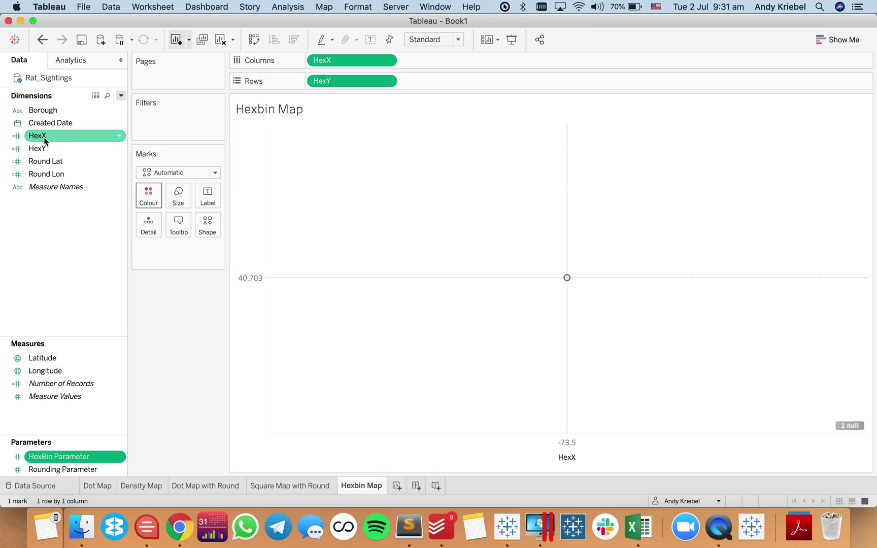
# Edit the HexX formula to multiply both Longitude and Latitude by HexBin Parameter inside HEXBINX
pyautogui.rightClick(44, 135)
pyautogui.click(67, 207)
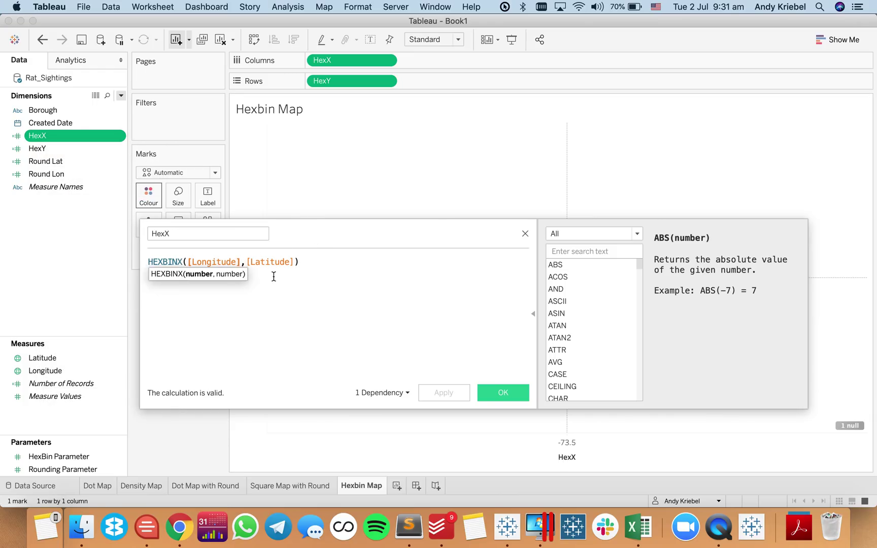
pyautogui.write('*')
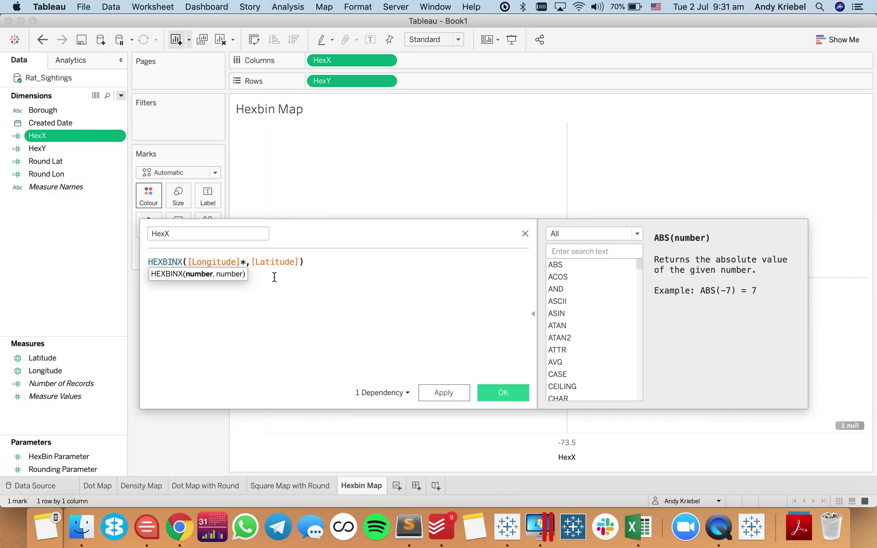
pyautogui.write('pa')
pyautogui.press('Down')
pyautogui.press('Down')
pyautogui.press('Down')
pyautogui.press('Down')
pyautogui.press('Return')
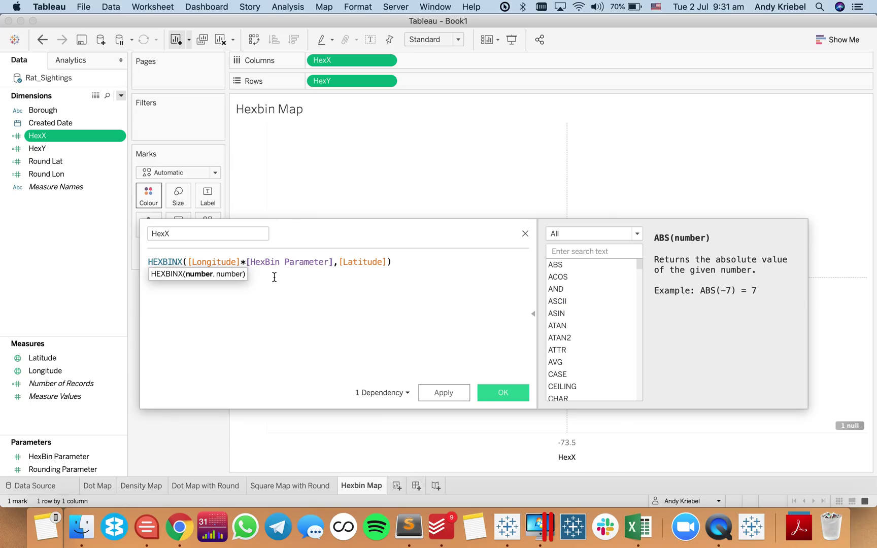
pyautogui.click(387, 262)
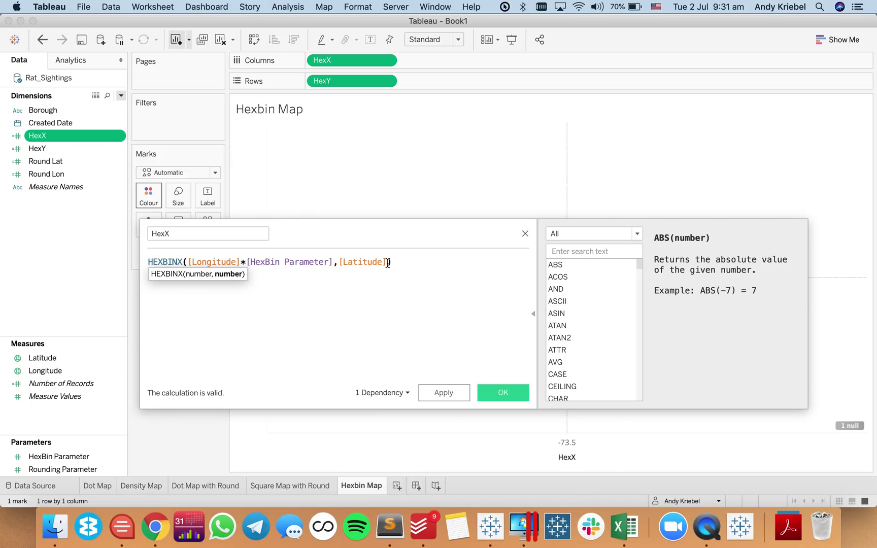
pyautogui.write('*[ara')
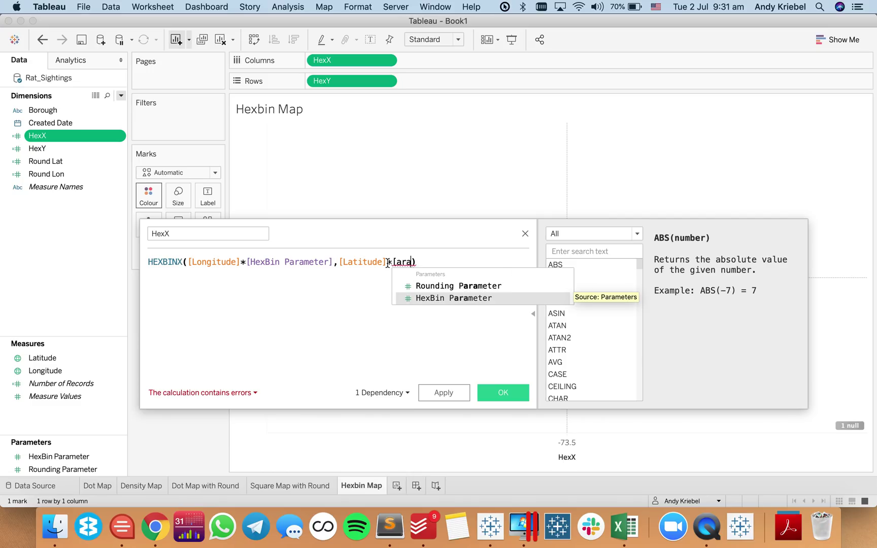
pyautogui.press('Return')
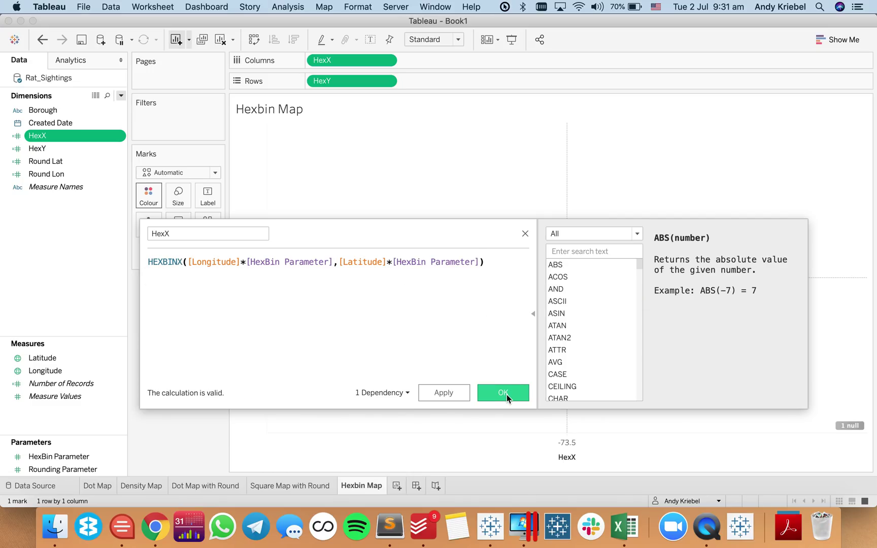
pyautogui.click(507, 393)
# Edit the HexY formula to multiply both Longitude and Latitude by HexBin Parameter inside HEXBINY
pyautogui.click(55, 150)
pyautogui.rightClick(54, 151)
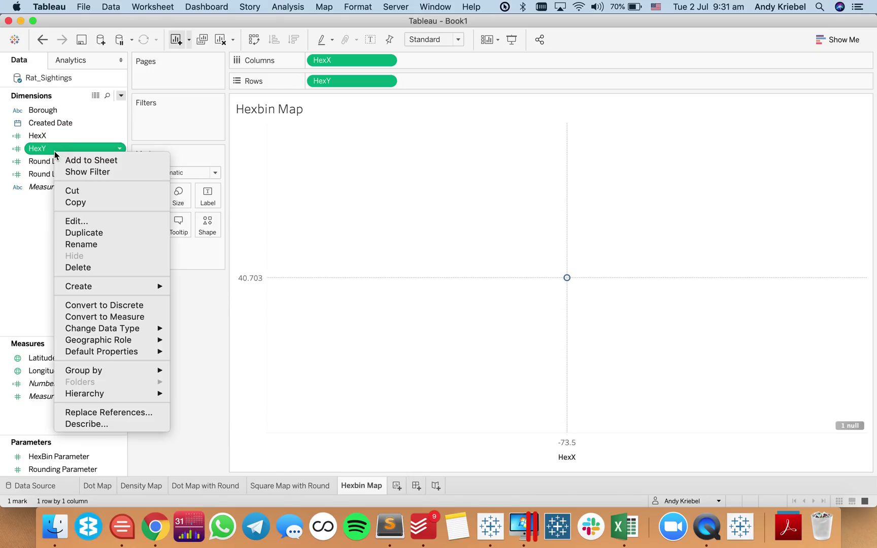
pyautogui.click(73, 221)
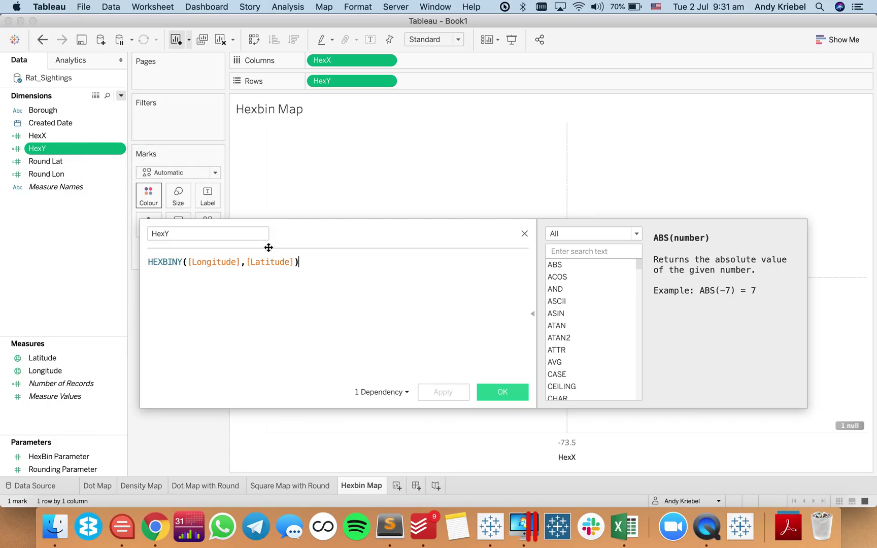
pyautogui.click(242, 262)
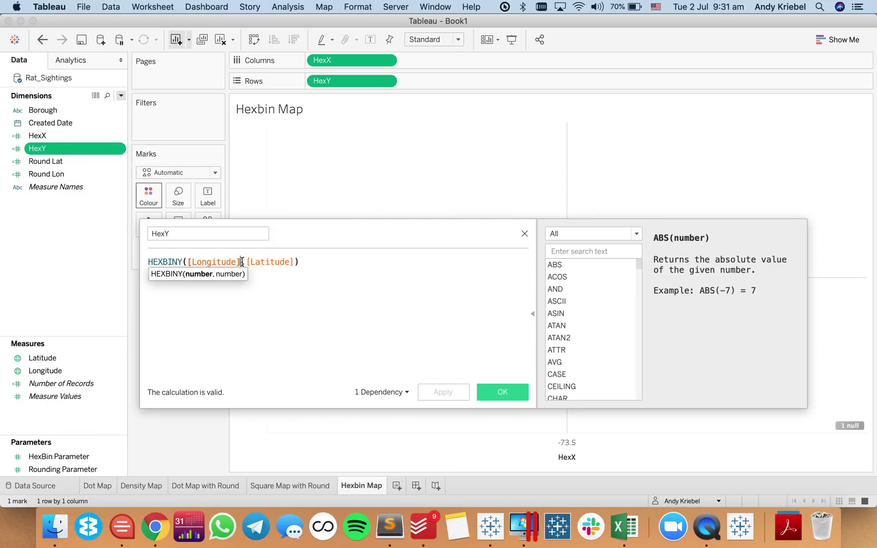
pyautogui.write('para,')
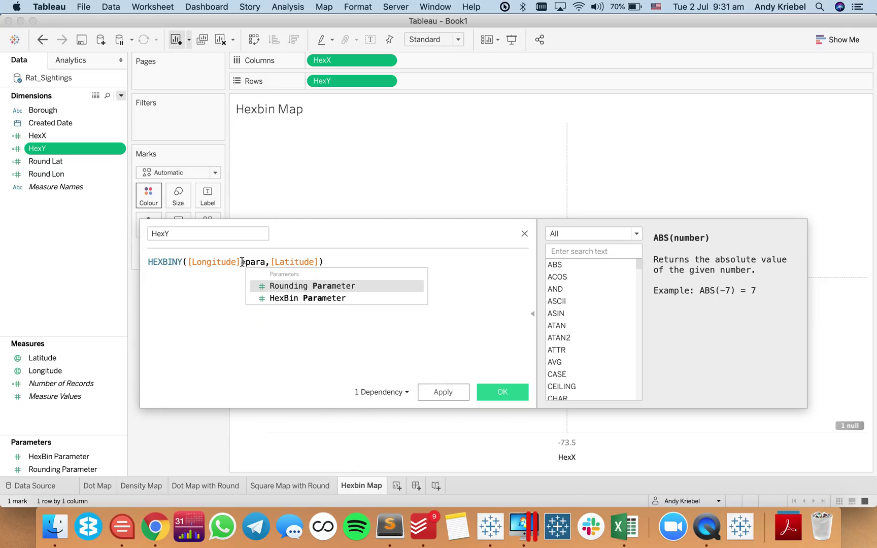
pyautogui.press('Return')
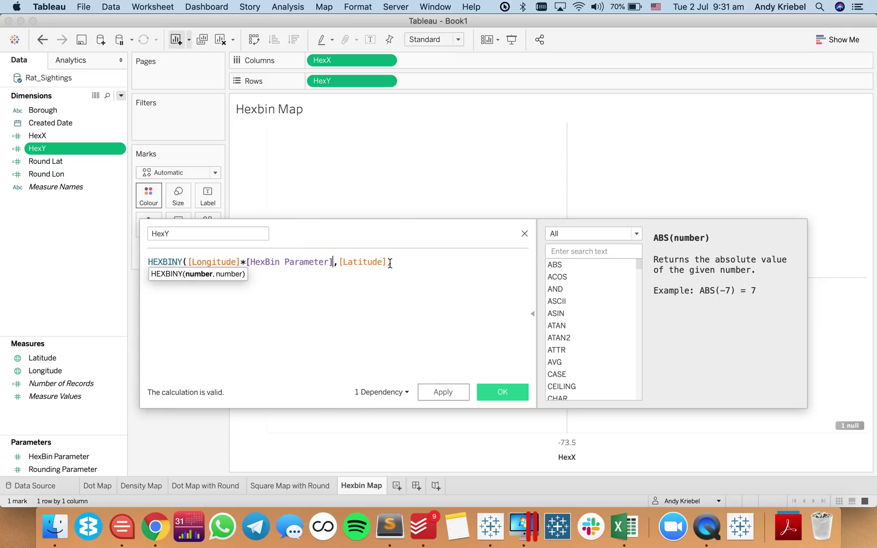
pyautogui.click(388, 261)
pyautogui.write('*par')
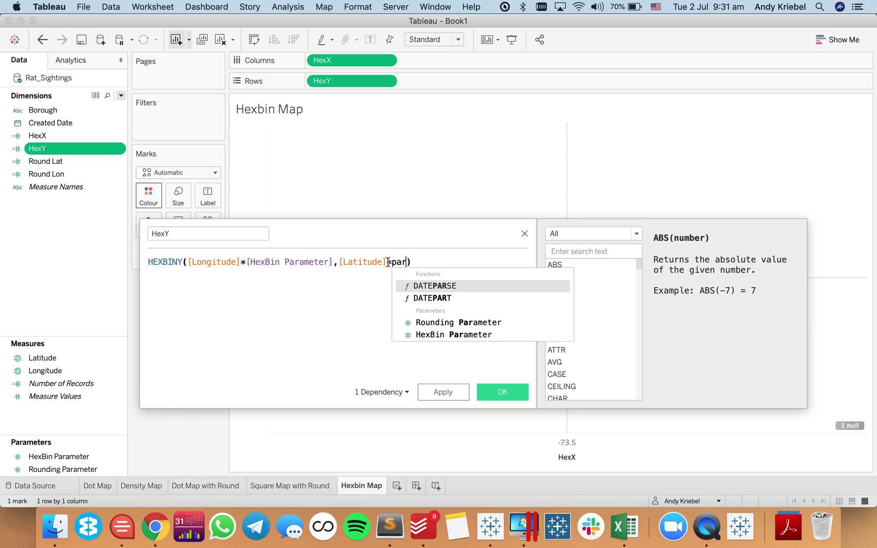
pyautogui.press('Down')
pyautogui.press('Down')
pyautogui.press('Return')
pyautogui.click(502, 387)
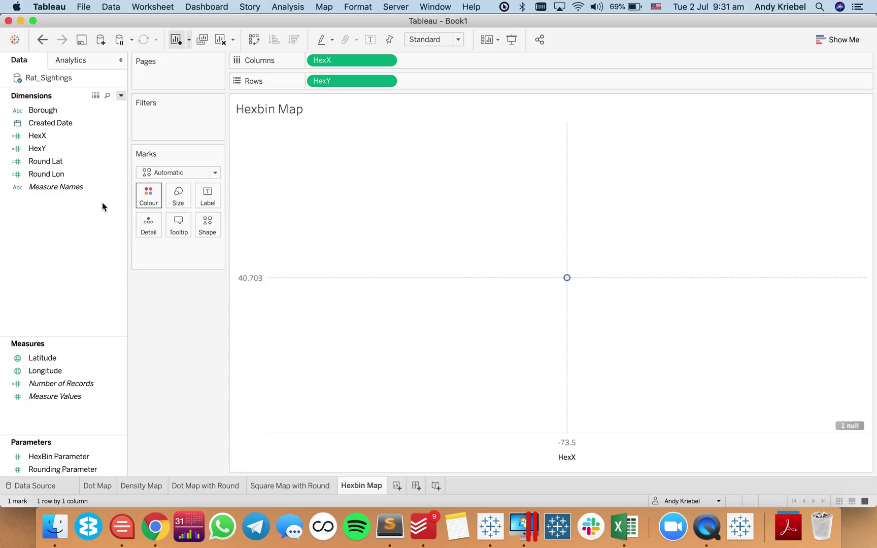
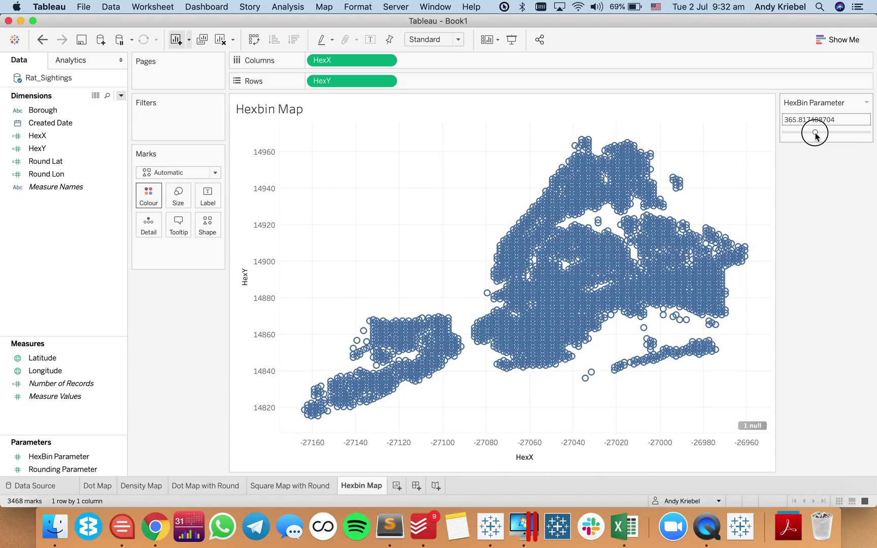
# Display the Hexbin Map marks as smaller filled circles coloured by Number of Records
pyautogui.click(176, 202)
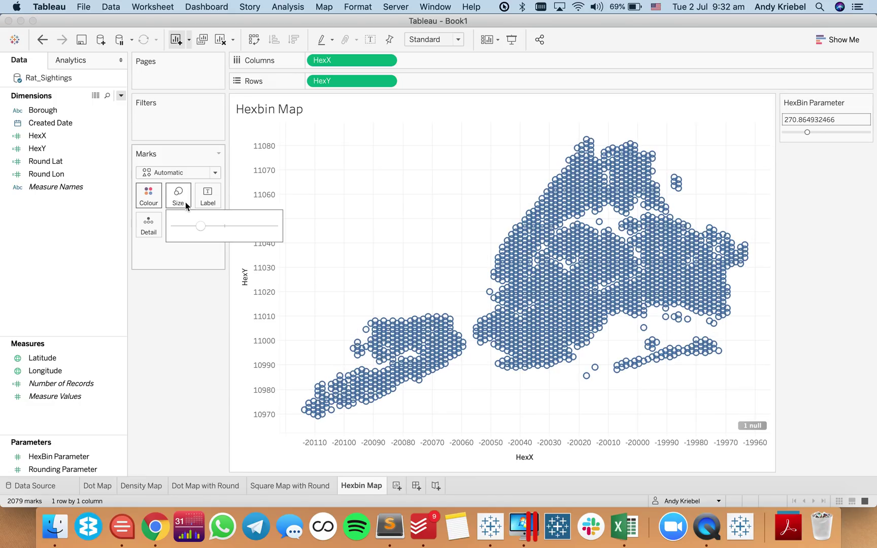
pyautogui.moveTo(201, 230); pyautogui.dragTo(194, 229)
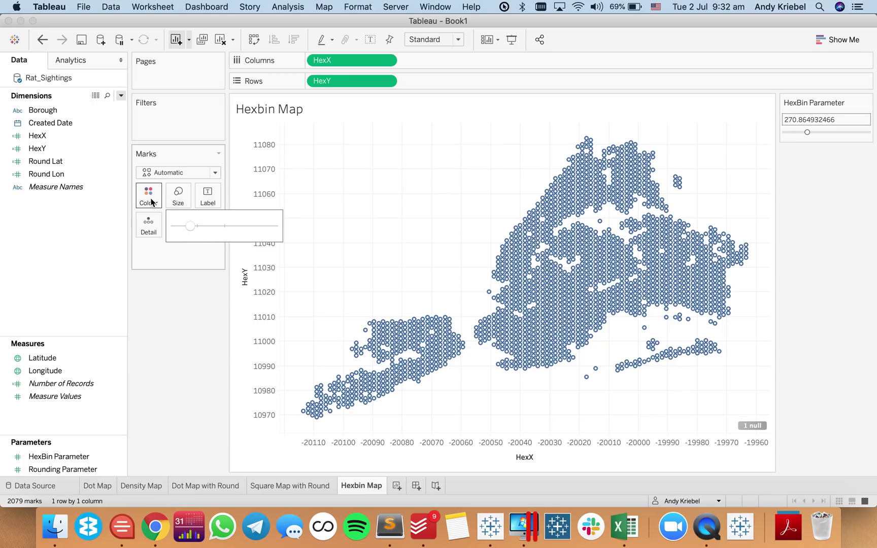
pyautogui.click(175, 174)
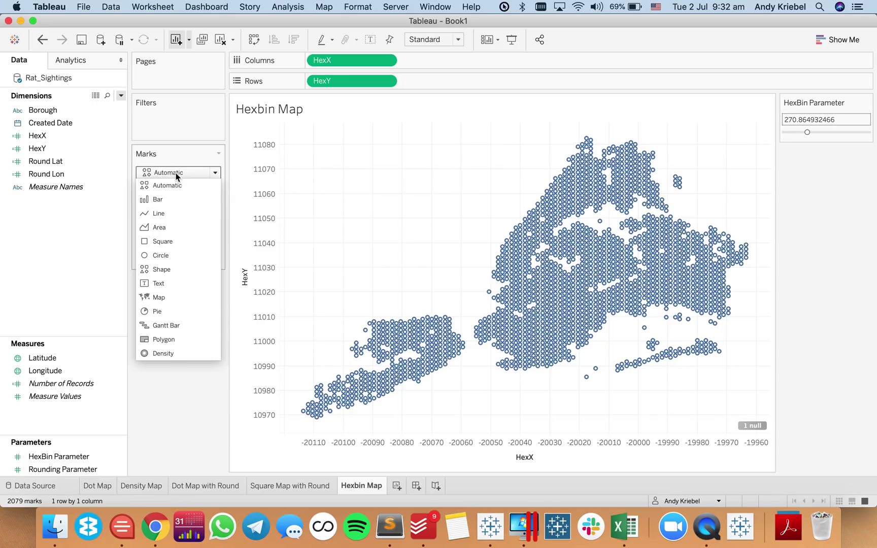
pyautogui.click(167, 255)
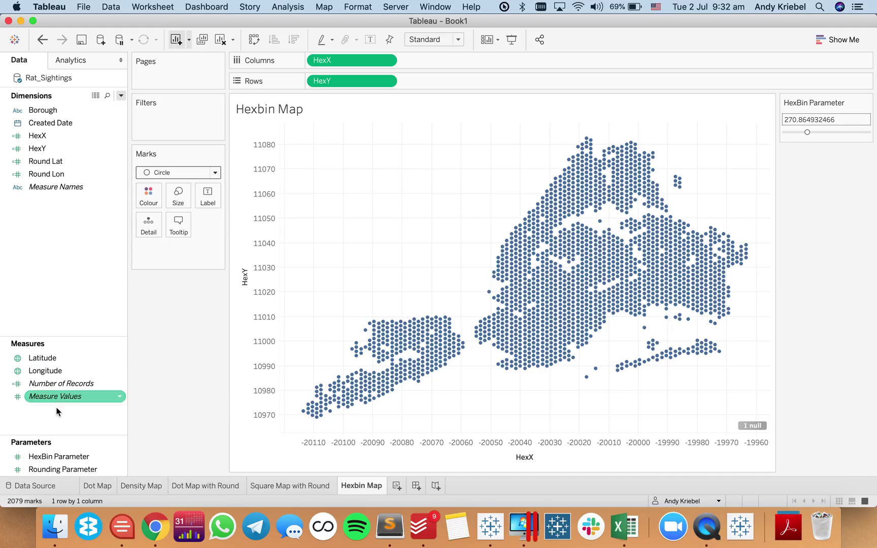
pyautogui.moveTo(58, 389); pyautogui.dragTo(148, 194)
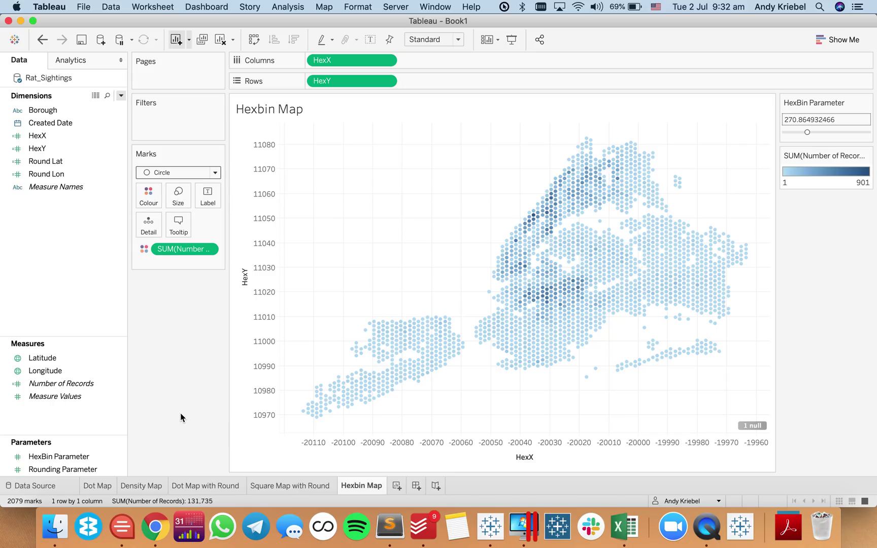
# Adjust the HexBin Parameter to about 175.9, comparing the Hexbin Map with the Dot Map with Round sheet
pyautogui.click(228, 489)
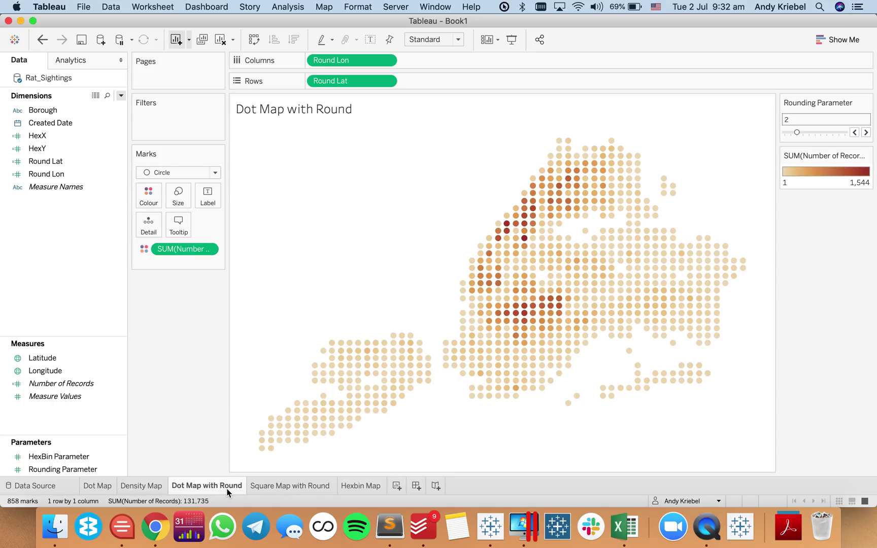
pyautogui.click(367, 489)
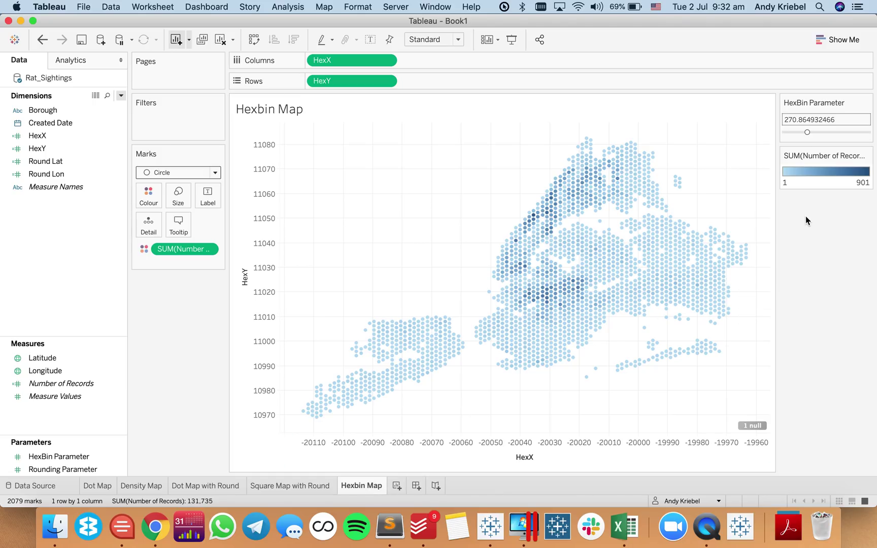
pyautogui.moveTo(808, 133); pyautogui.dragTo(796, 134)
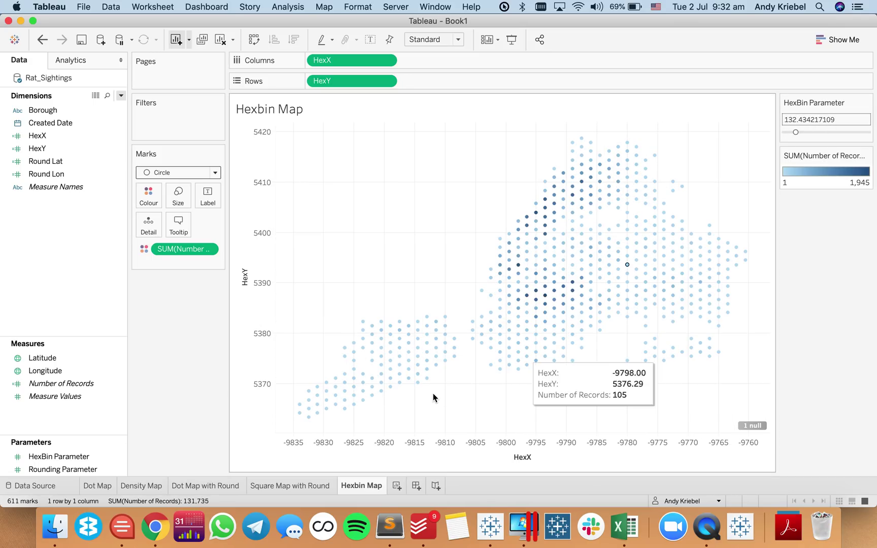
pyautogui.click(218, 487)
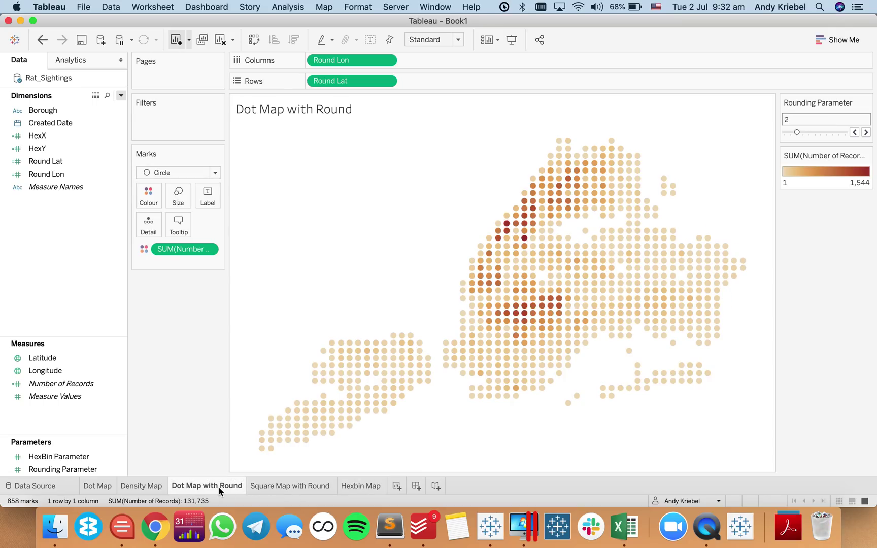
pyautogui.click(360, 488)
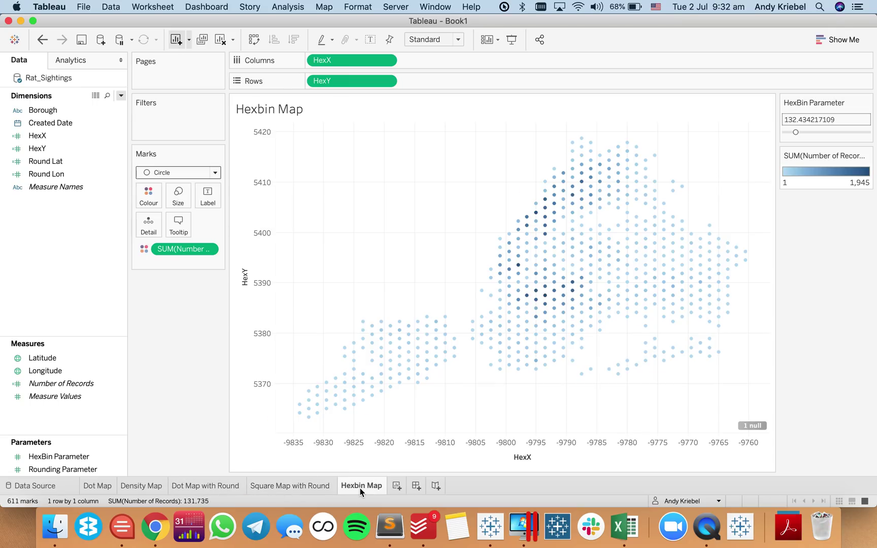
pyautogui.click(797, 132)
pyautogui.moveTo(796, 133); pyautogui.dragTo(799, 134)
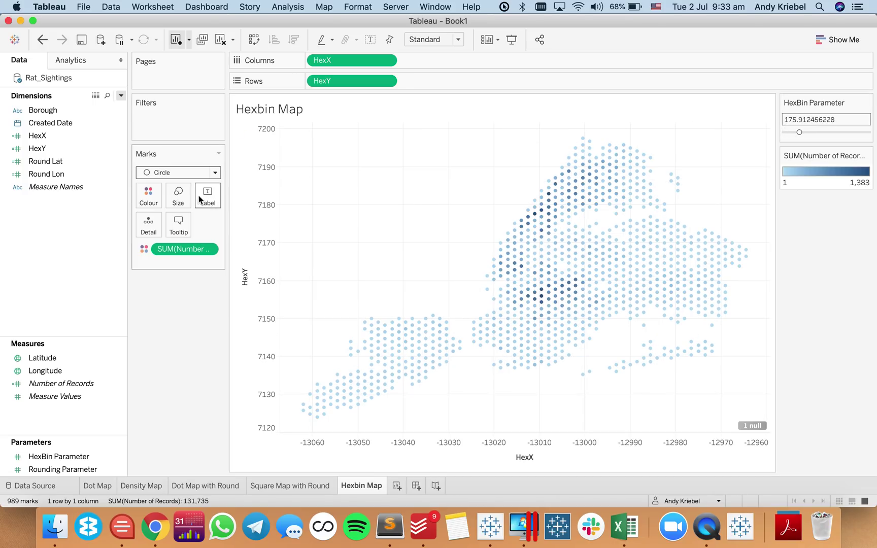
# Enlarge the hexbin circles until neighbouring ones nearly touch and apply the Brown palette to Number of Records
pyautogui.click(178, 195)
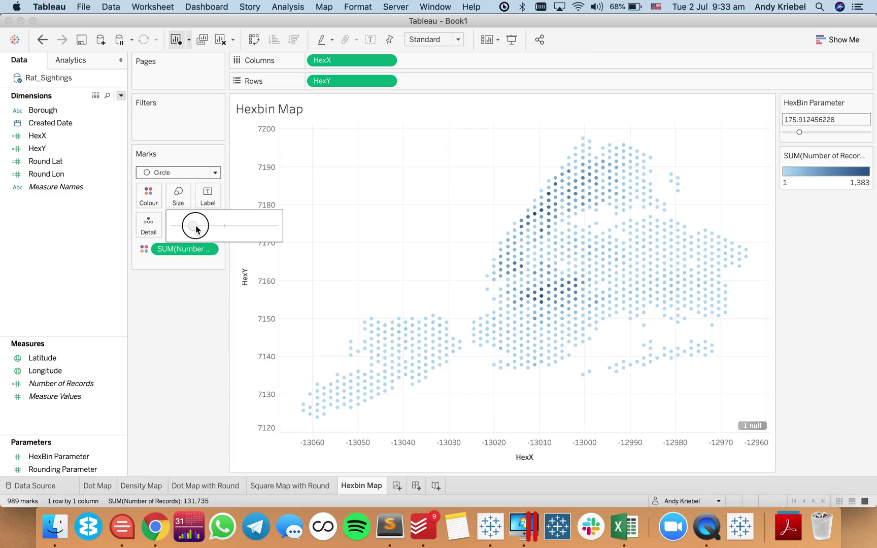
pyautogui.moveTo(196, 229); pyautogui.dragTo(202, 230)
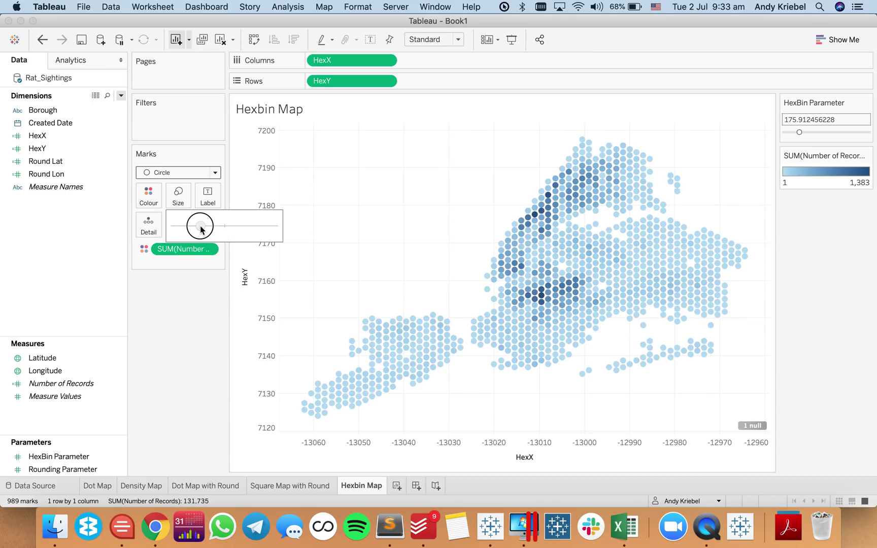
pyautogui.doubleClick(799, 177)
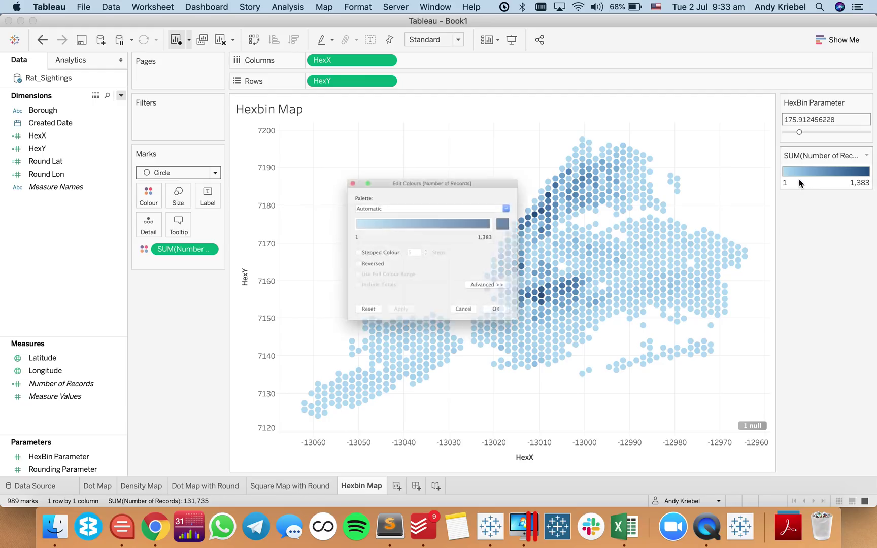
pyautogui.click(441, 198)
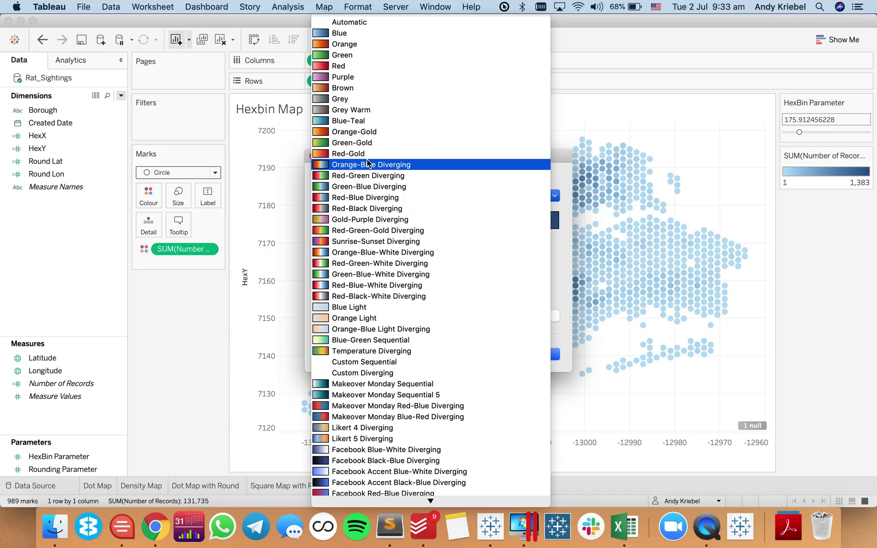
pyautogui.click(364, 92)
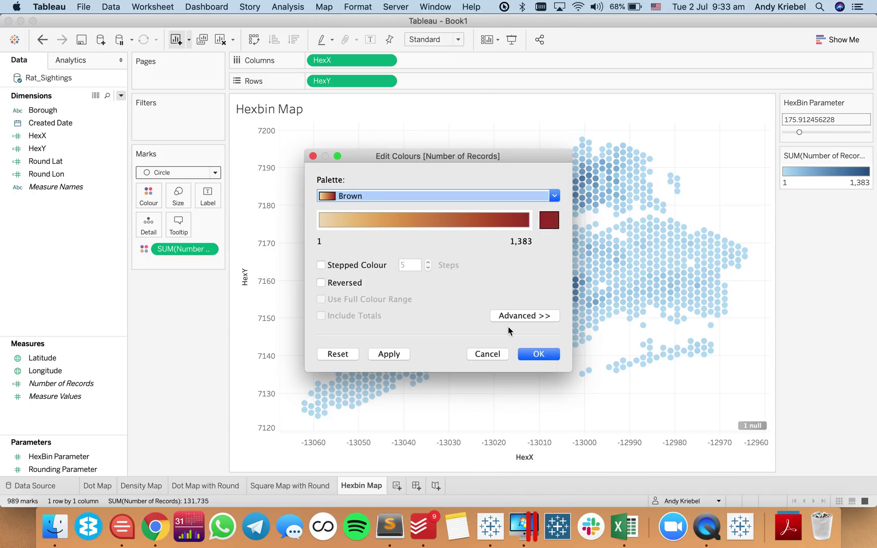
pyautogui.click(535, 355)
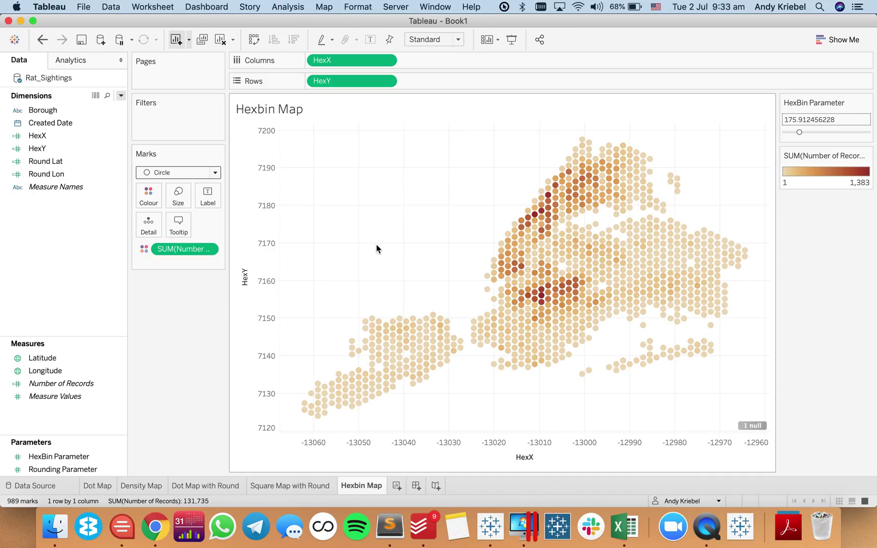
# Copy the formatting of the Dot Map with Round sheet onto the Hexbin Map sheet
pyautogui.click(220, 486)
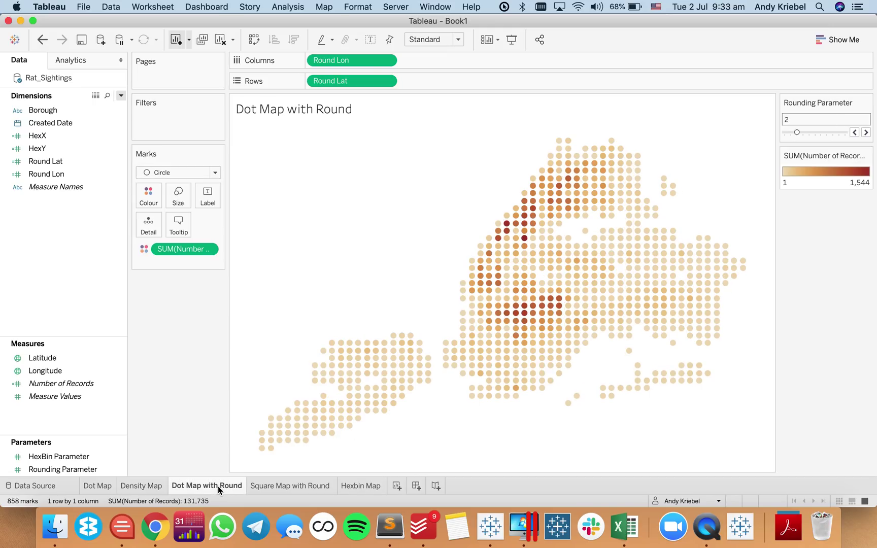
pyautogui.rightClick(219, 487)
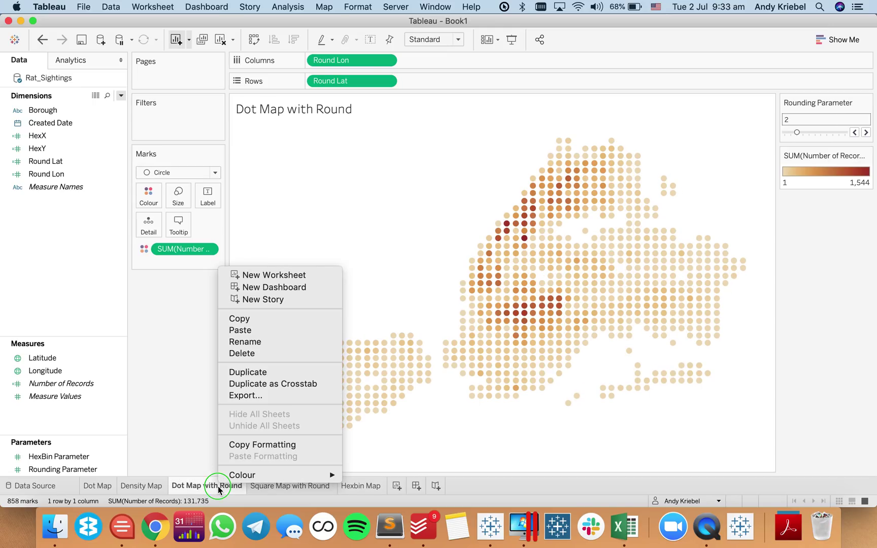
pyautogui.click(252, 446)
pyautogui.click(357, 486)
pyautogui.rightClick(356, 487)
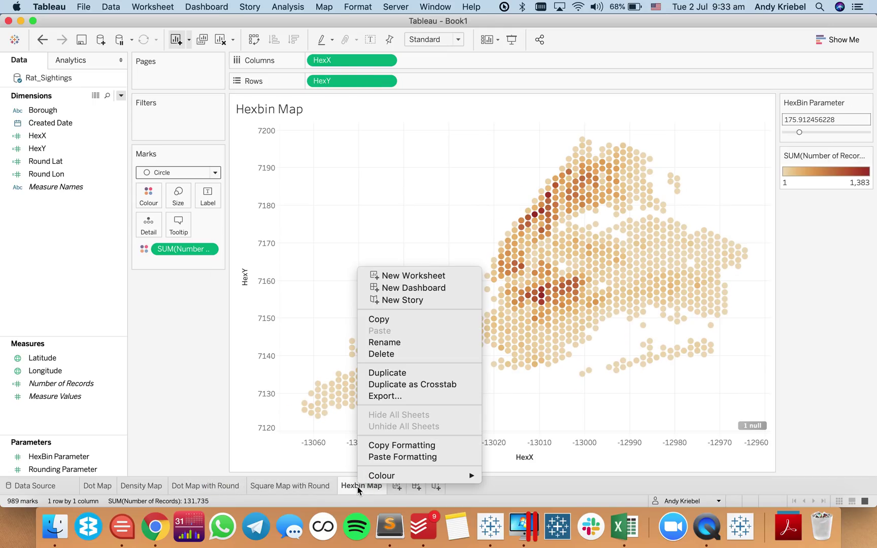
pyautogui.click(386, 458)
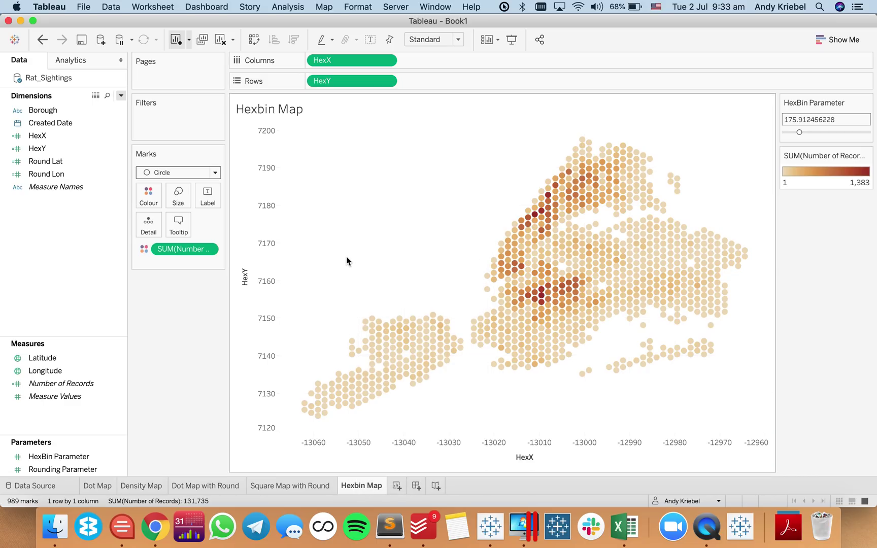
# Hide the HexY and HexX axis headers on the Hexbin Map
pyautogui.rightClick(255, 206)
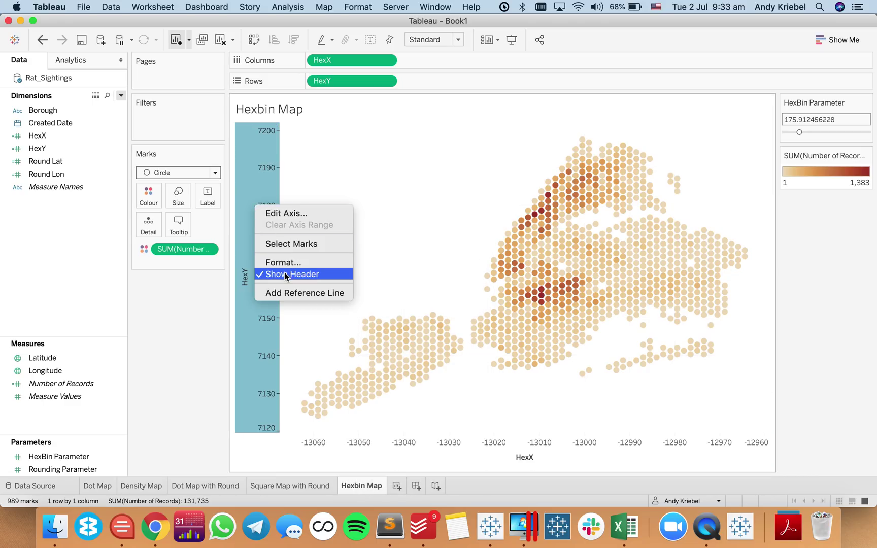
pyautogui.click(286, 276)
pyautogui.rightClick(376, 443)
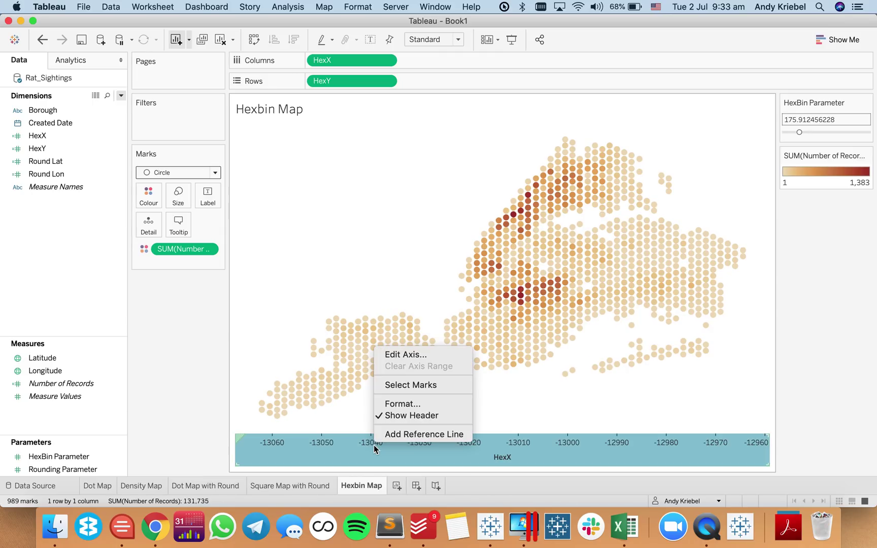
pyautogui.click(407, 416)
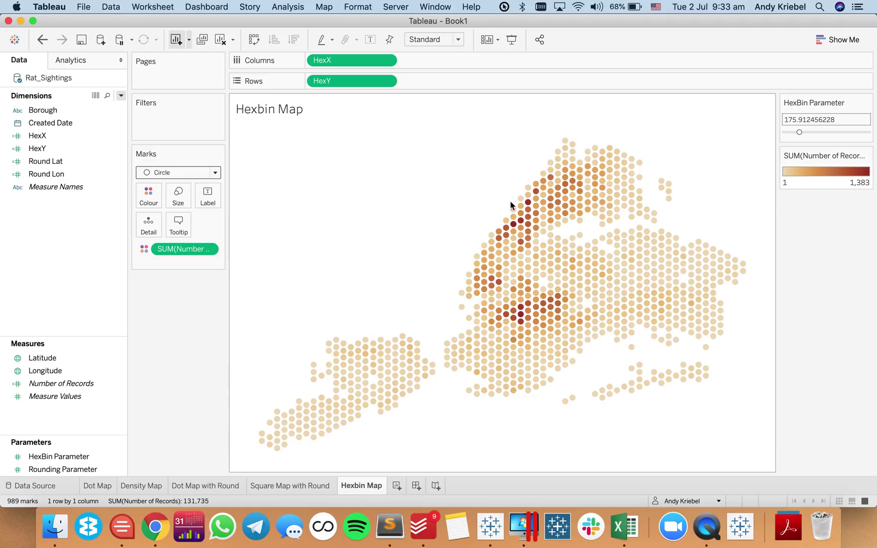
# Set the HexBin Parameter to about 219.9 and shrink the hexbin circles slightly so neighbouring ones do not overlap
pyautogui.moveTo(800, 132); pyautogui.dragTo(803, 132)
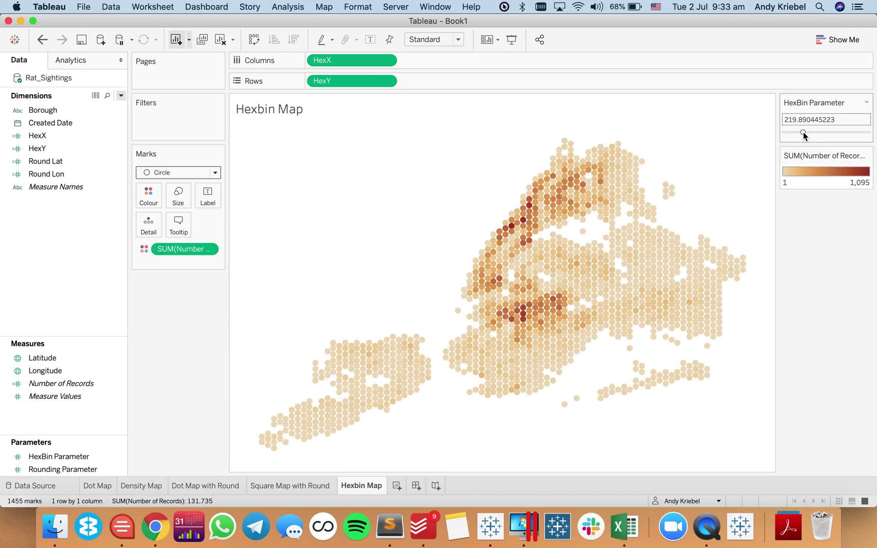
pyautogui.click(178, 197)
pyautogui.moveTo(201, 226); pyautogui.dragTo(199, 228)
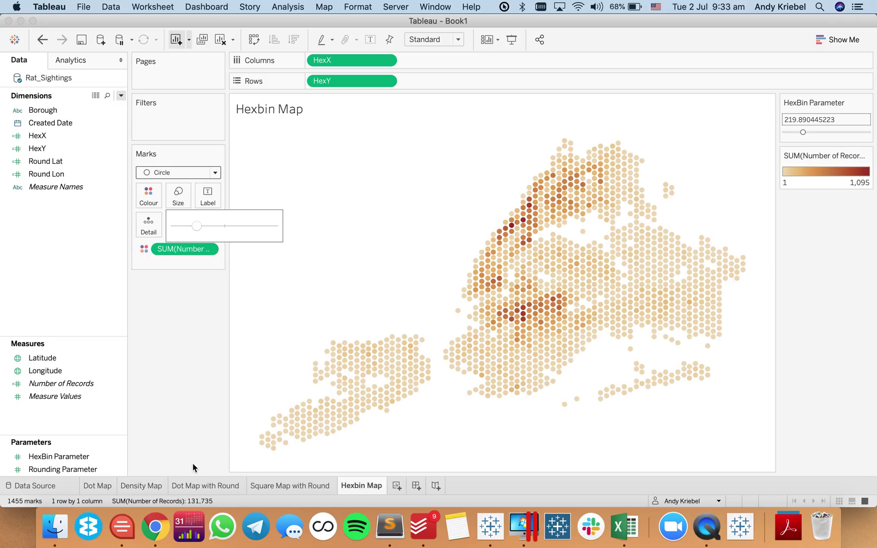
pyautogui.click(189, 420)
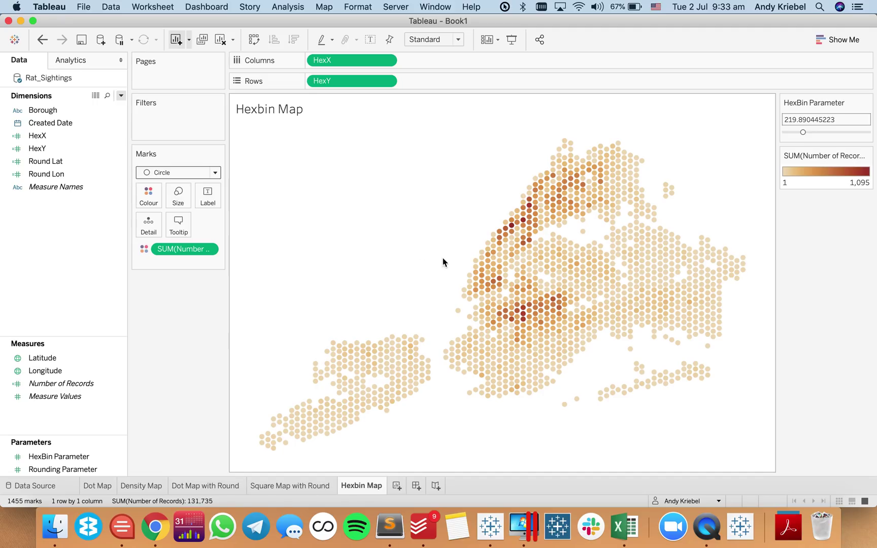
# Compare the Hexbin Map with the Dot Map and Density Map sheets
pyautogui.moveTo(536, 310)
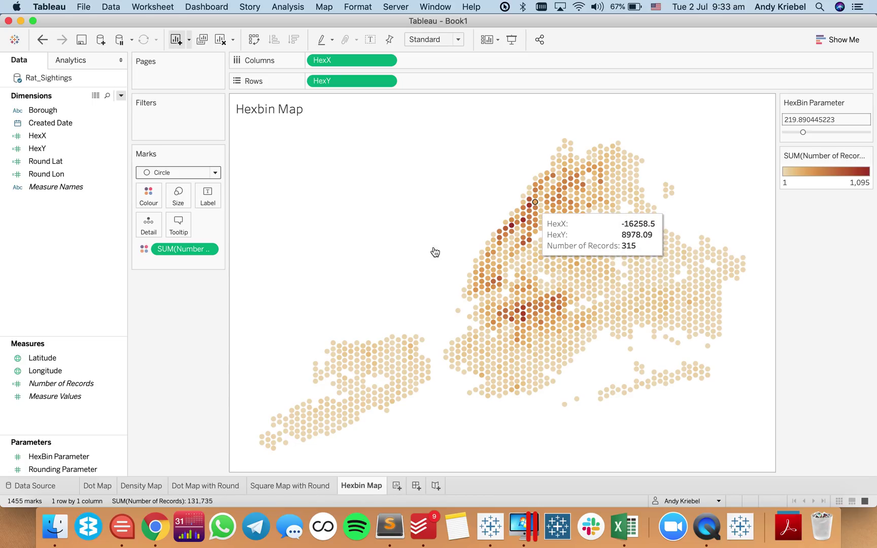
pyautogui.click(99, 486)
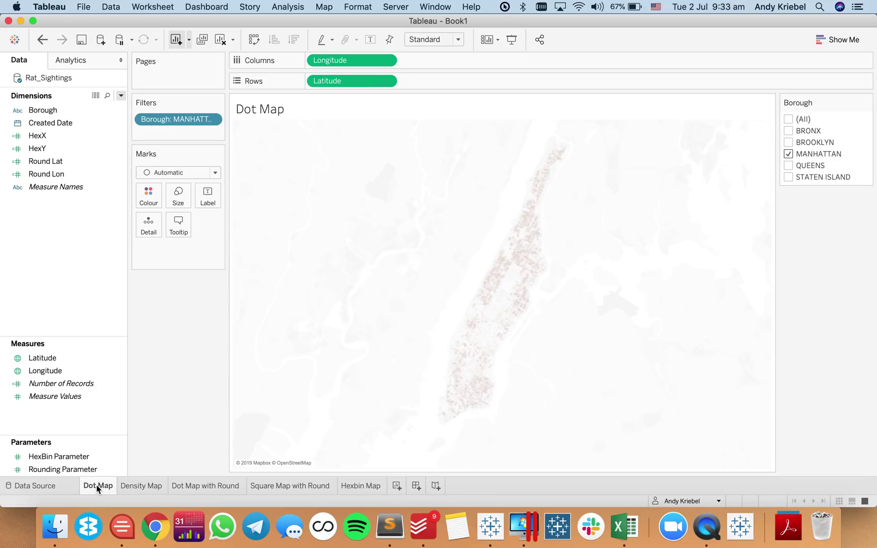
pyautogui.click(143, 486)
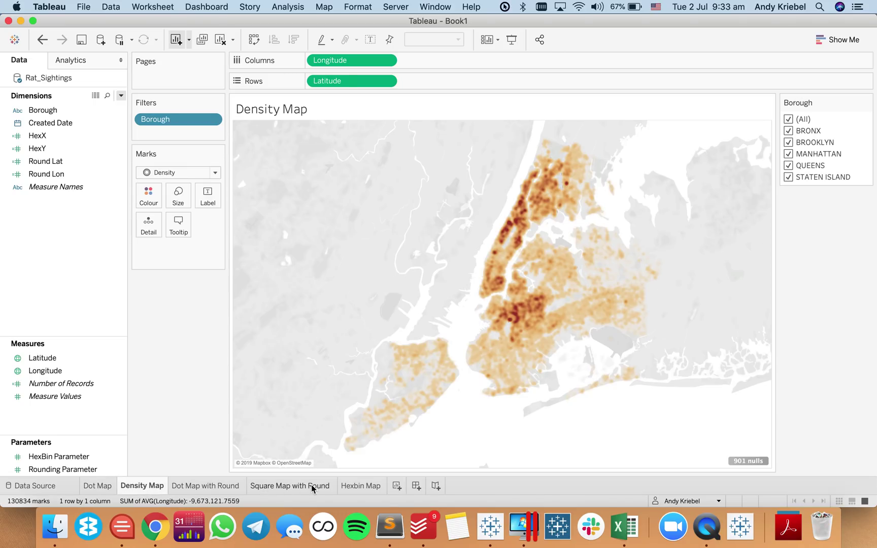
pyautogui.click(366, 485)
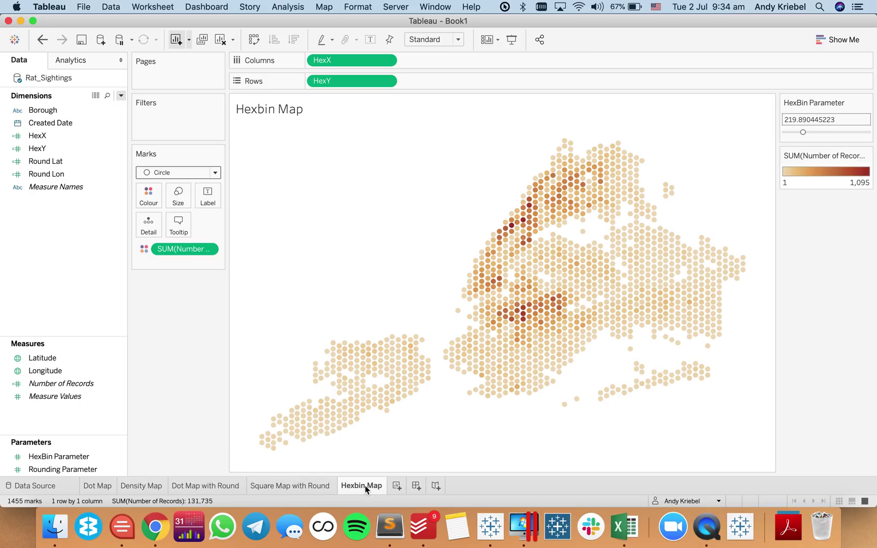
# Duplicate the Dot Map with Round sheet and move the copy after the Hexbin Map
pyautogui.click(222, 487)
pyautogui.rightClick(221, 486)
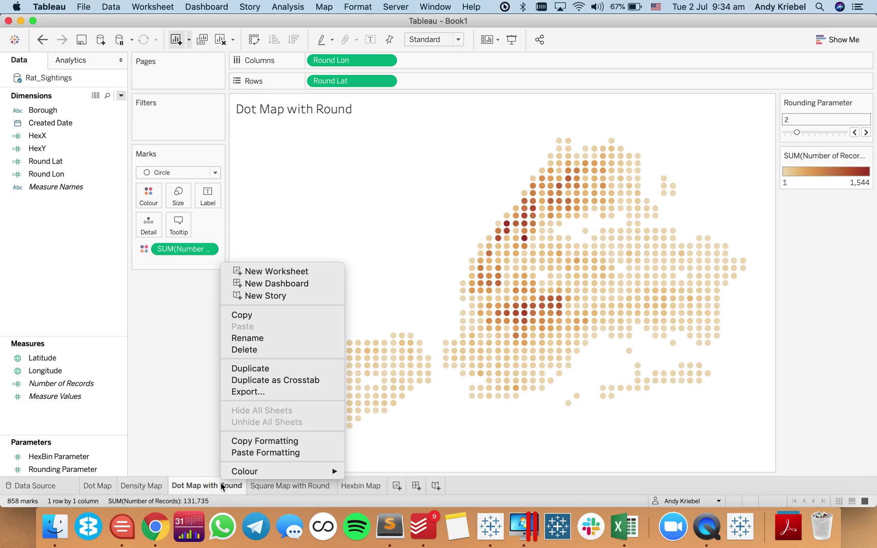
pyautogui.click(253, 368)
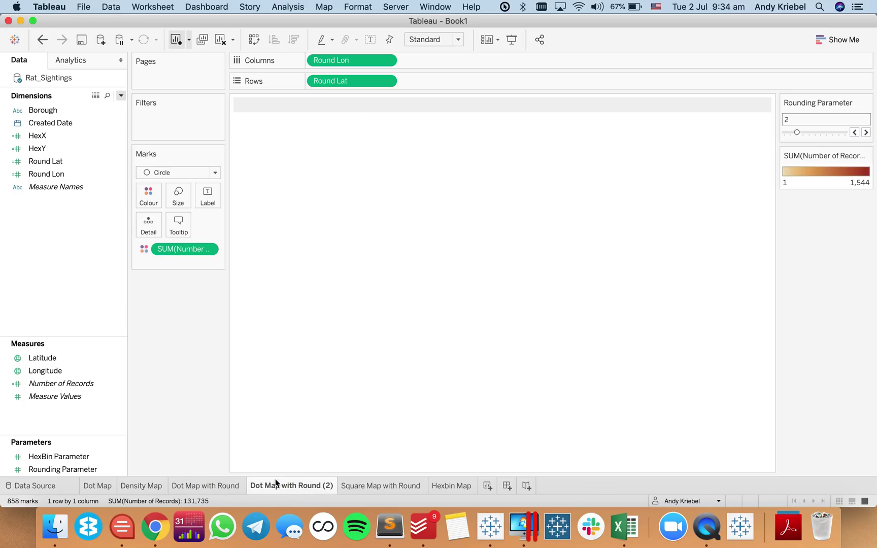
pyautogui.moveTo(288, 487); pyautogui.dragTo(464, 487)
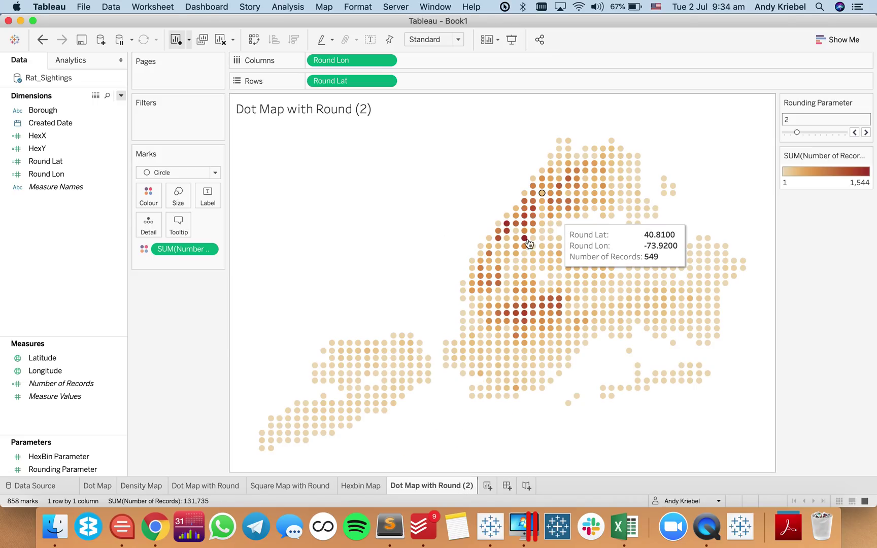
# Try a Rounding Parameter of 1 on the duplicated dot map and restore it to 2
pyautogui.moveTo(524, 219)
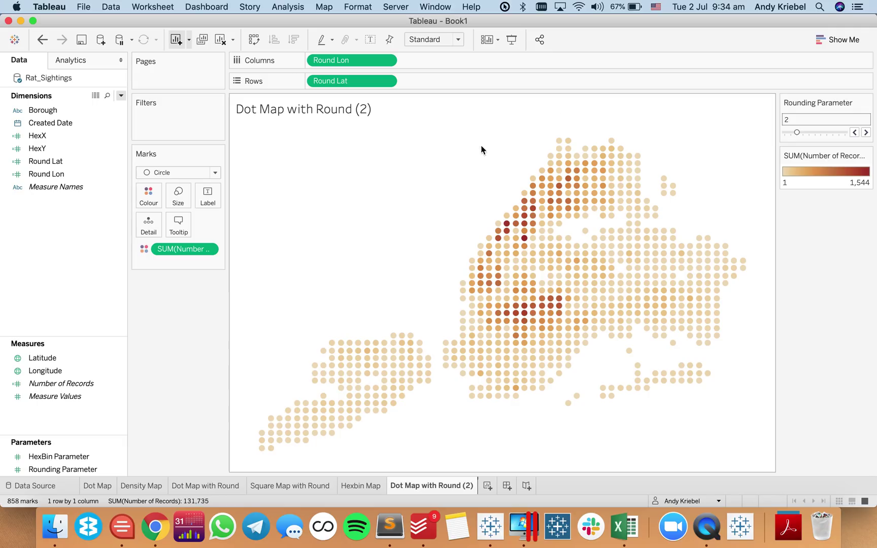
pyautogui.click(796, 132)
pyautogui.moveTo(796, 132); pyautogui.dragTo(790, 131)
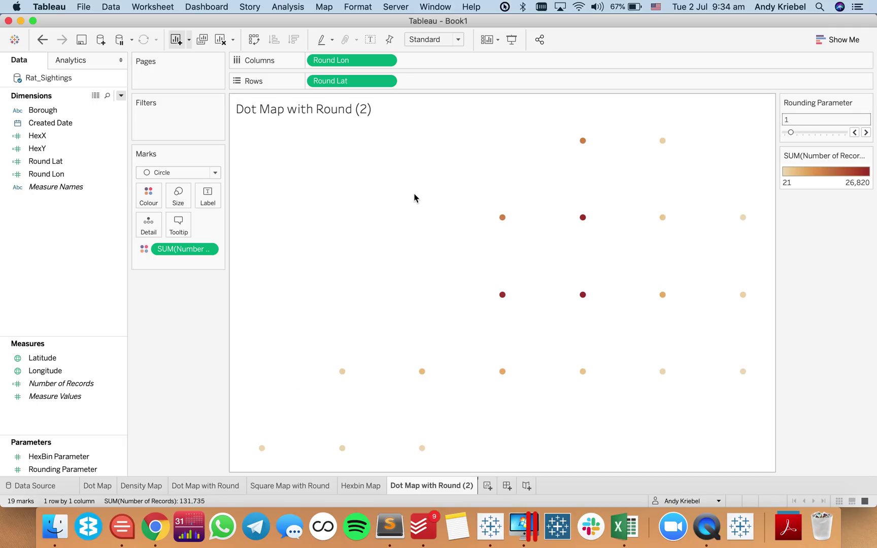
pyautogui.click(866, 132)
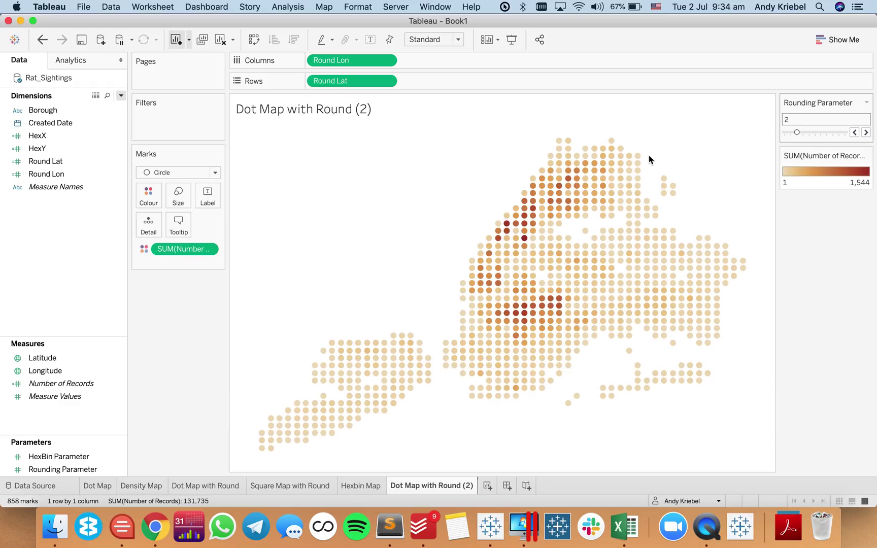
# Create a calculated field named Emotions and begin its formula with IF RANK_PERCENTILE()
pyautogui.rightClick(69, 260)
pyautogui.click(92, 268)
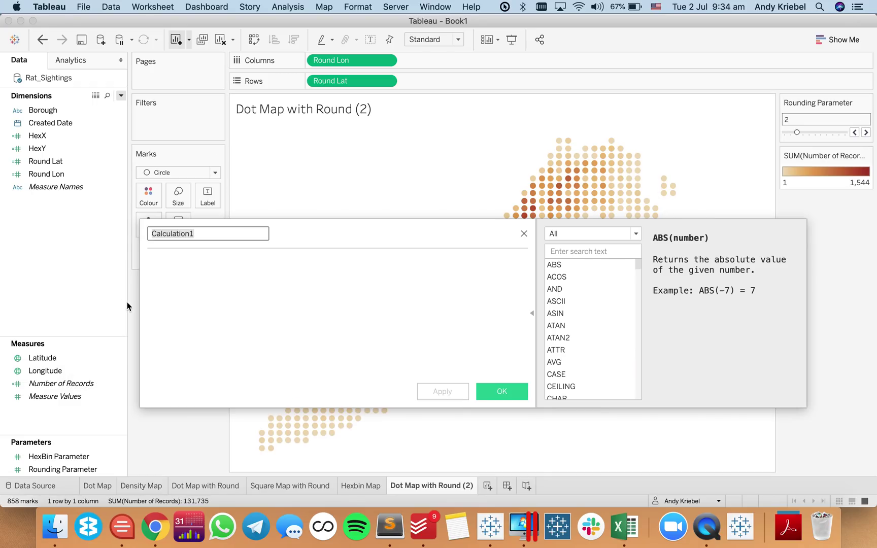
pyautogui.write('Emotions')
pyautogui.press('Tab')
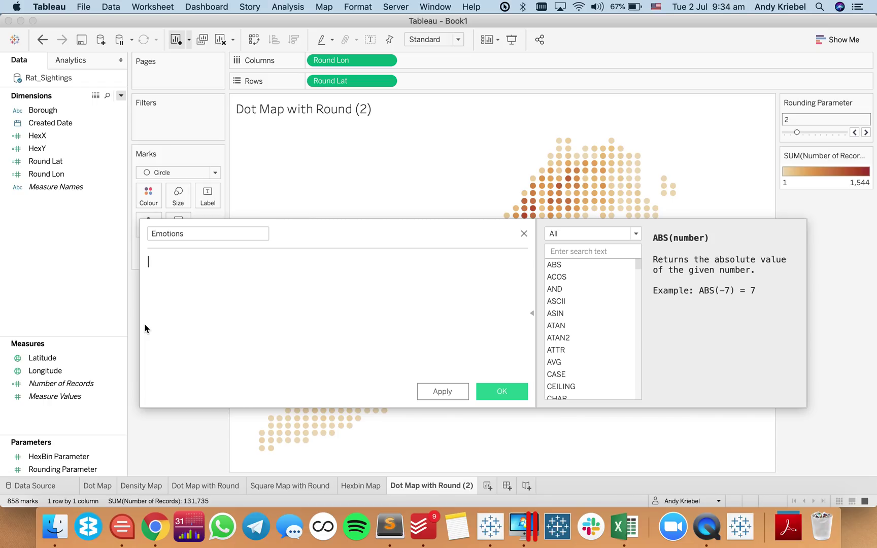
pyautogui.write('IF')
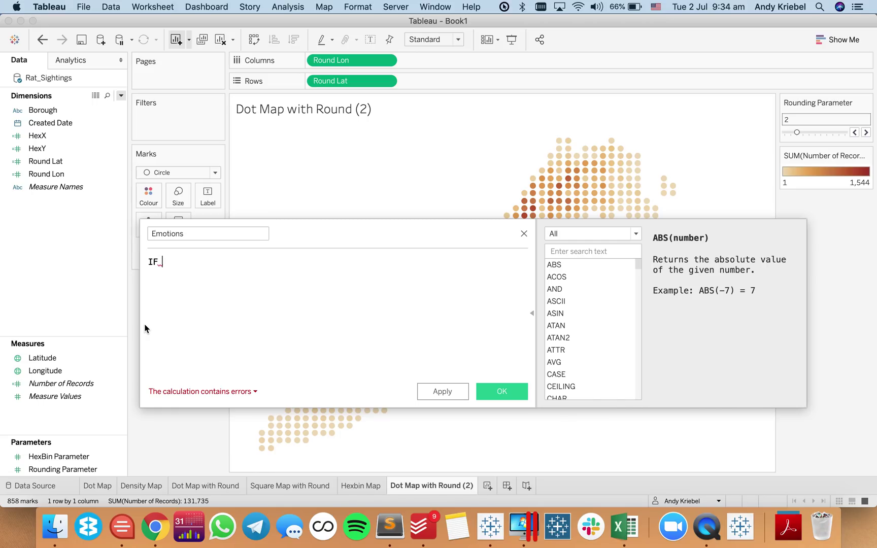
pyautogui.write('rank')
pyautogui.press('Down')
pyautogui.press('Down')
pyautogui.press('Down')
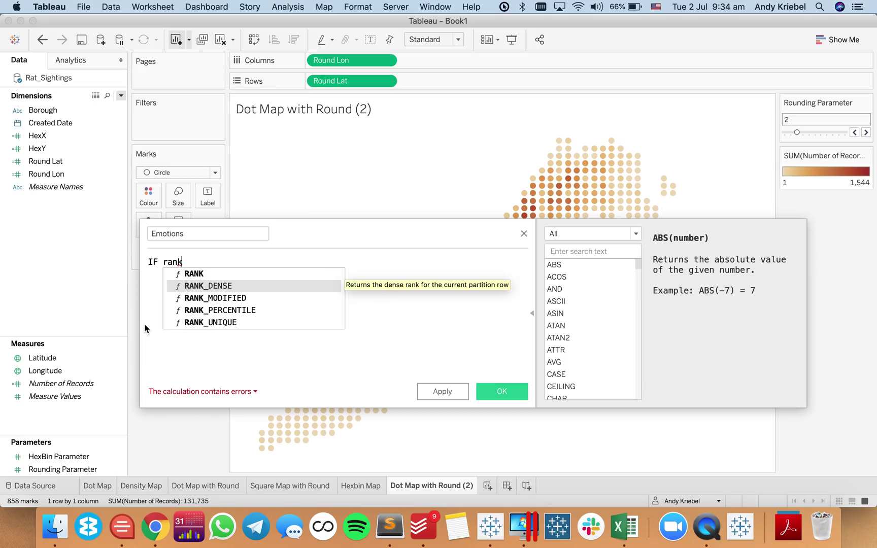
pyautogui.press('Return')
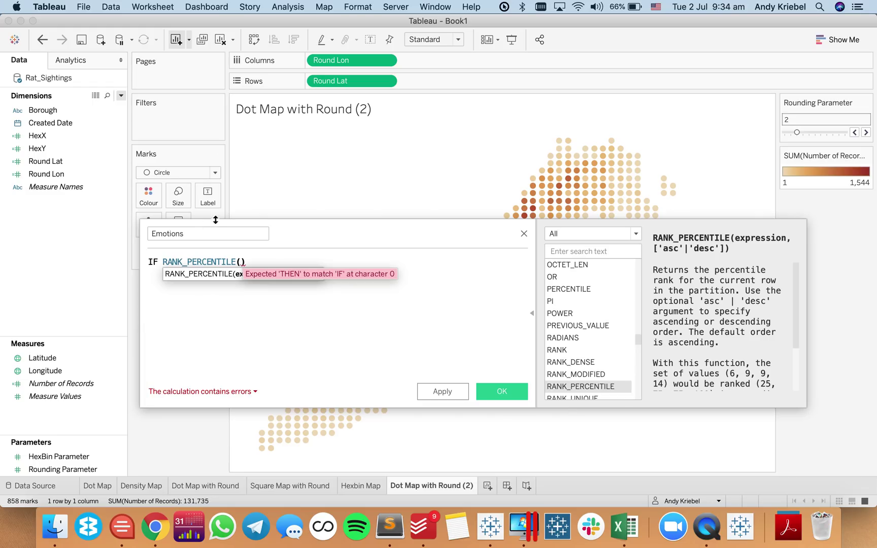
# Complete the first Emotions condition so that a RANK_PERCENTILE of SUM([Number of Records]) <=.25 returns 'Angry'
pyautogui.moveTo(304, 231); pyautogui.dragTo(368, 235)
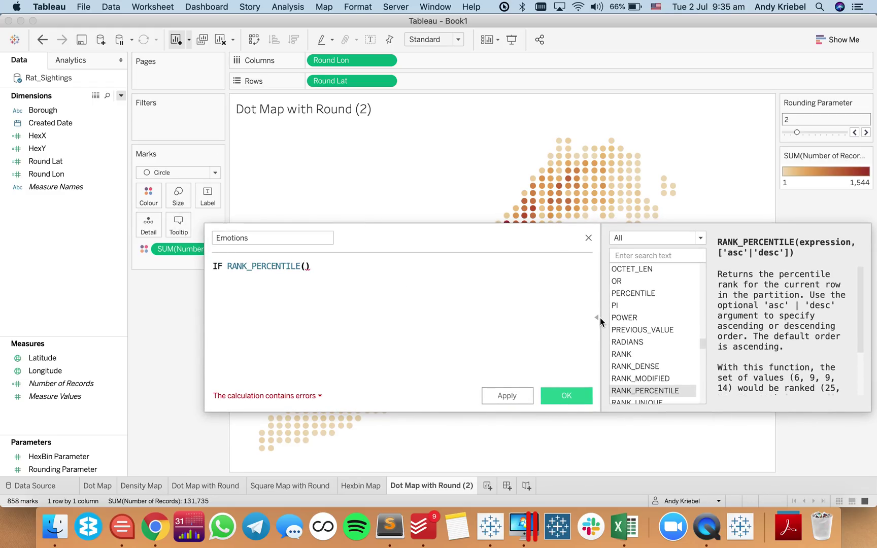
pyautogui.click(599, 319)
pyautogui.moveTo(472, 239); pyautogui.dragTo(509, 243)
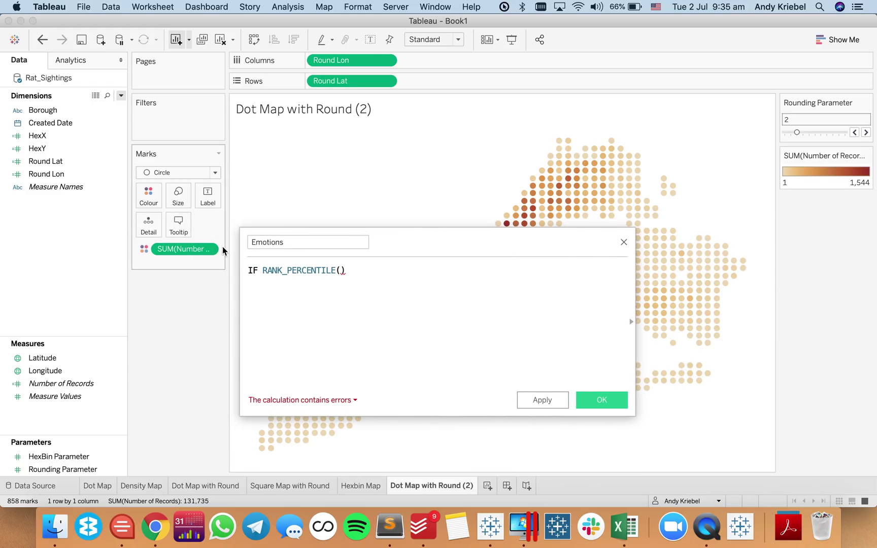
pyautogui.moveTo(197, 249); pyautogui.dragTo(342, 280)
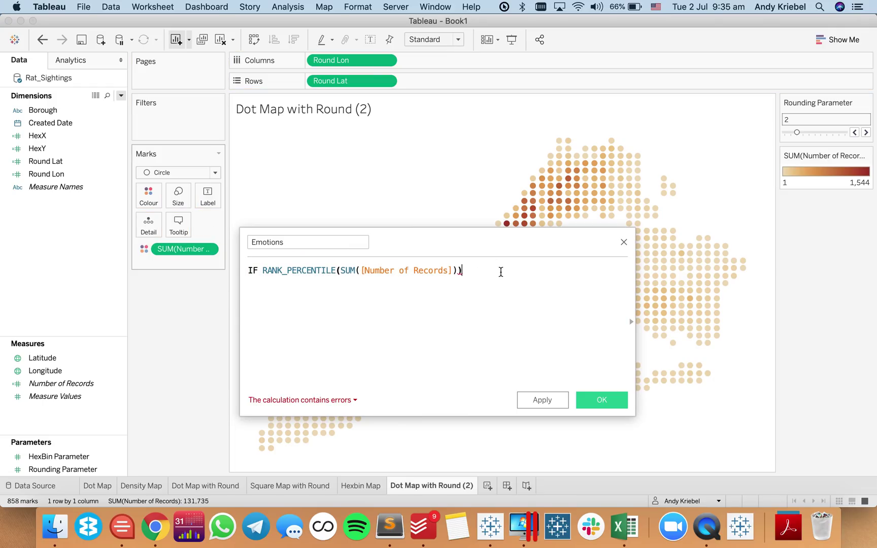
pyautogui.write('<=.25 THEN ')
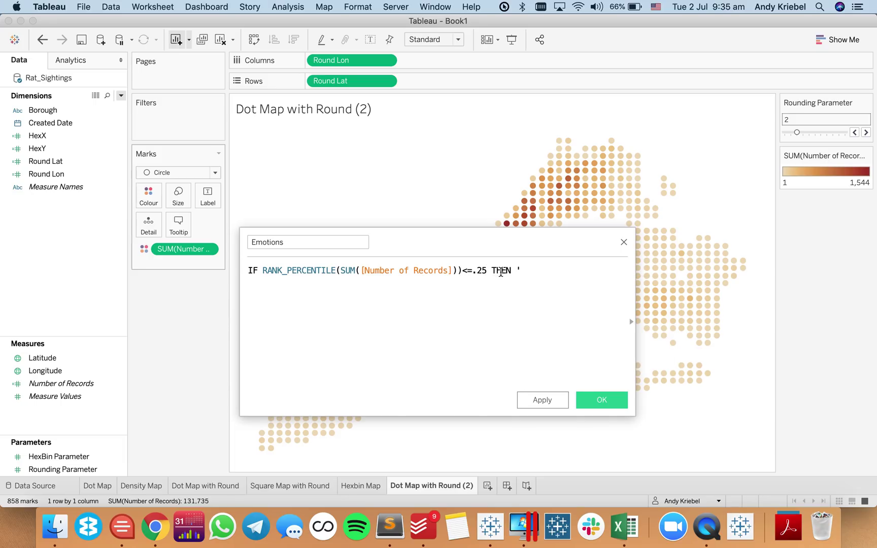
pyautogui.write("'Angry'")
pyautogui.press('Return')
# Add an ELSEIF line reusing the rank percentile expression with <=.5 THEN 'Less Angry'
pyautogui.write('ELSE')
pyautogui.press('Down')
pyautogui.press('Return')
pyautogui.moveTo(262, 270); pyautogui.dragTo(472, 269)
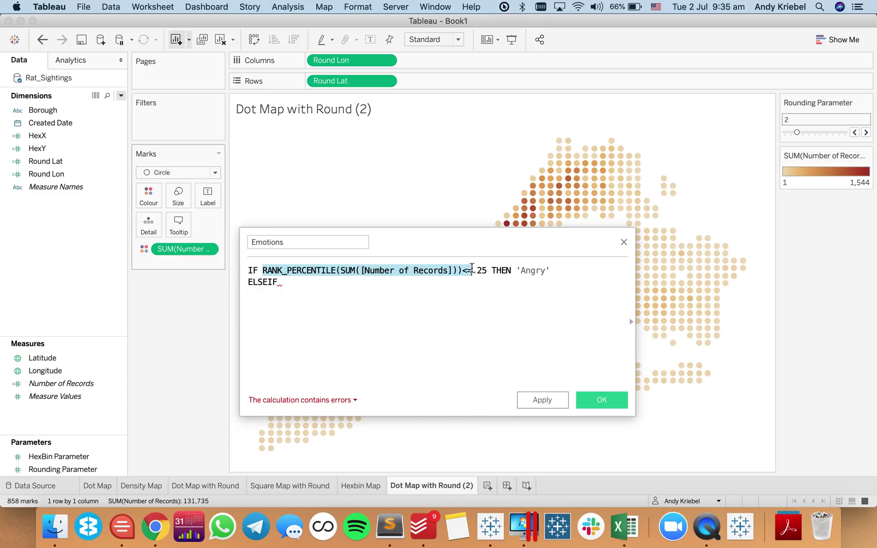
pyautogui.press('super+c')
pyautogui.click(383, 291)
pyautogui.press('super+v')
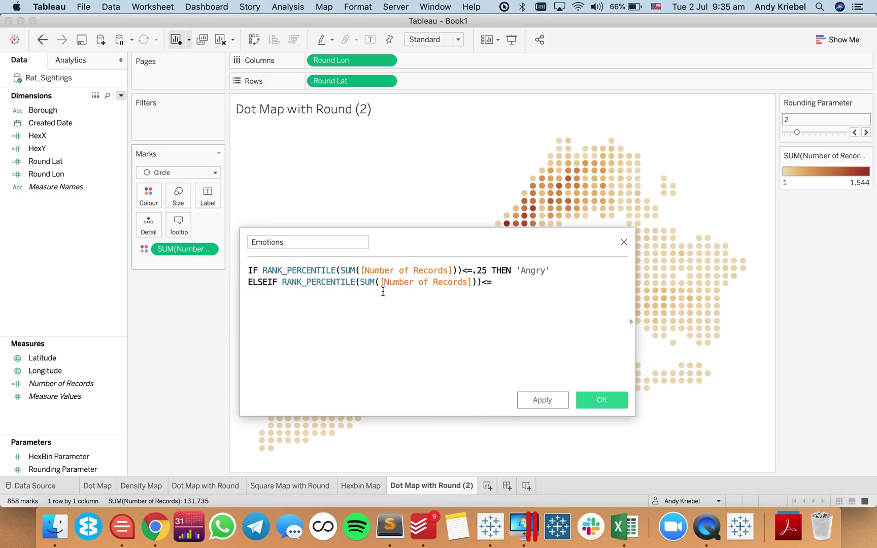
pyautogui.write('.5 THE')
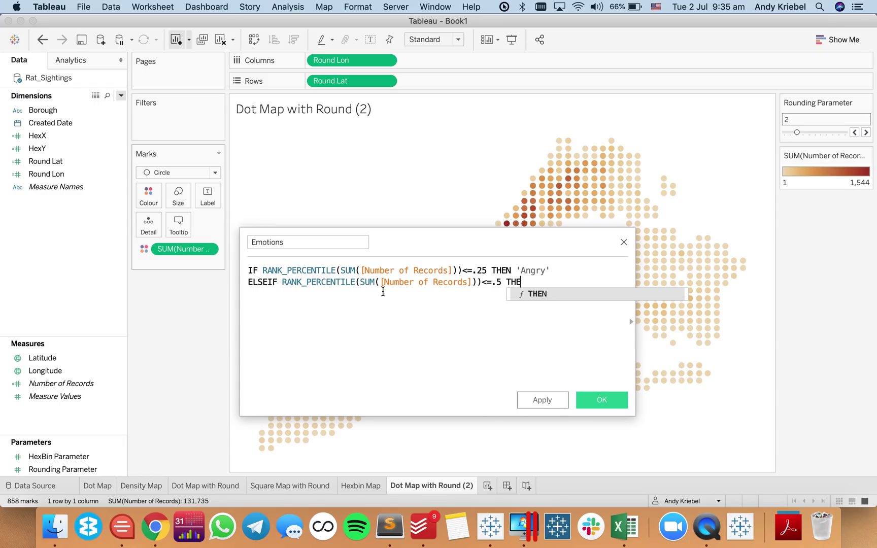
pyautogui.write("N 'Less ")
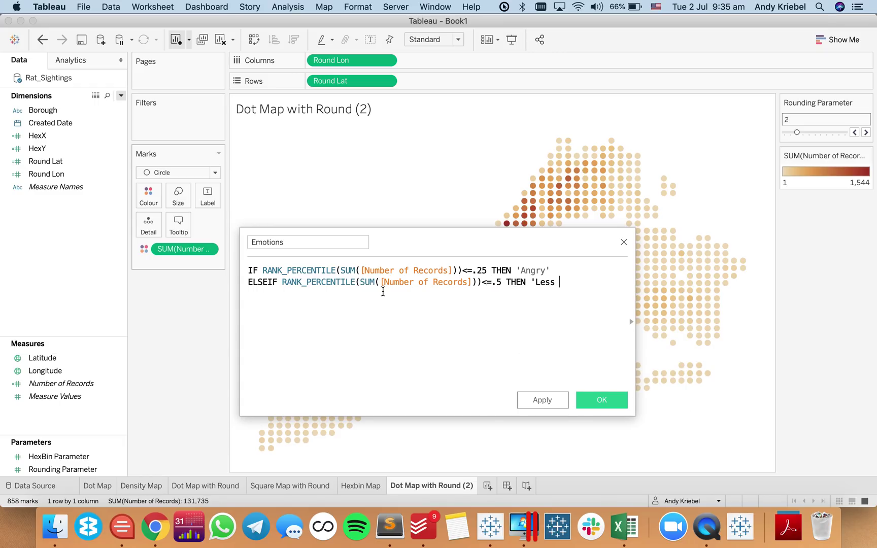
pyautogui.write("Angry'")
pyautogui.press('Return')
# Duplicate the ELSEIF line and change the copy to <=.75 THEN 'A bit happy'
pyautogui.hotkey('shift', 'Up')
pyautogui.press('Down')
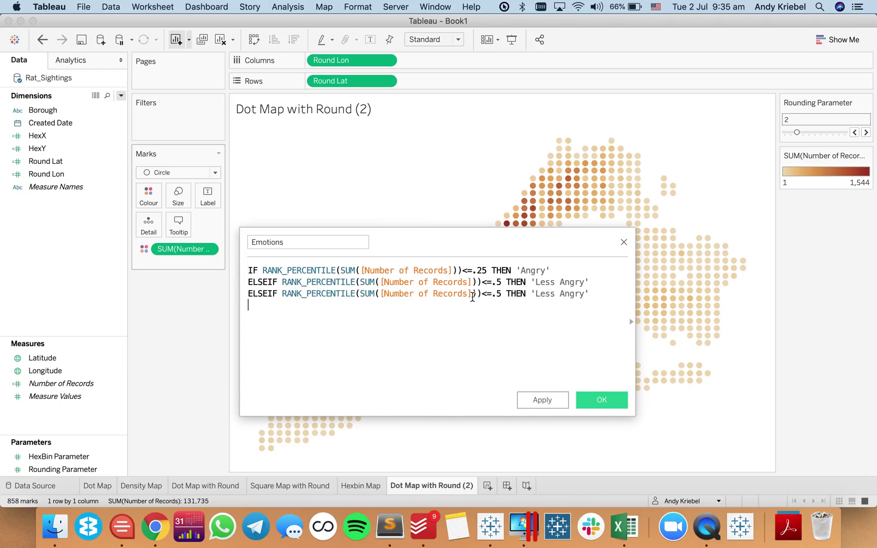
pyautogui.click(496, 294)
pyautogui.write('7')
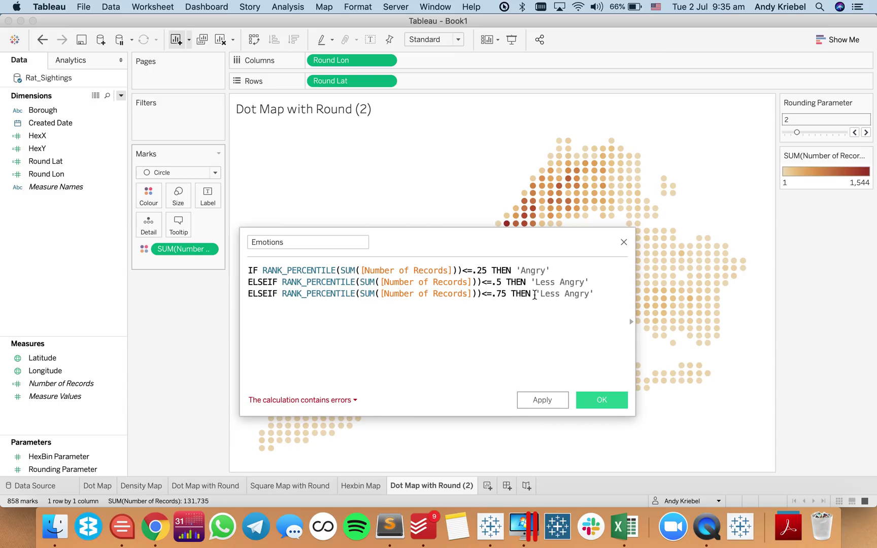
pyautogui.moveTo(541, 294); pyautogui.dragTo(590, 293)
pyautogui.write('A bit happy')
# Finish the Emotions formula with ELSE 'Satified' and END, and save the calculated field
pyautogui.press('Return')
pyautogui.write("ELSE '")
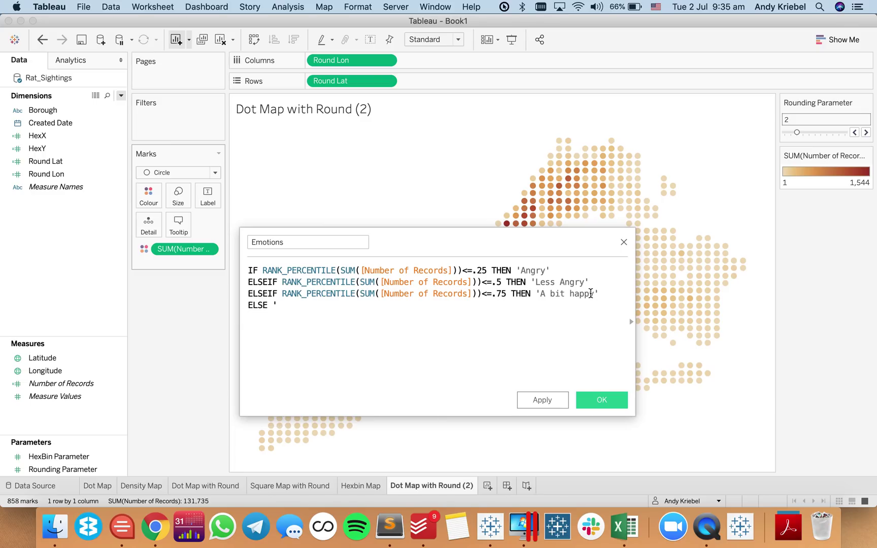
pyautogui.write("Satified' ")
pyautogui.write('END')
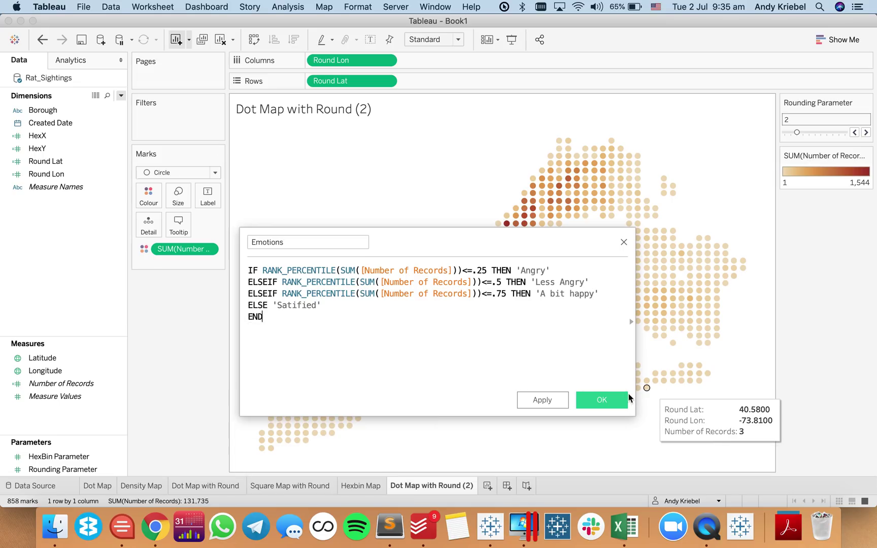
pyautogui.click(595, 409)
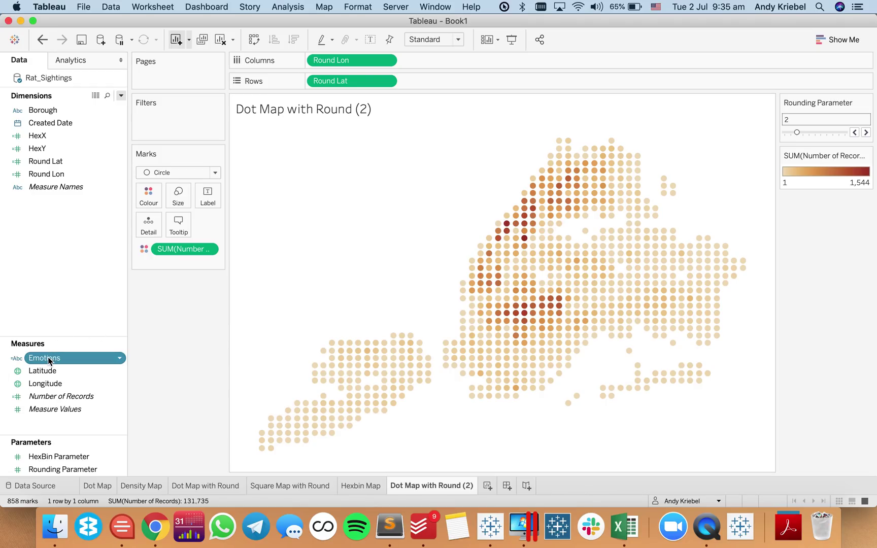
# Remove SUM(Number of Records) from the rounded dot map, change the mark type to Shape, and assign Emotions to Shape
pyautogui.moveTo(47, 357)
pyautogui.mouseDown()
pyautogui.moveTo(139, 206)
pyautogui.moveTo(153, 208)
pyautogui.moveTo(73, 267)
pyautogui.moveTo(37, 355)
pyautogui.mouseUp()
pyautogui.moveTo(178, 251); pyautogui.dragTo(70, 264)
pyautogui.click(163, 173)
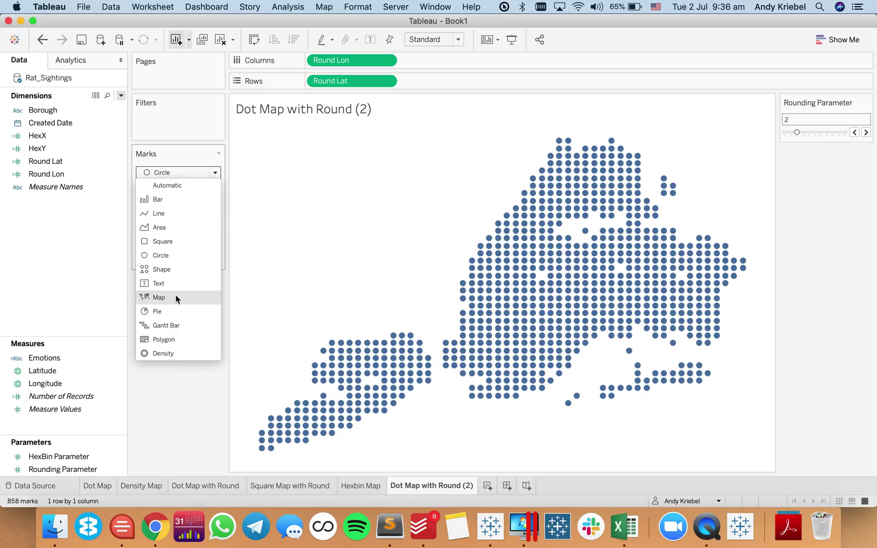
pyautogui.click(173, 270)
pyautogui.moveTo(45, 364); pyautogui.dragTo(201, 221)
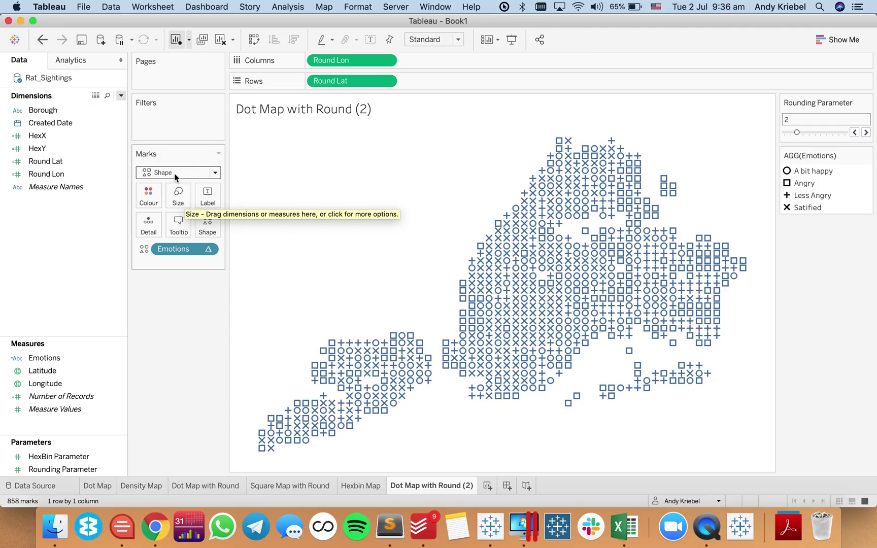
# Use the Cats shape palette for Emotions, assigning the heart-eyes cat to Satified and the grinning cat to A bit happy
pyautogui.click(211, 230)
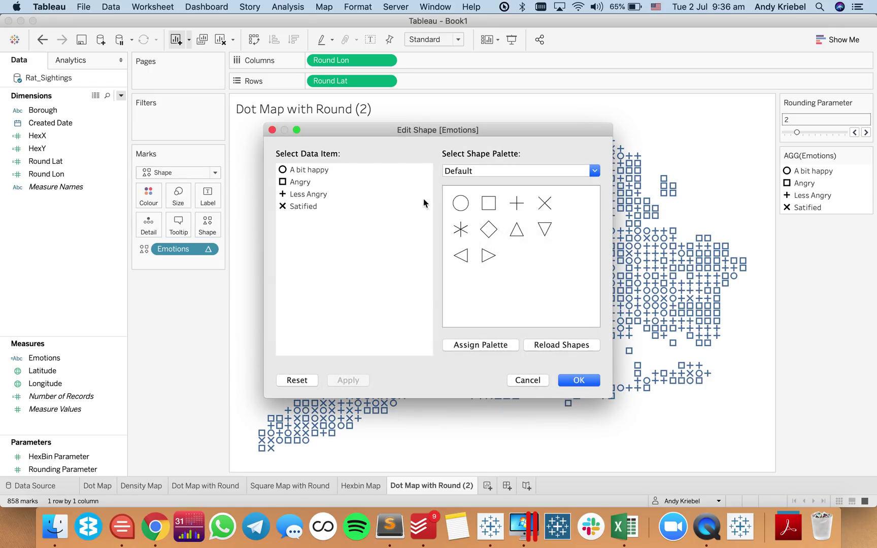
pyautogui.click(499, 172)
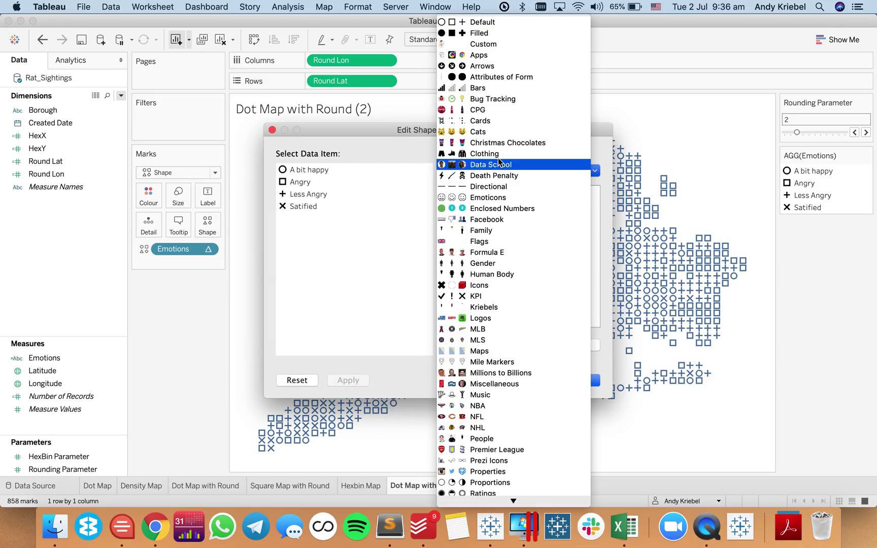
pyautogui.click(494, 133)
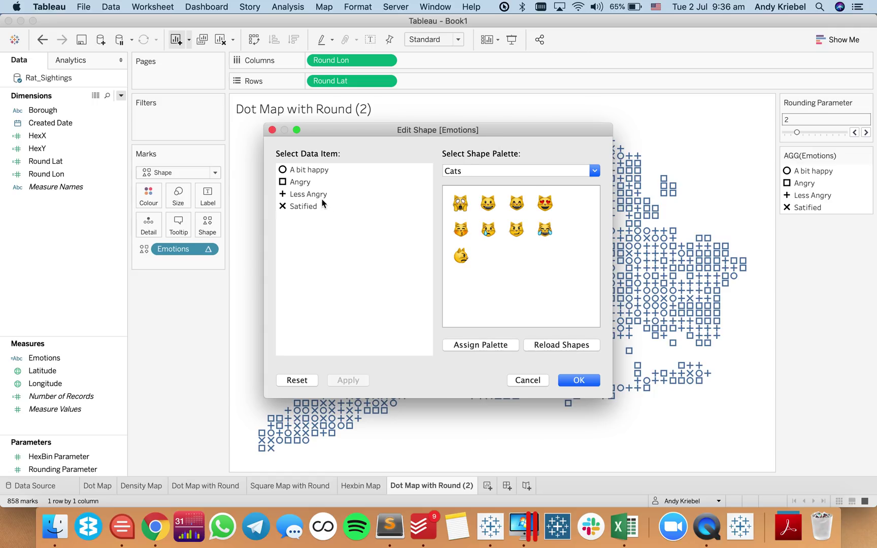
pyautogui.click(315, 173)
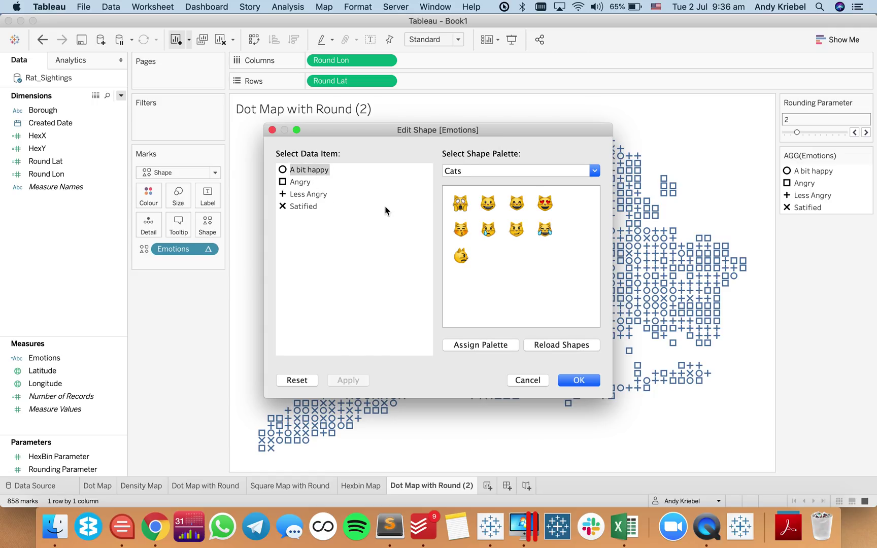
pyautogui.click(517, 229)
pyautogui.click(308, 205)
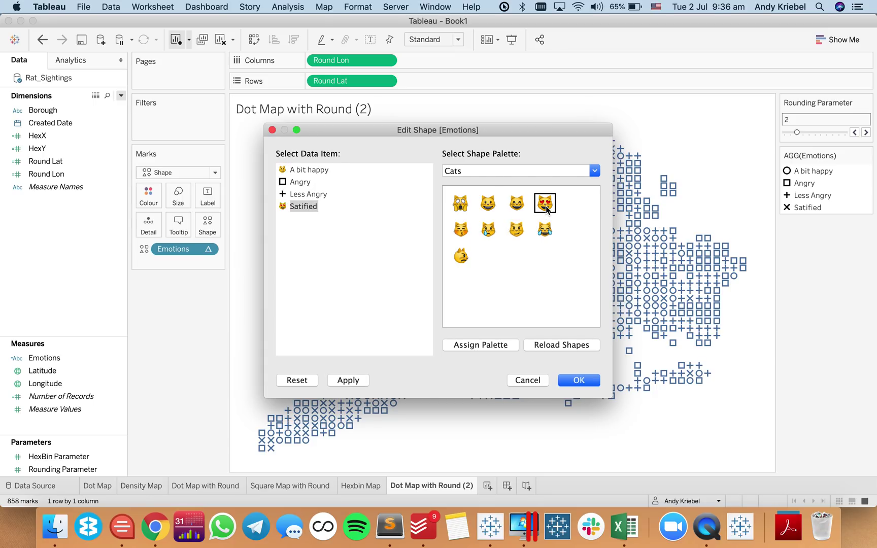
pyautogui.click(306, 171)
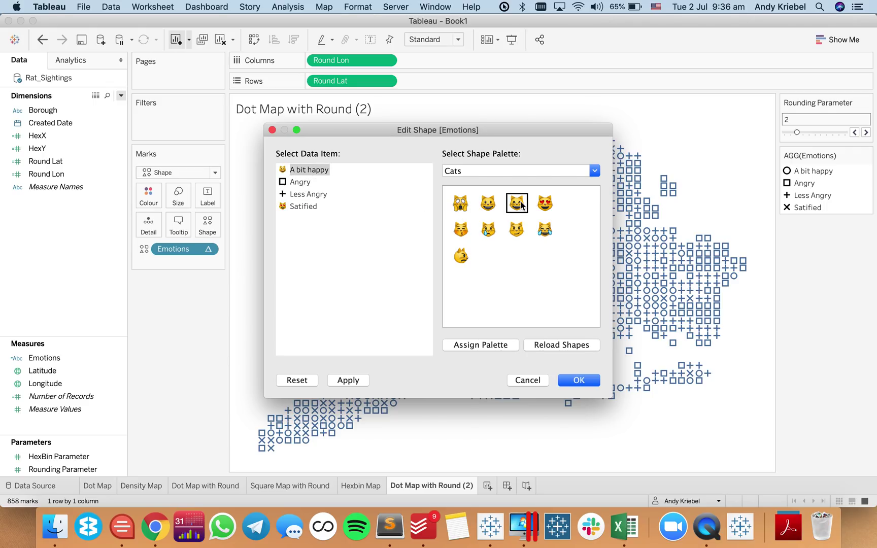
# Assign the side-facing cat to Angry and the smirking cat to Less Angry, and accept the shape assignments
pyautogui.click(300, 184)
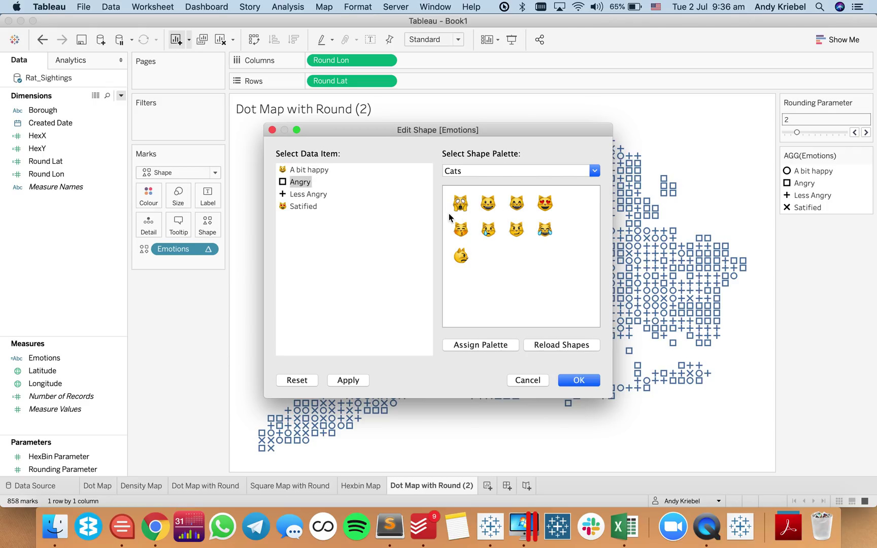
pyautogui.click(460, 254)
pyautogui.click(322, 195)
pyautogui.click(516, 230)
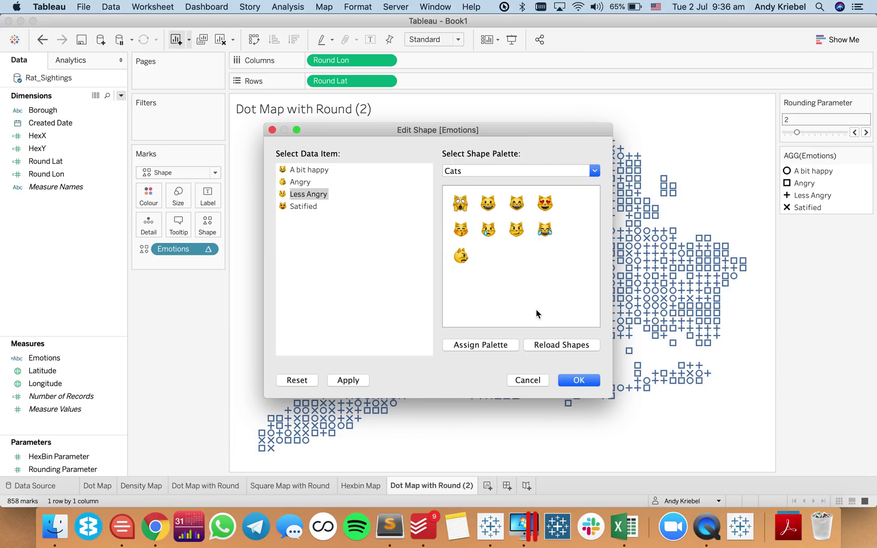
pyautogui.click(564, 384)
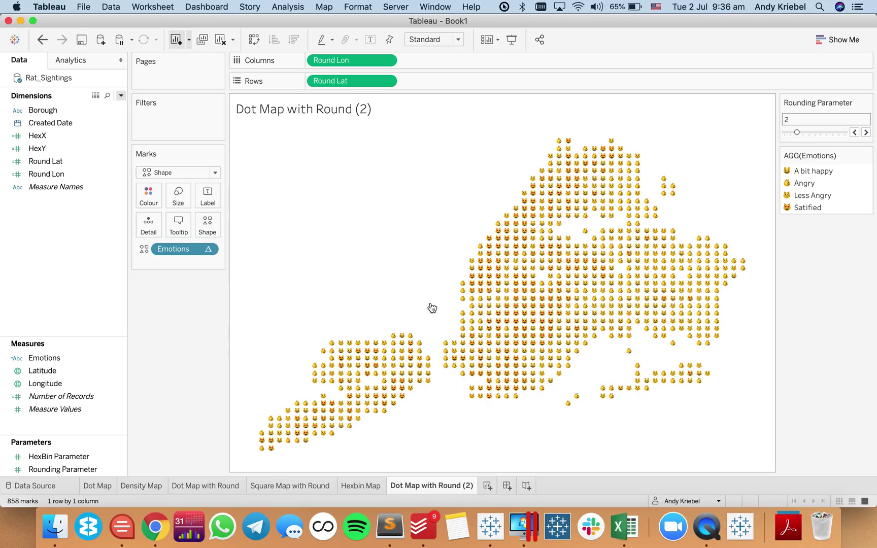
# Enlarge the cat marks slightly, and step the Rounding Parameter down and back up to 2
pyautogui.click(178, 199)
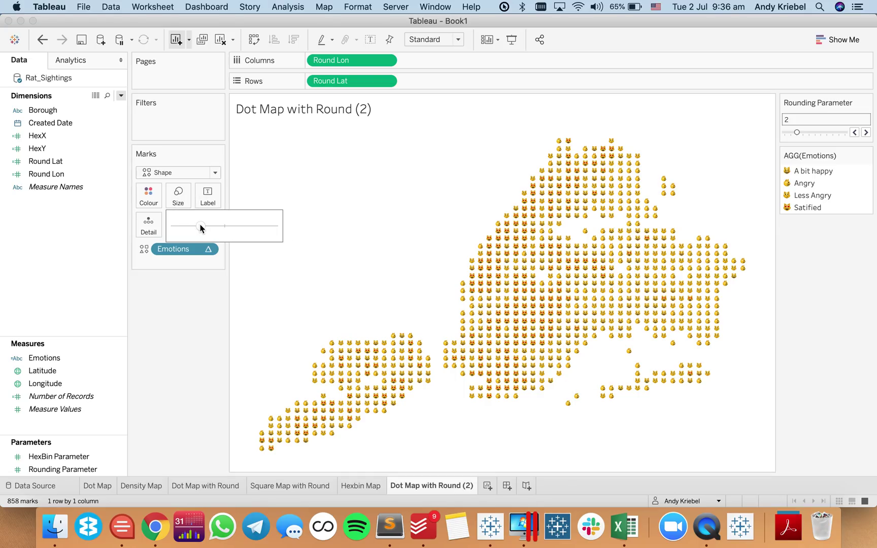
pyautogui.moveTo(207, 228); pyautogui.dragTo(212, 229)
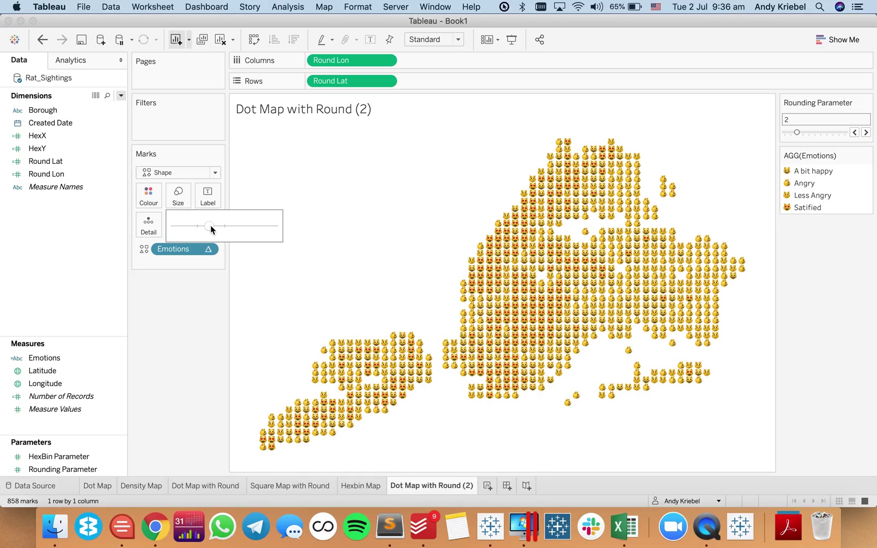
pyautogui.click(855, 132)
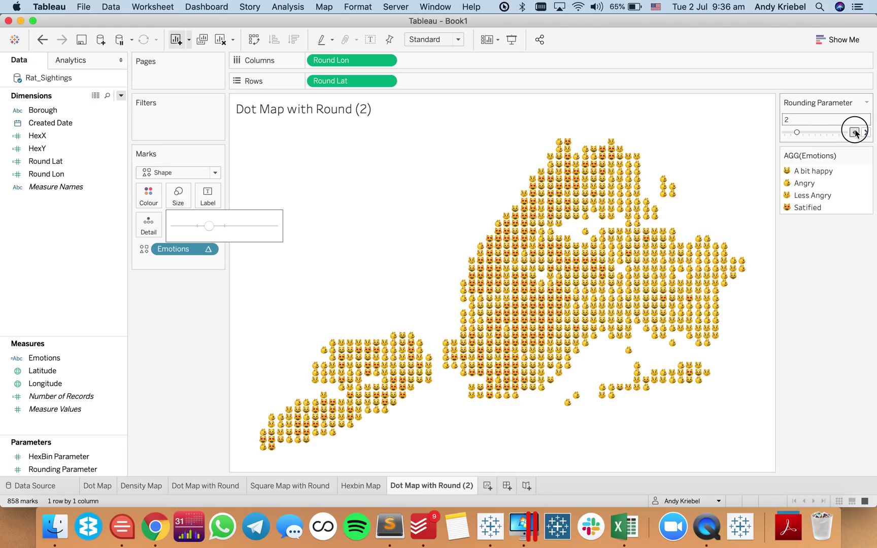
pyautogui.click(866, 132)
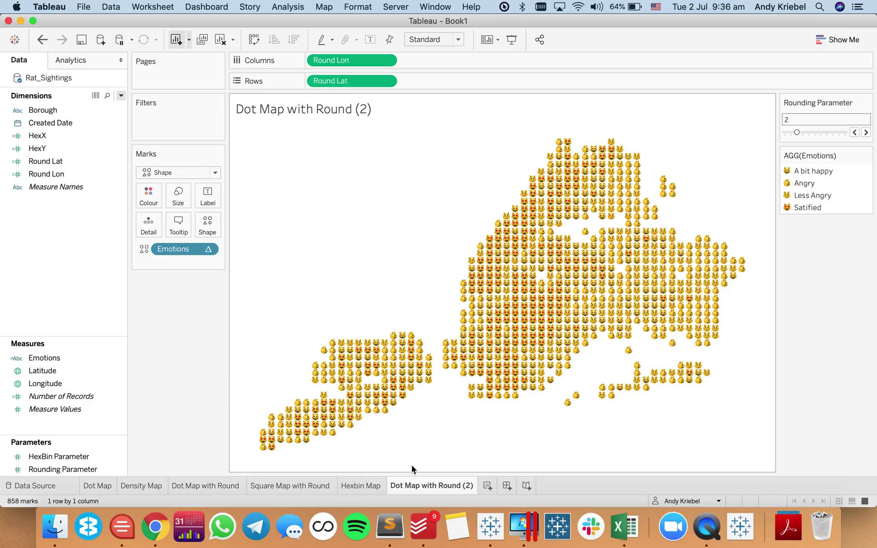
# Duplicate the Hexbin Map worksheet and move the copy after Dot Map with Round (2)
pyautogui.click(375, 487)
pyautogui.rightClick(374, 490)
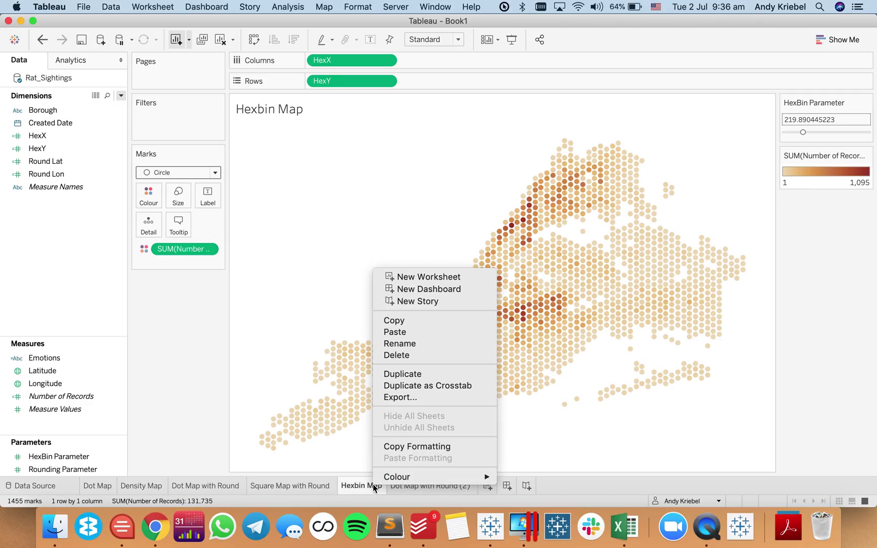
pyautogui.click(436, 374)
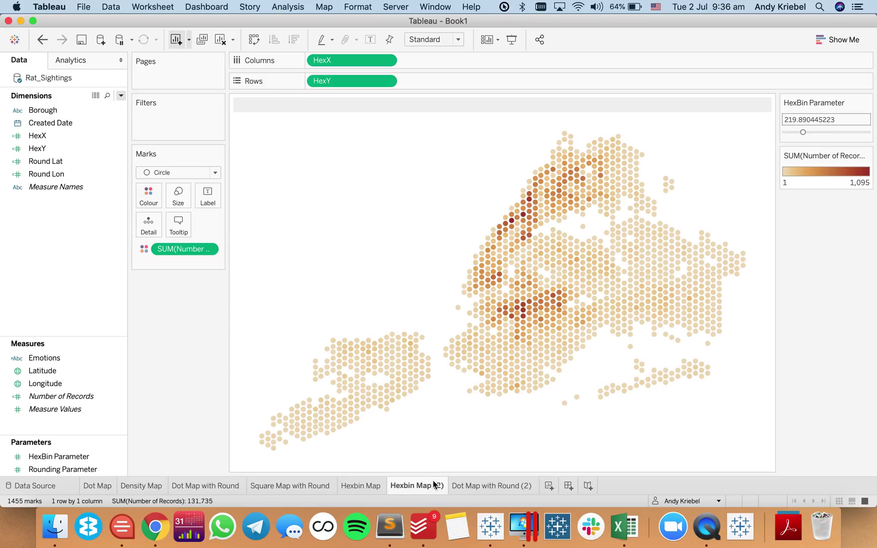
pyautogui.moveTo(427, 487); pyautogui.dragTo(531, 487)
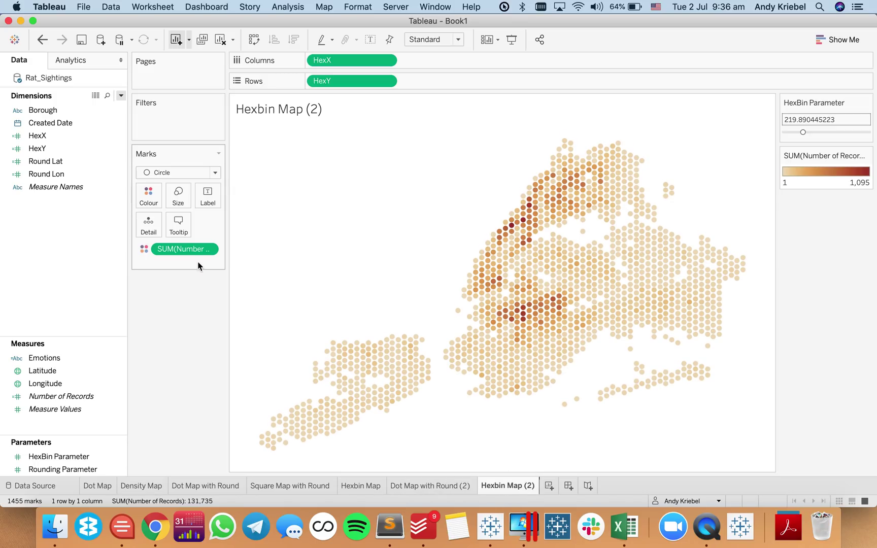
# Change the duplicated hexbin map's marks to Shape and replace SUM(Number of Records) with Emotions on Shape
pyautogui.click(176, 175)
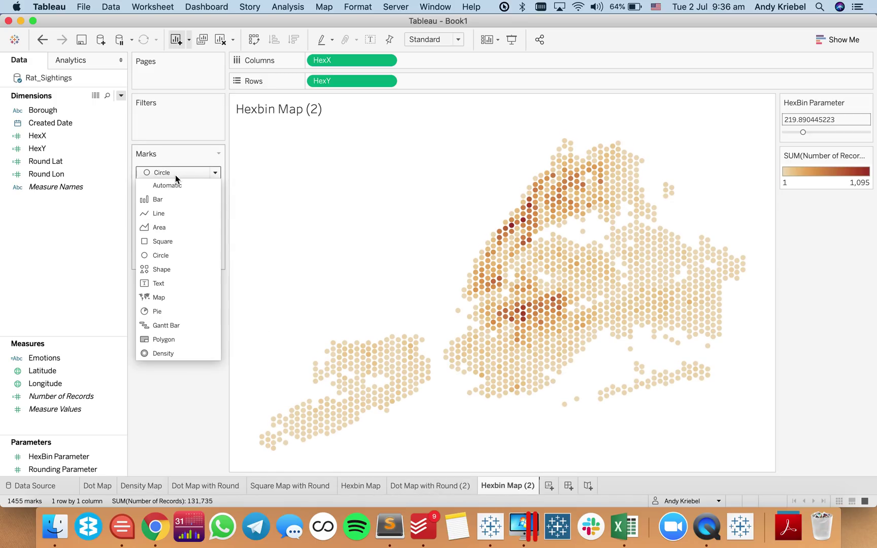
pyautogui.click(176, 269)
pyautogui.moveTo(175, 249); pyautogui.dragTo(142, 320)
pyautogui.moveTo(62, 356); pyautogui.dragTo(211, 226)
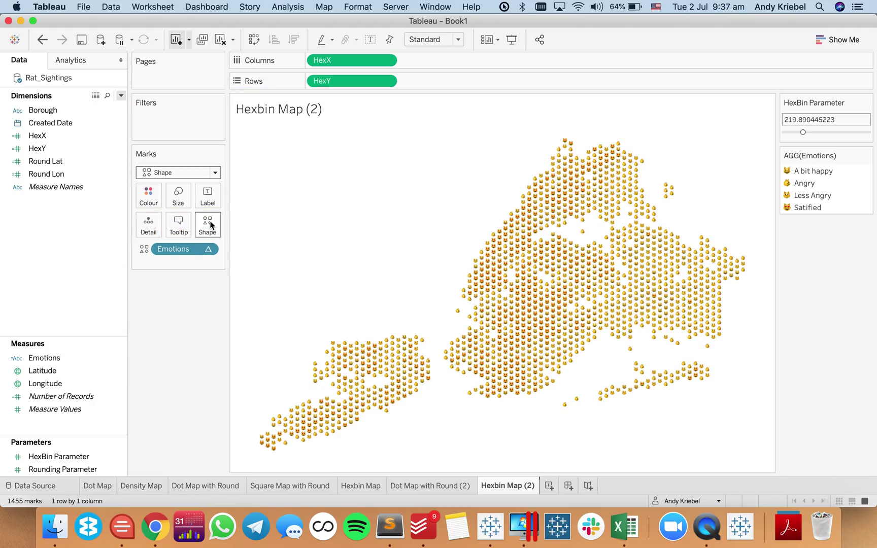
# Enlarge the cat marks on the duplicated hexbin map and reduce the HexBin Parameter to about 74
pyautogui.moveTo(802, 133); pyautogui.dragTo(792, 133)
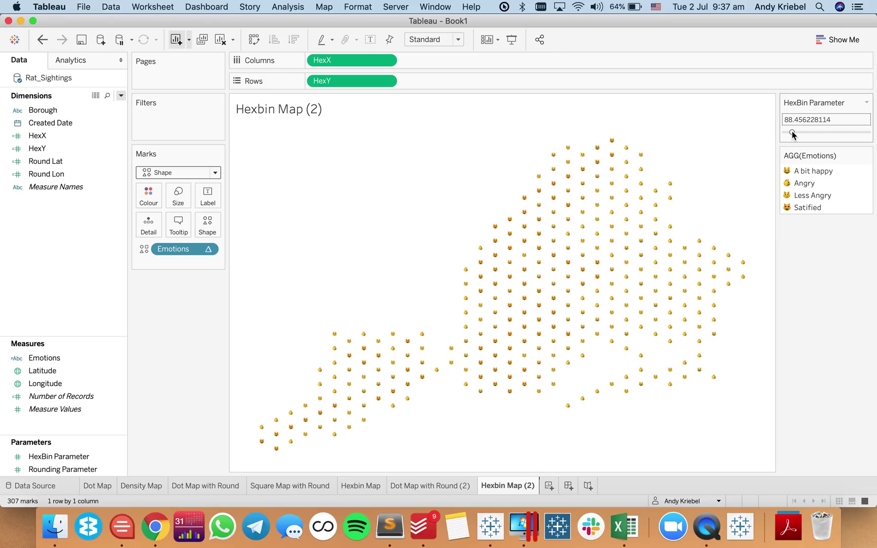
pyautogui.moveTo(793, 134); pyautogui.dragTo(789, 133)
pyautogui.click(178, 195)
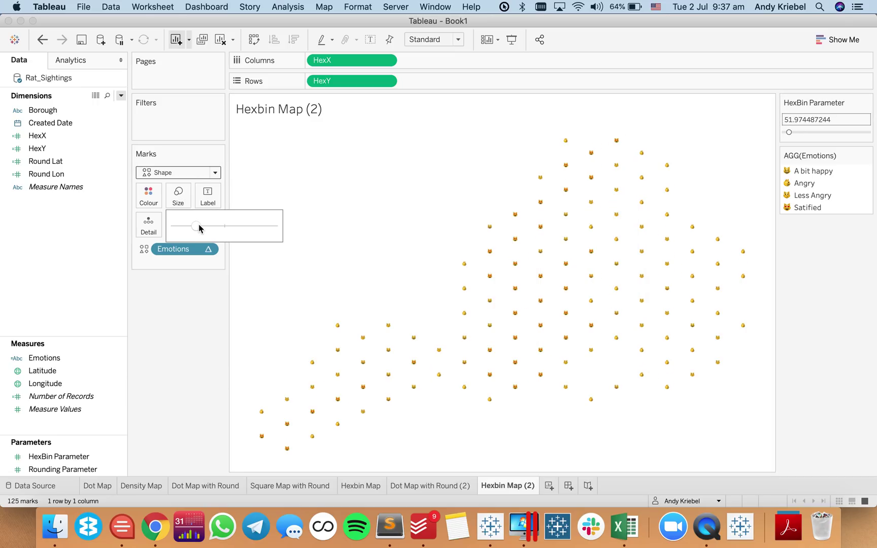
pyautogui.moveTo(211, 228); pyautogui.dragTo(235, 230)
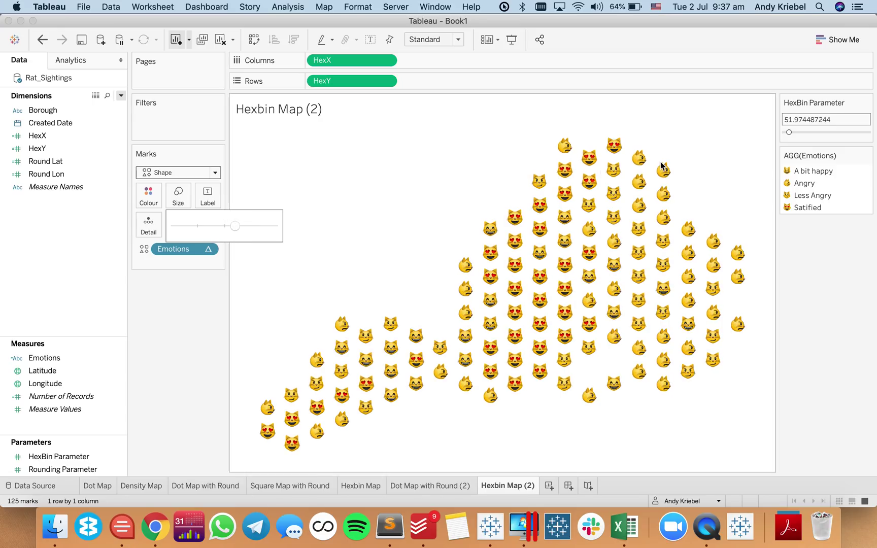
pyautogui.click(790, 133)
pyautogui.moveTo(791, 134); pyautogui.dragTo(792, 134)
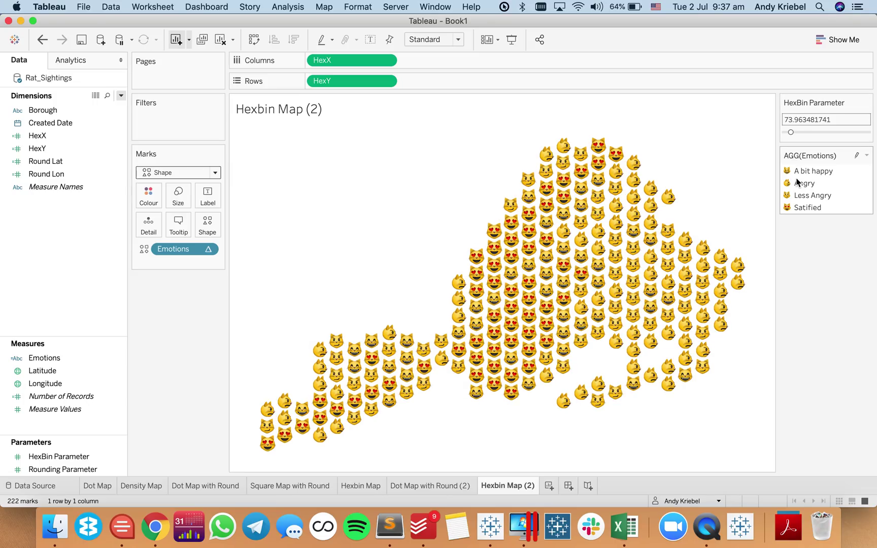
# Highlight Satified, Less Angry, Angry and A bit happy in turn from the Emotions legend, and clear the highlight
pyautogui.moveTo(807, 210)
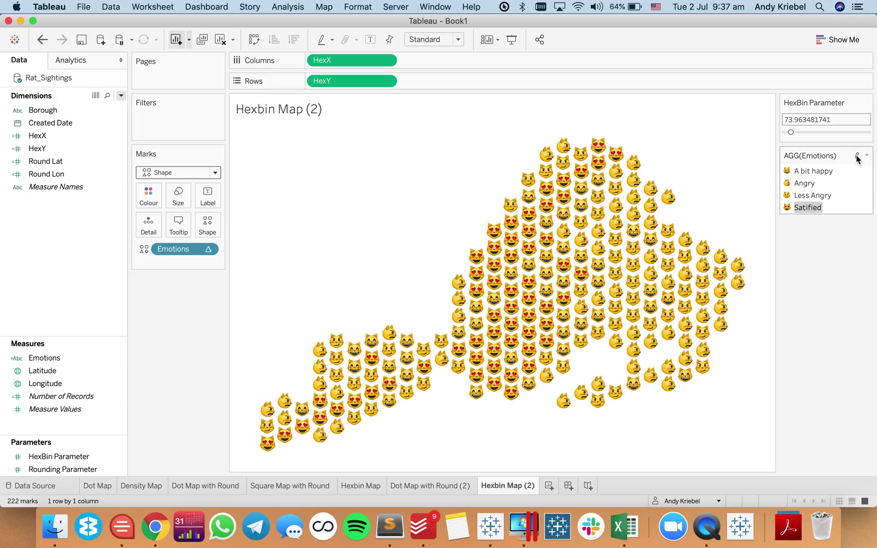
pyautogui.click(809, 200)
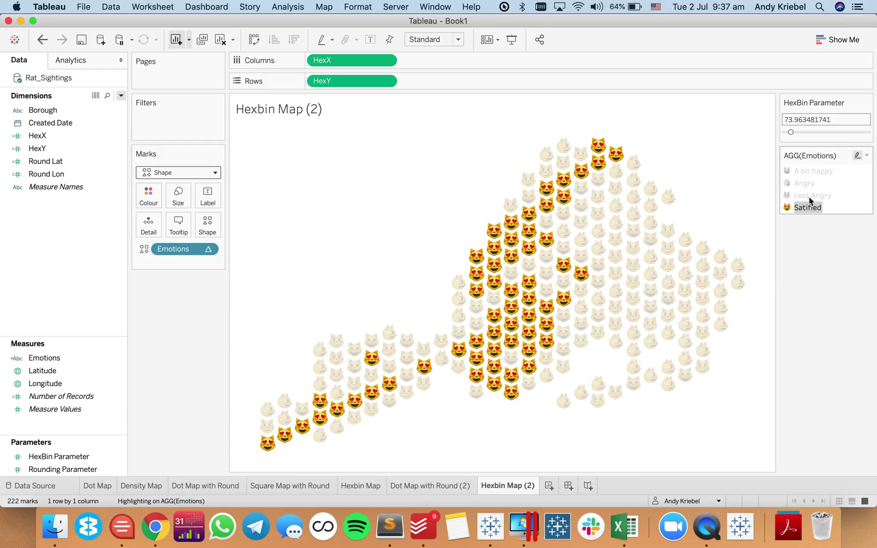
pyautogui.click(810, 196)
pyautogui.click(809, 182)
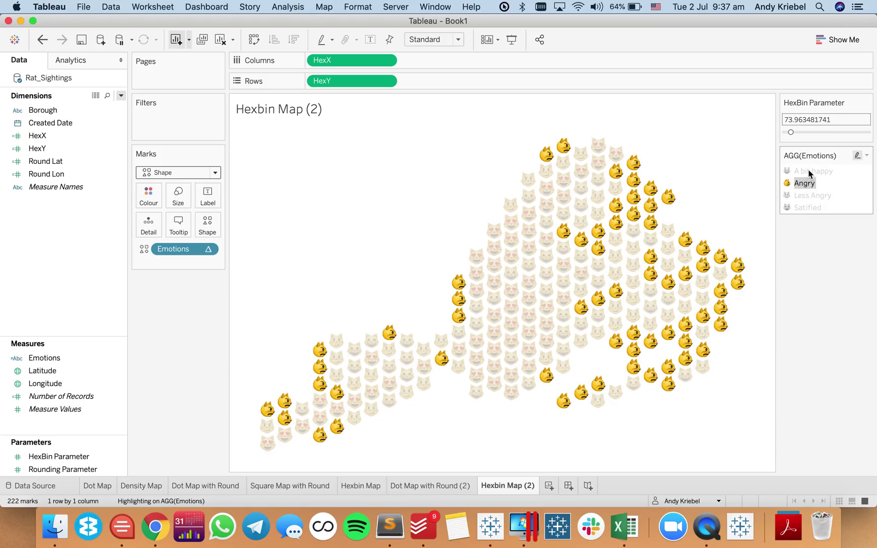
pyautogui.click(810, 172)
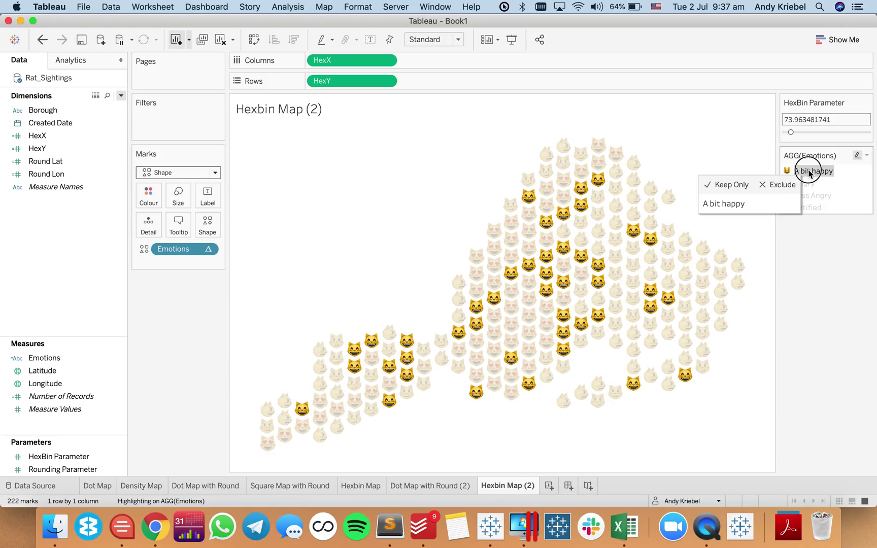
pyautogui.click(810, 172)
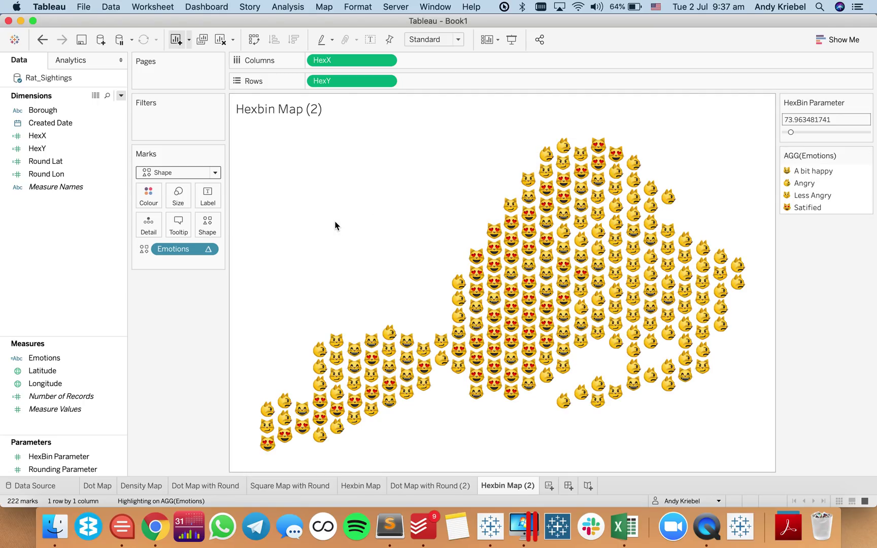